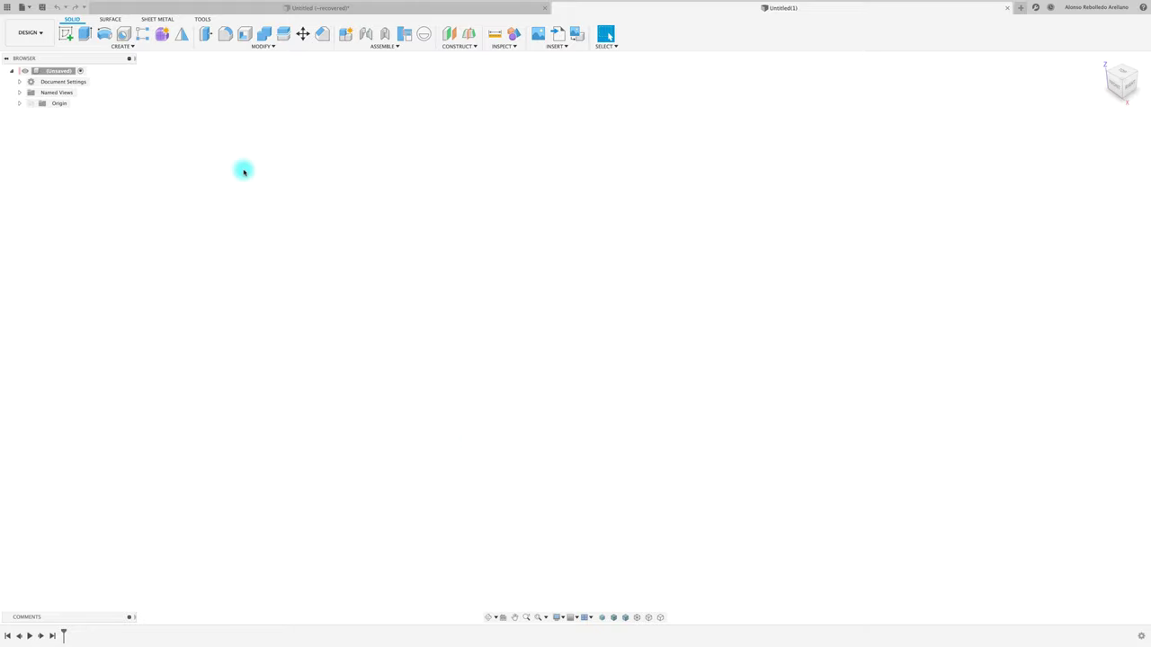
# Create a new empty component, Component1
pyautogui.click(346, 34)
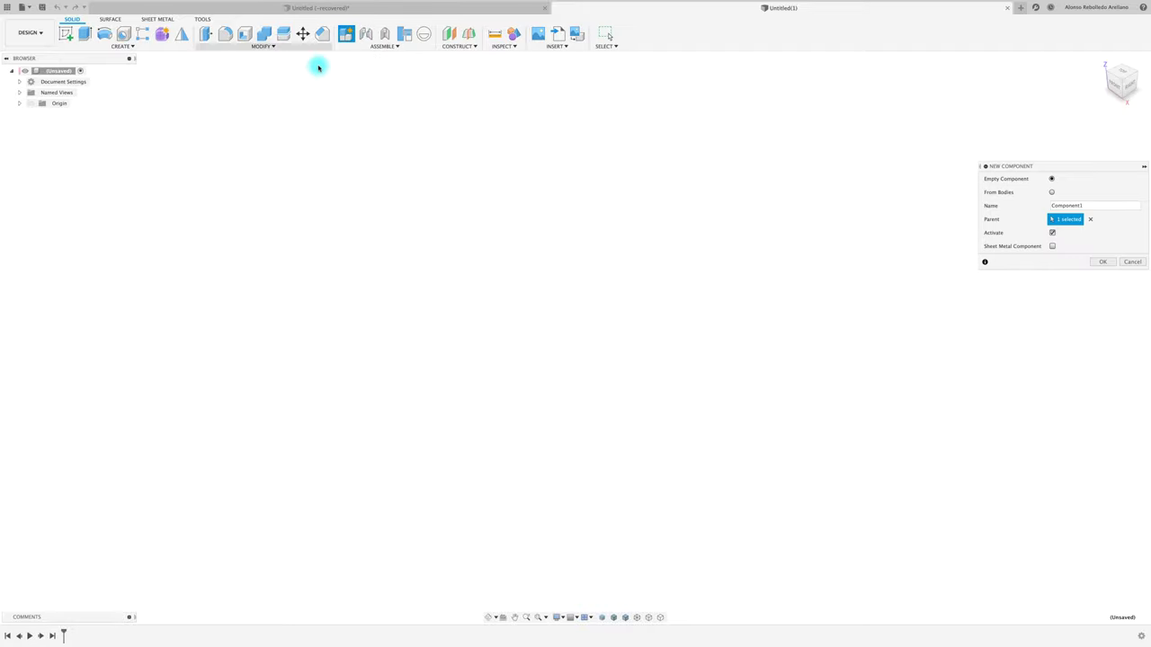
pyautogui.moveTo(1084, 167); pyautogui.dragTo(696, 116)
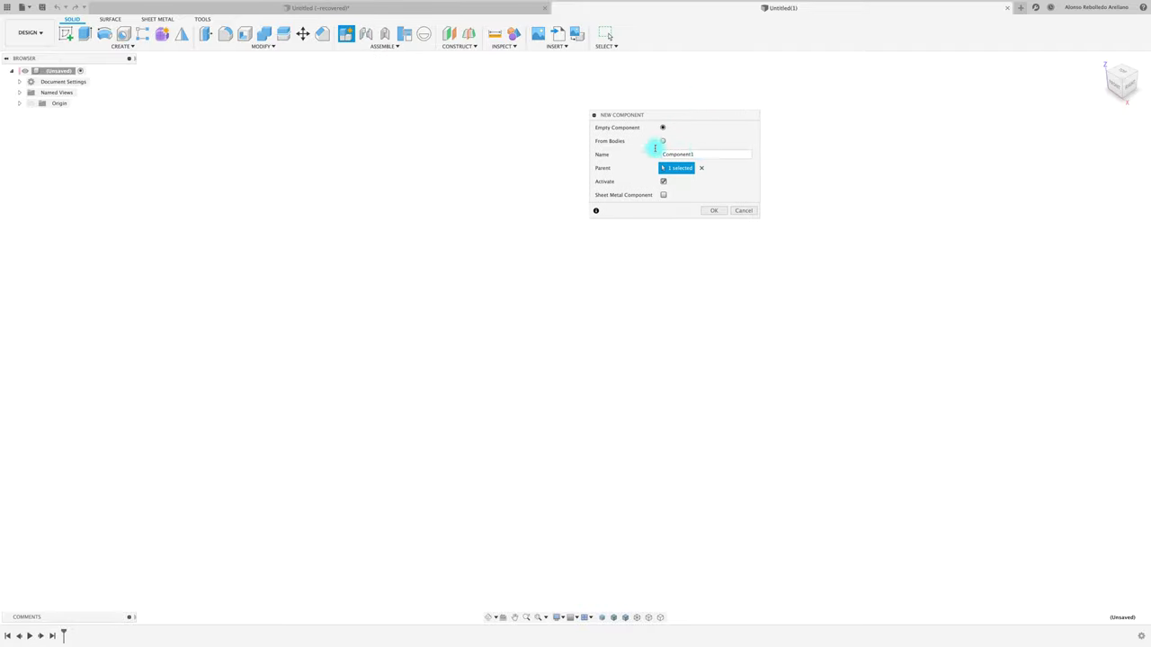
pyautogui.click(715, 210)
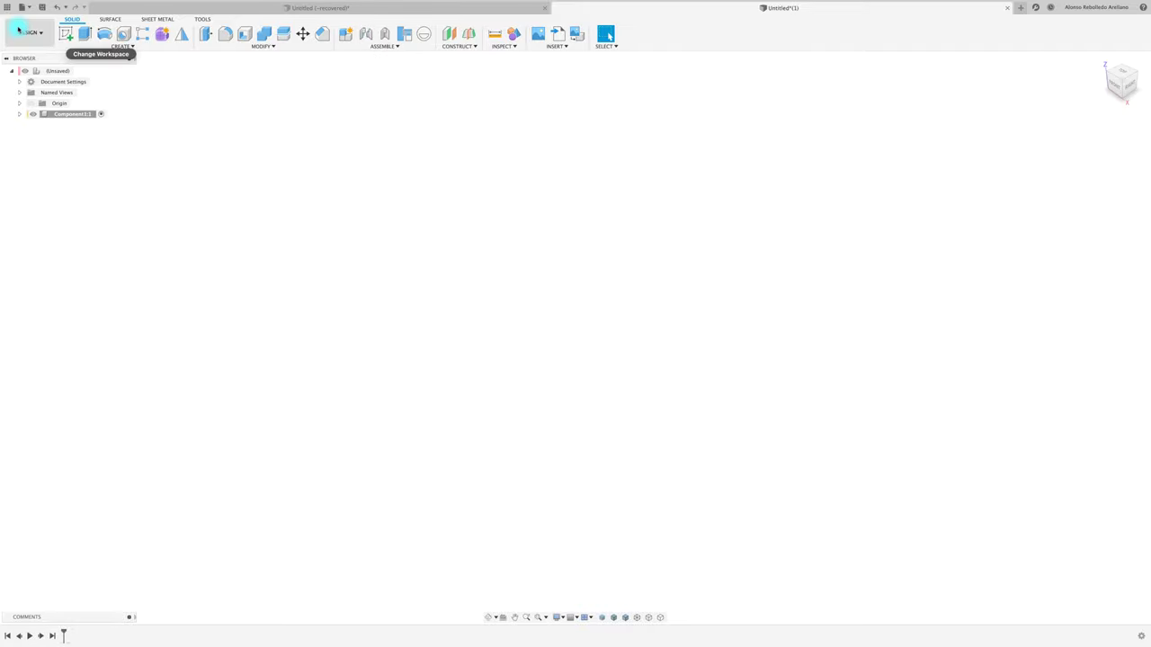
# Sketch a 20 mm circle at the origin on the XY plane
pyautogui.click(66, 33)
pyautogui.click(626, 337)
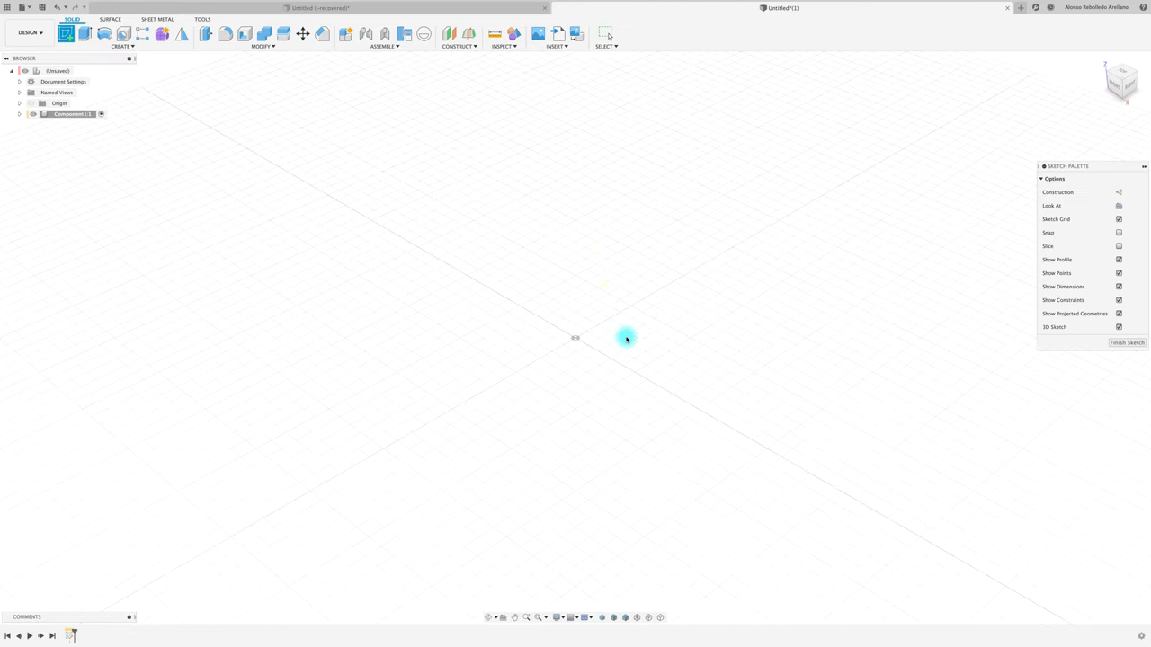
pyautogui.press('c')
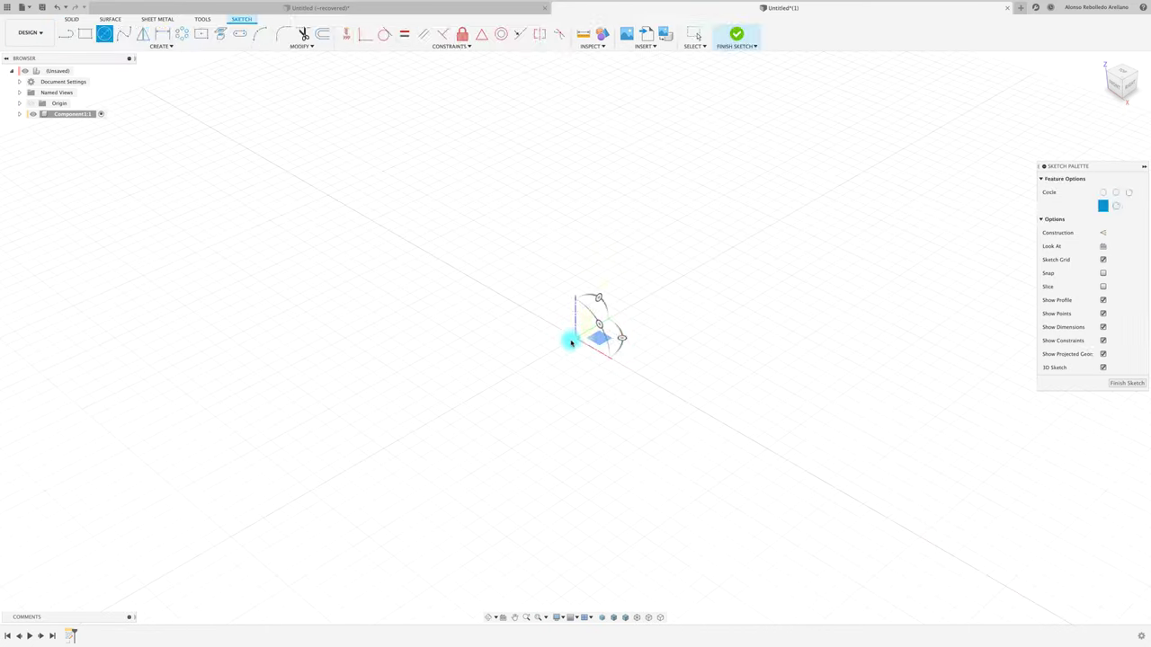
pyautogui.click(571, 342)
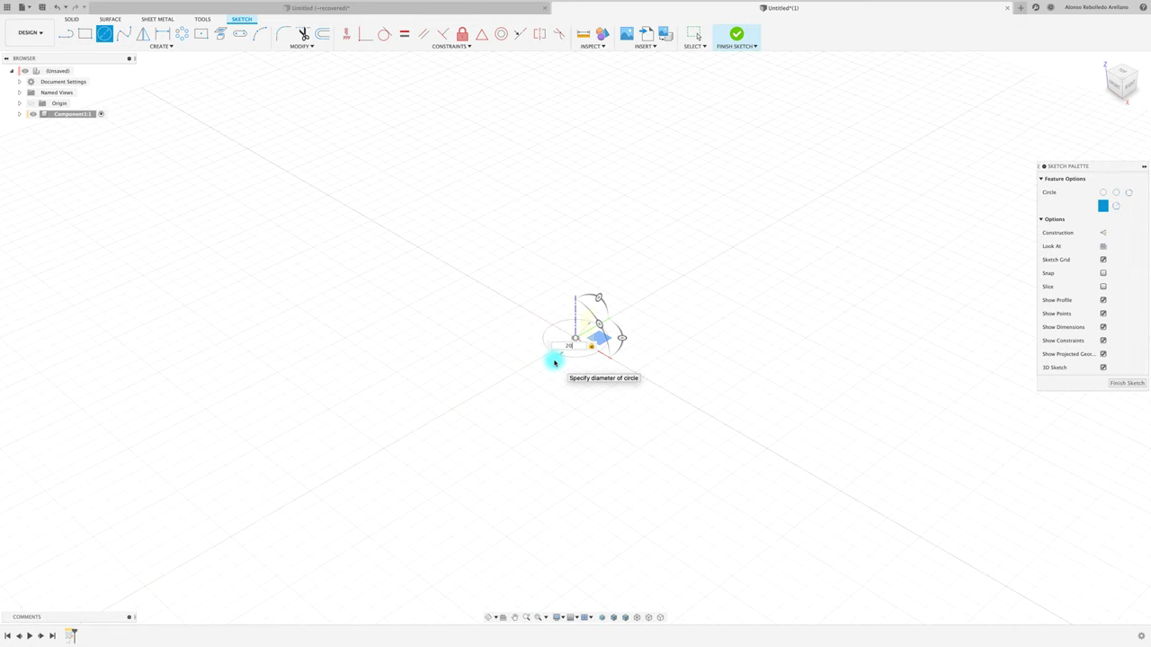
pyautogui.press('Return')
# Extrude the circle 20 mm into a solid cylinder as a new body
pyautogui.press('e')
pyautogui.click(560, 341)
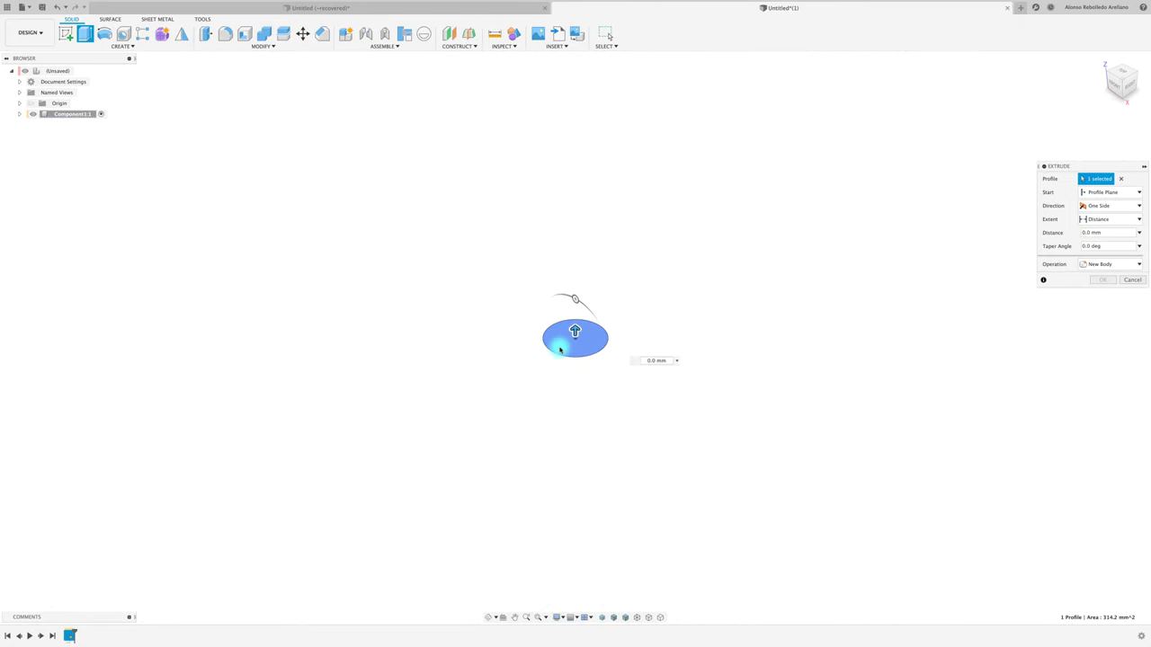
pyautogui.click(575, 337)
pyautogui.click(577, 336)
pyautogui.moveTo(577, 335); pyautogui.dragTo(575, 280)
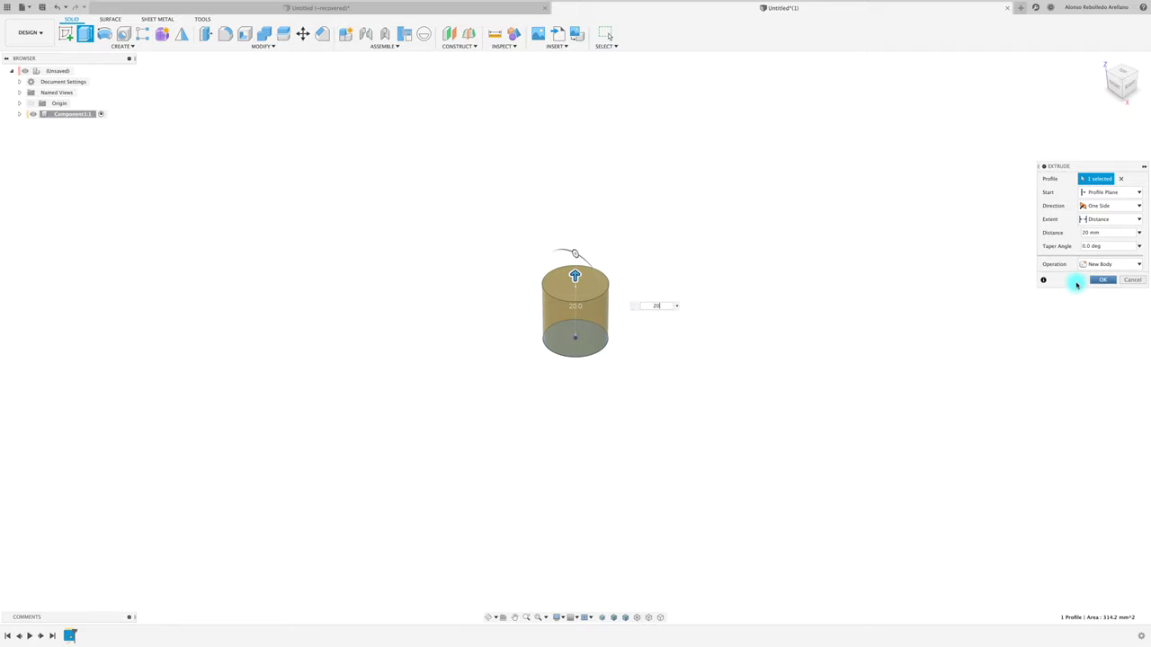
pyautogui.click(1102, 279)
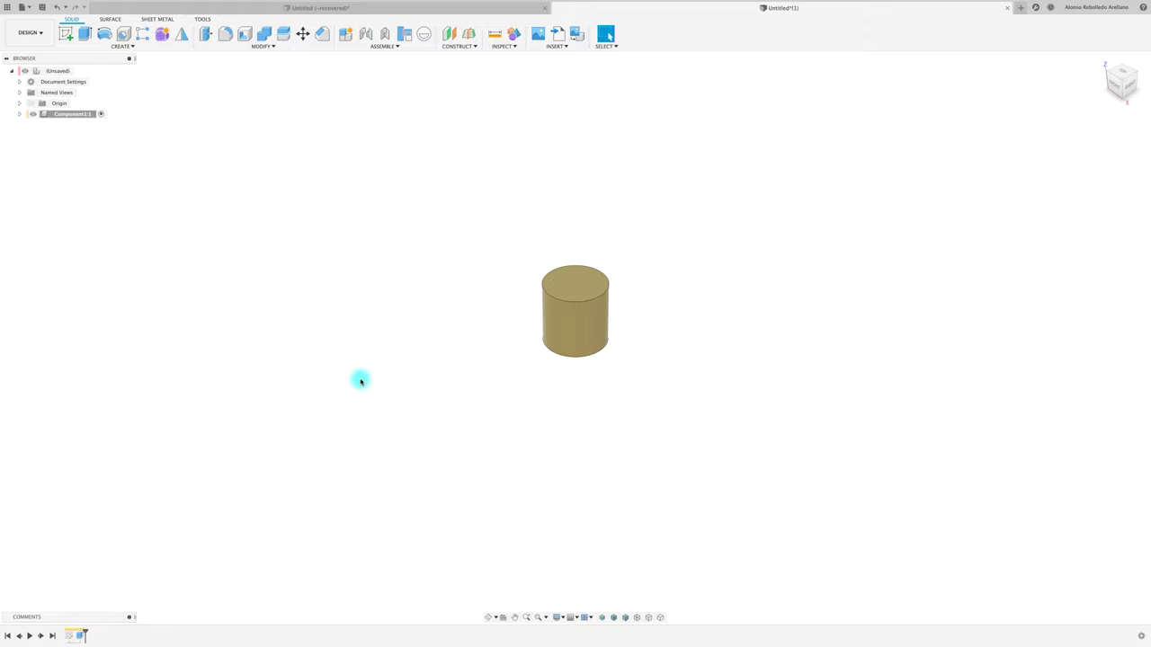
# Start a new sketch on the cylinder's bottom face
pyautogui.keyDown('shift'); pyautogui.scroll(3, 360, 381); pyautogui.keyUp('shift')
pyautogui.keyDown('shift'); pyautogui.scroll(3, 359, 381); pyautogui.keyUp('shift')
pyautogui.keyDown('shift'); pyautogui.scroll(3, 358, 381); pyautogui.keyUp('shift')
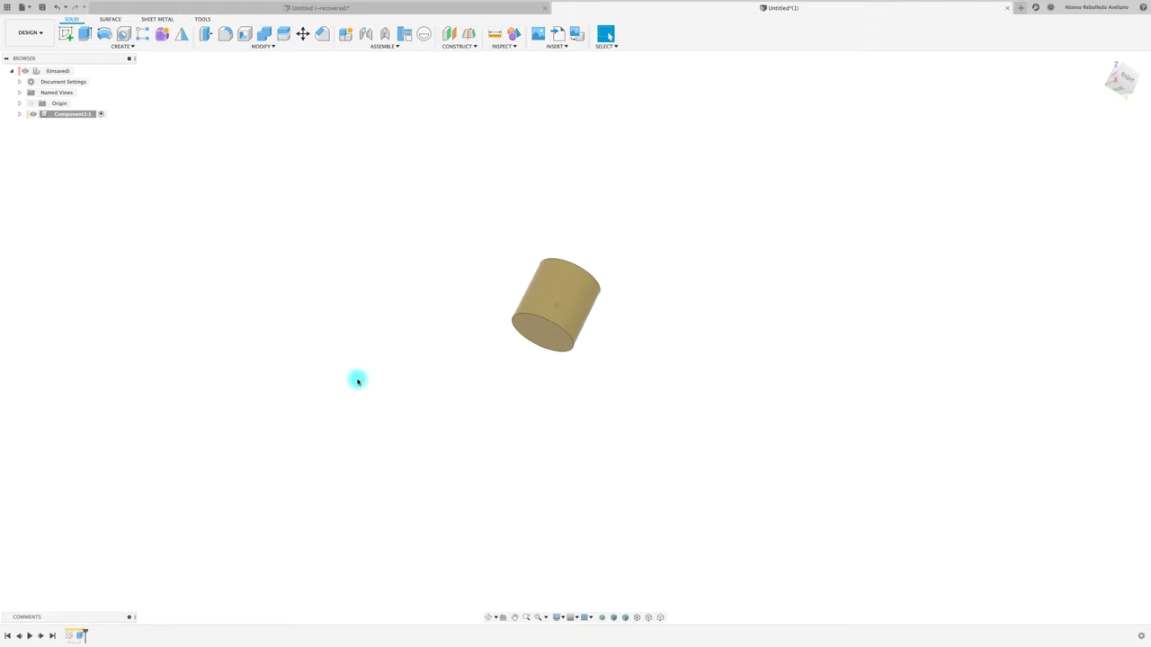
pyautogui.keyDown('shift'); pyautogui.scroll(2, 357, 381); pyautogui.keyUp('shift')
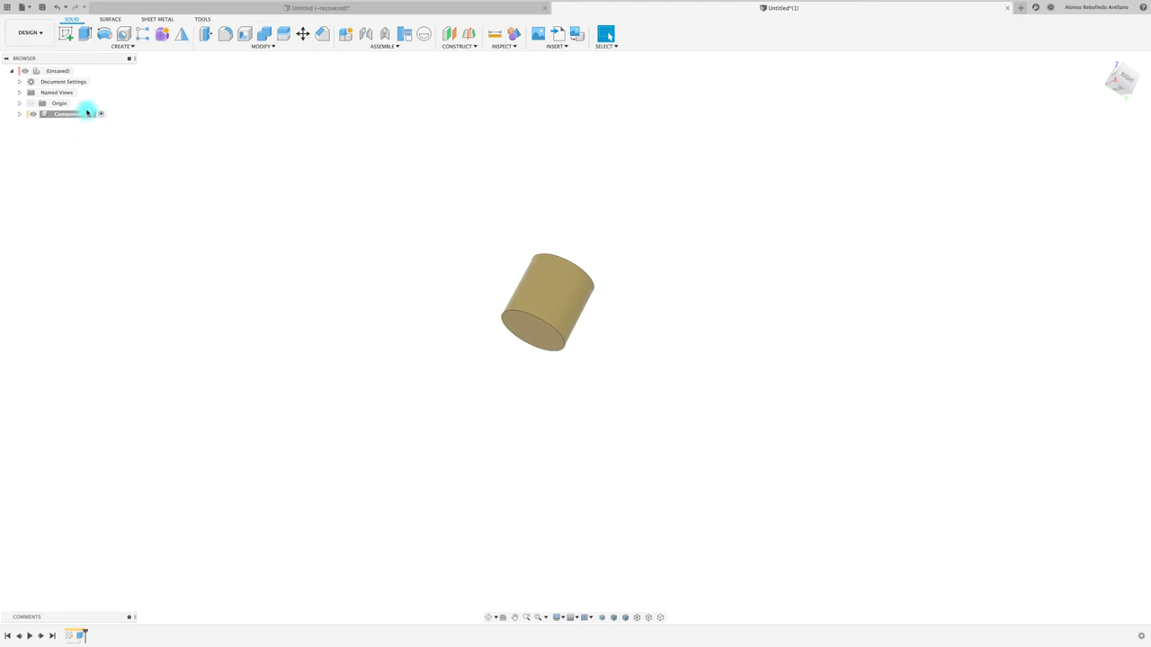
pyautogui.click(71, 38)
pyautogui.click(516, 329)
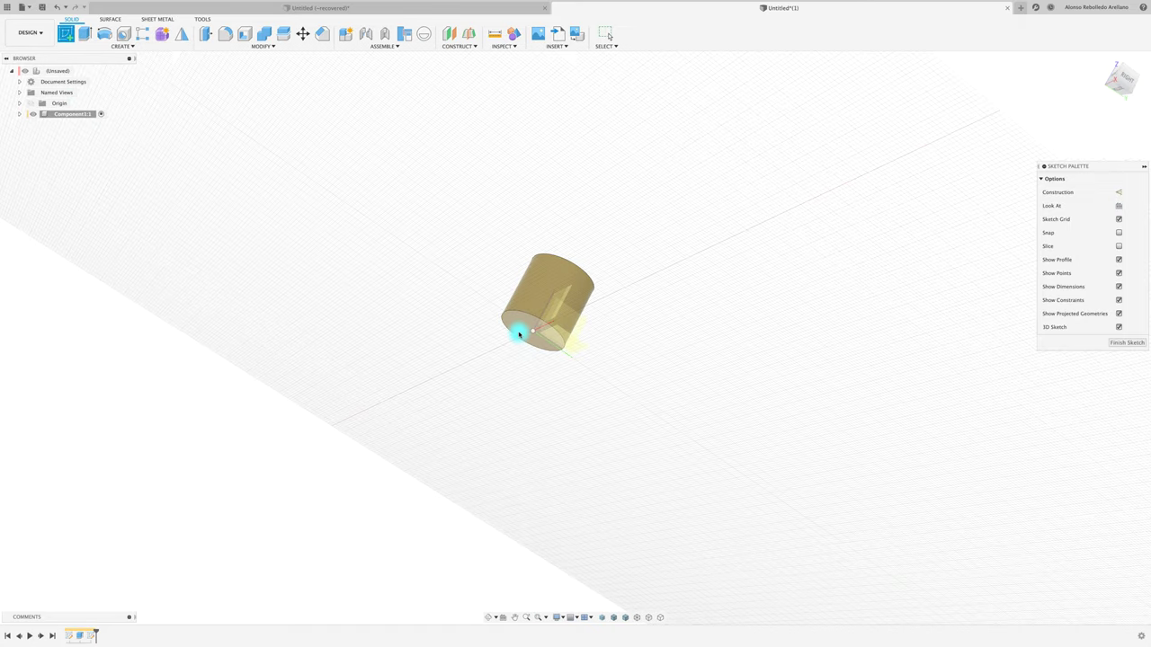
# Draw a 40 mm diameter circle centred on the bottom face, viewed from BOTTOM
pyautogui.press('c')
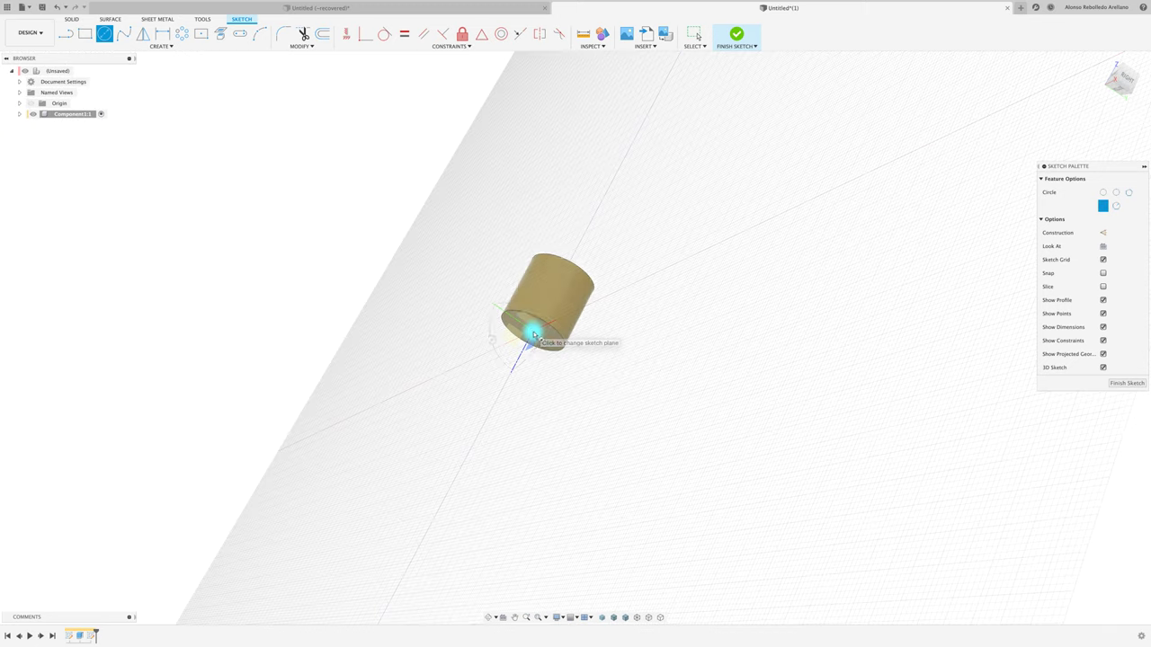
pyautogui.click(531, 331)
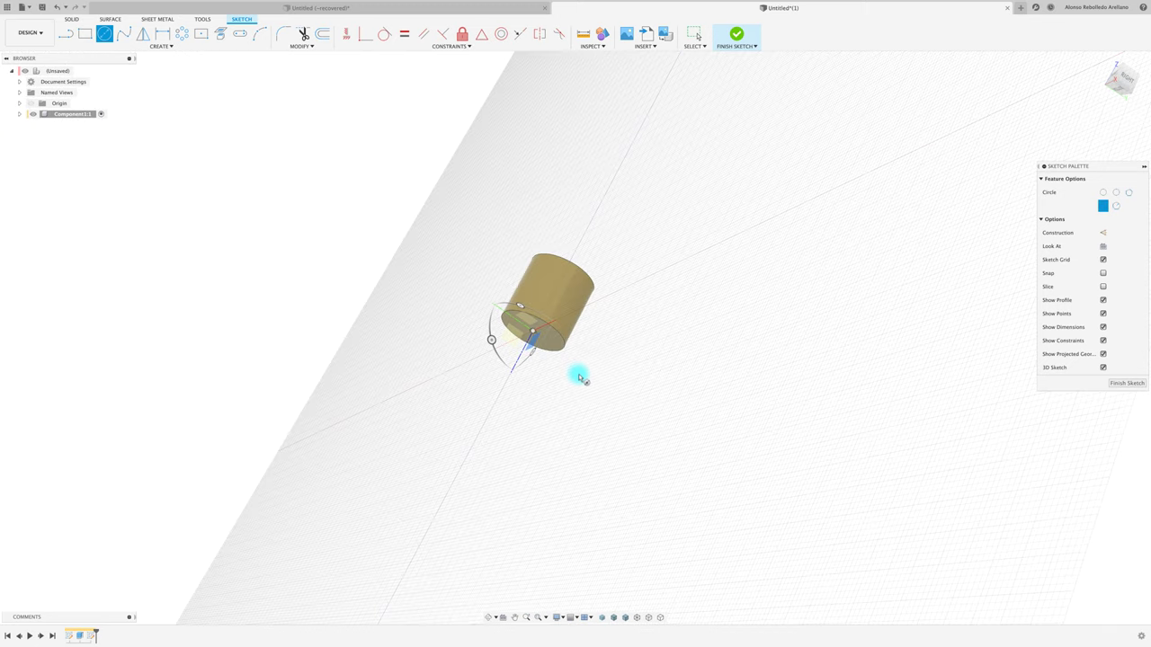
pyautogui.click(1122, 90)
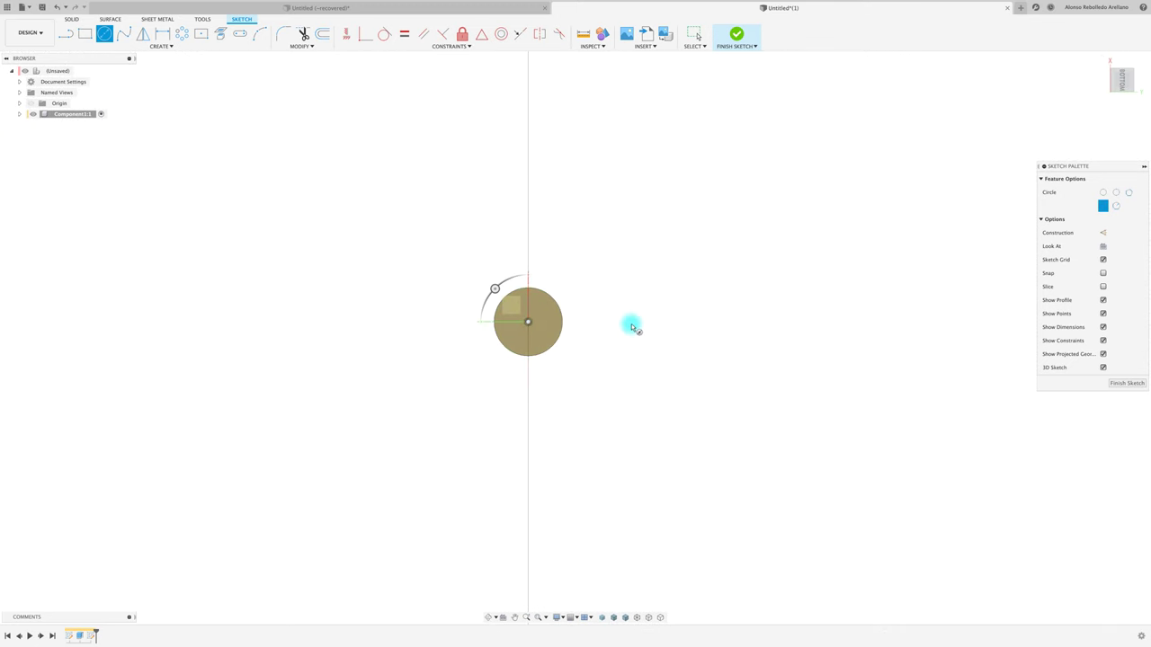
pyautogui.press('Escape')
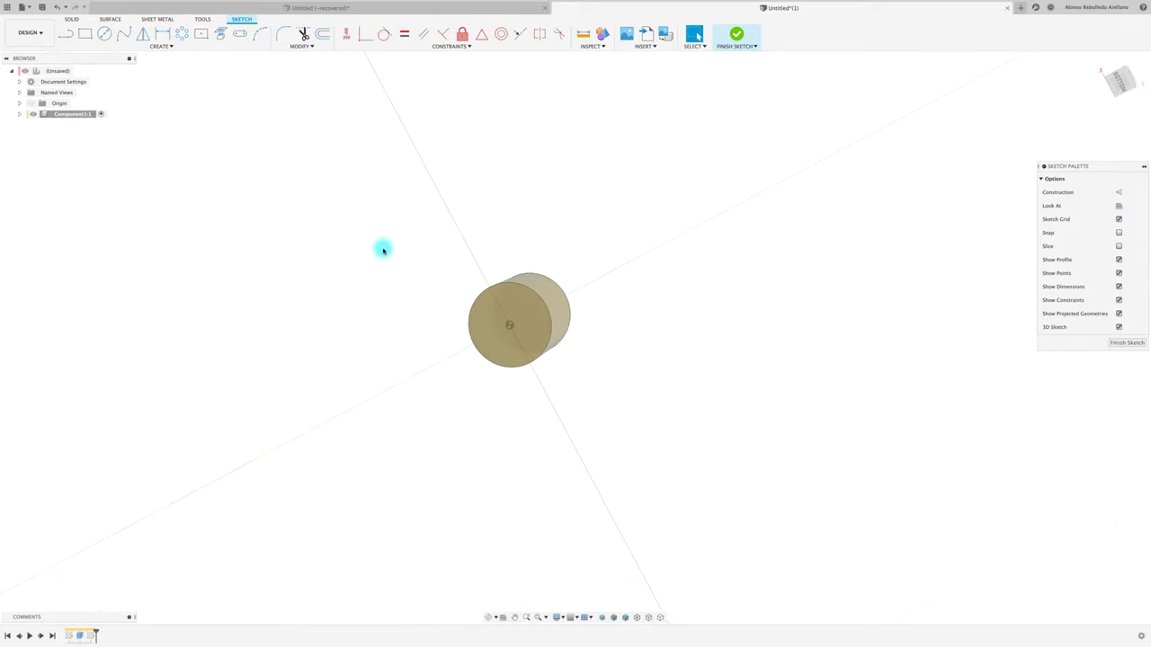
pyautogui.click(104, 34)
pyautogui.click(477, 317)
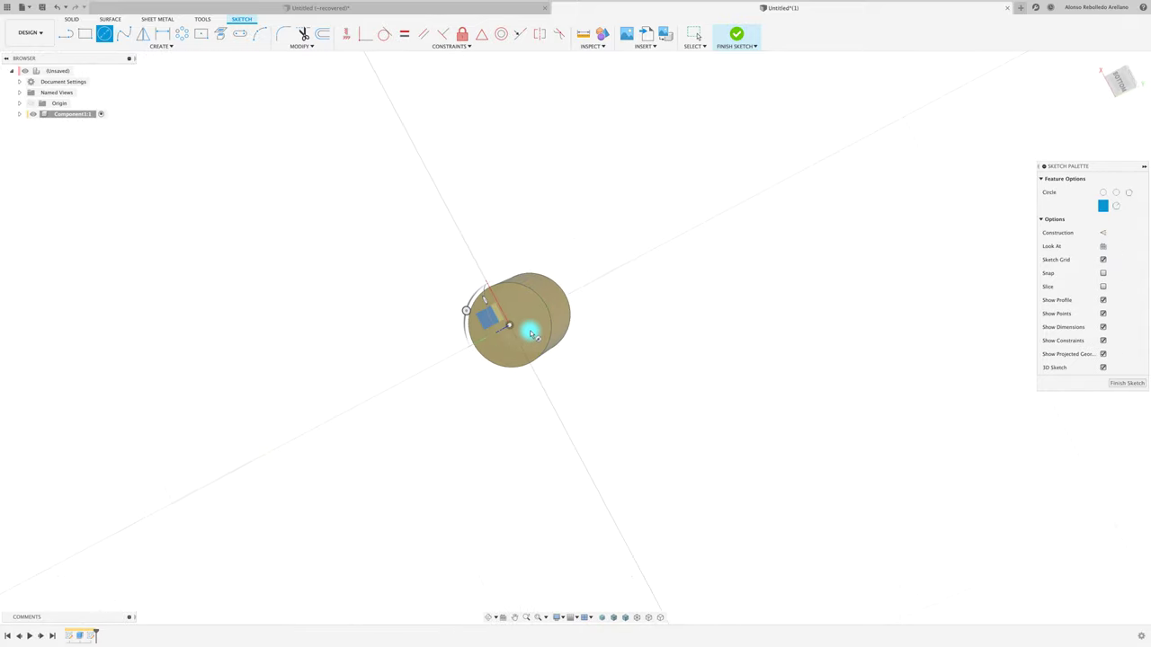
pyautogui.click(508, 326)
pyautogui.write('40')
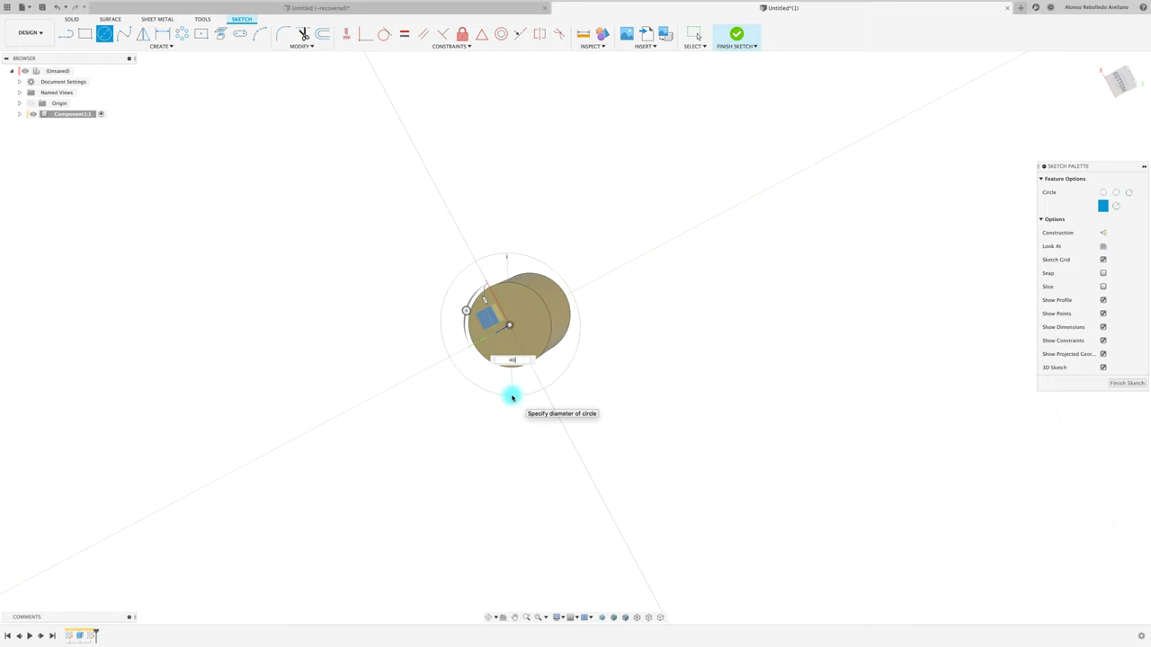
pyautogui.press('Return')
pyautogui.press('Escape')
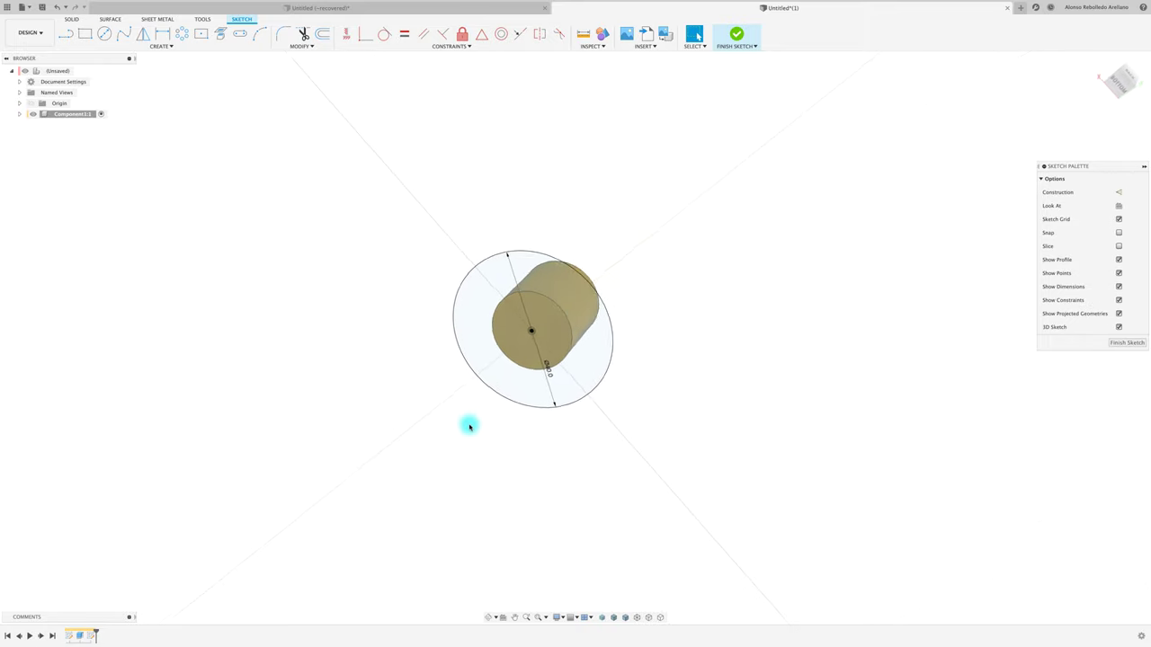
# Extrude both 40 mm circle regions 40 mm downward with the New Component operation
pyautogui.press('e')
pyautogui.click(512, 370)
pyautogui.click(531, 352)
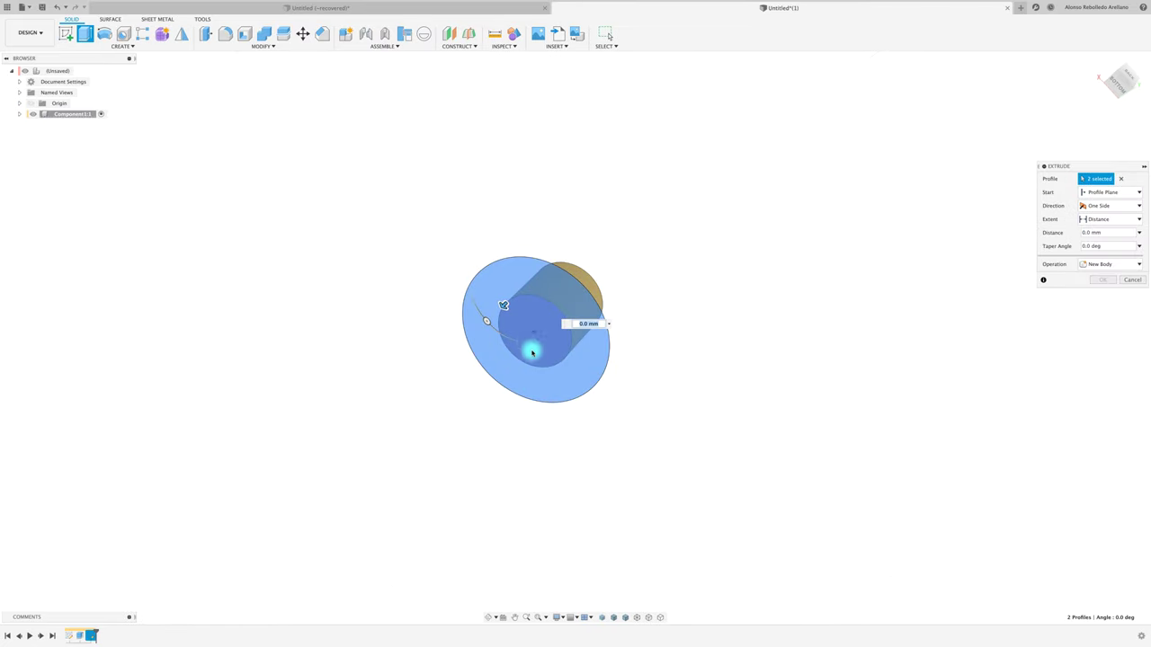
pyautogui.moveTo(503, 305); pyautogui.dragTo(409, 387)
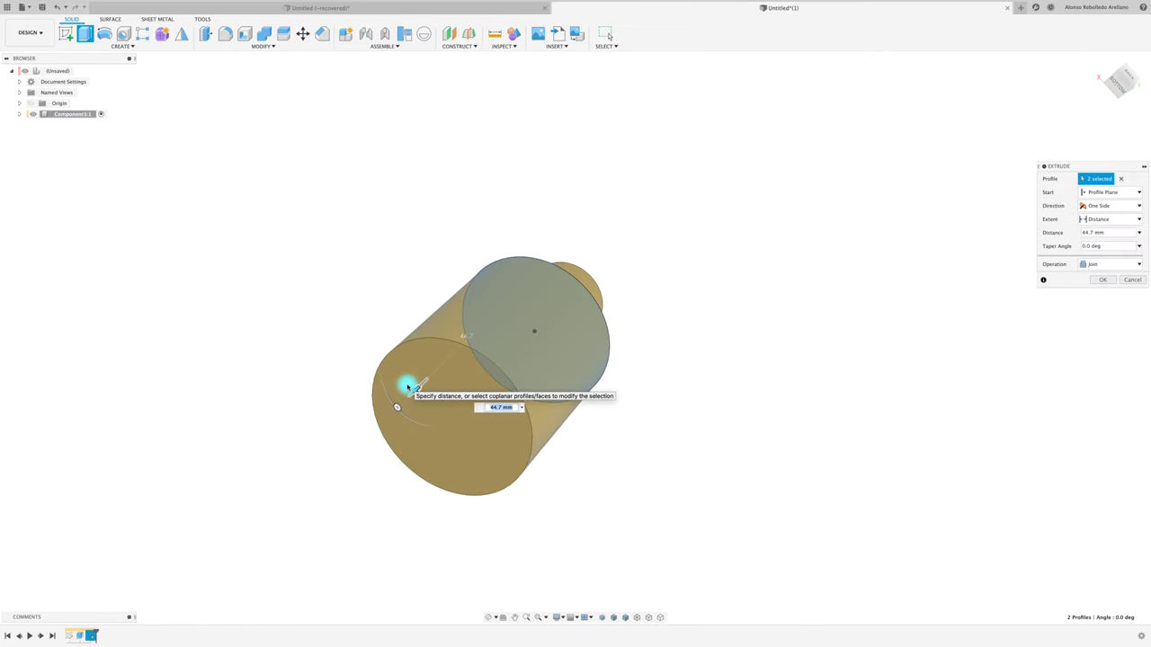
pyautogui.write('40')
pyautogui.press('Return')
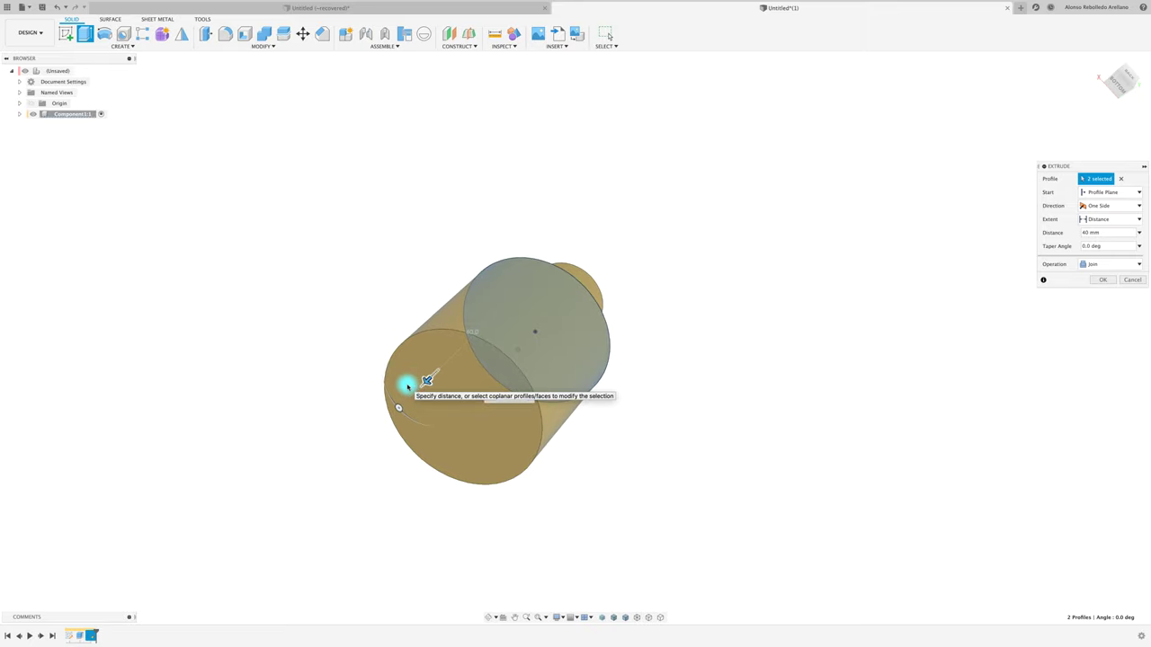
pyautogui.keyDown('shift'); pyautogui.moveTo(409, 388); pyautogui.dragTo(692, 355, button='middle'); pyautogui.keyUp('shift')
pyautogui.keyDown('shift'); pyautogui.scroll(5, 692, 356); pyautogui.keyUp('shift')
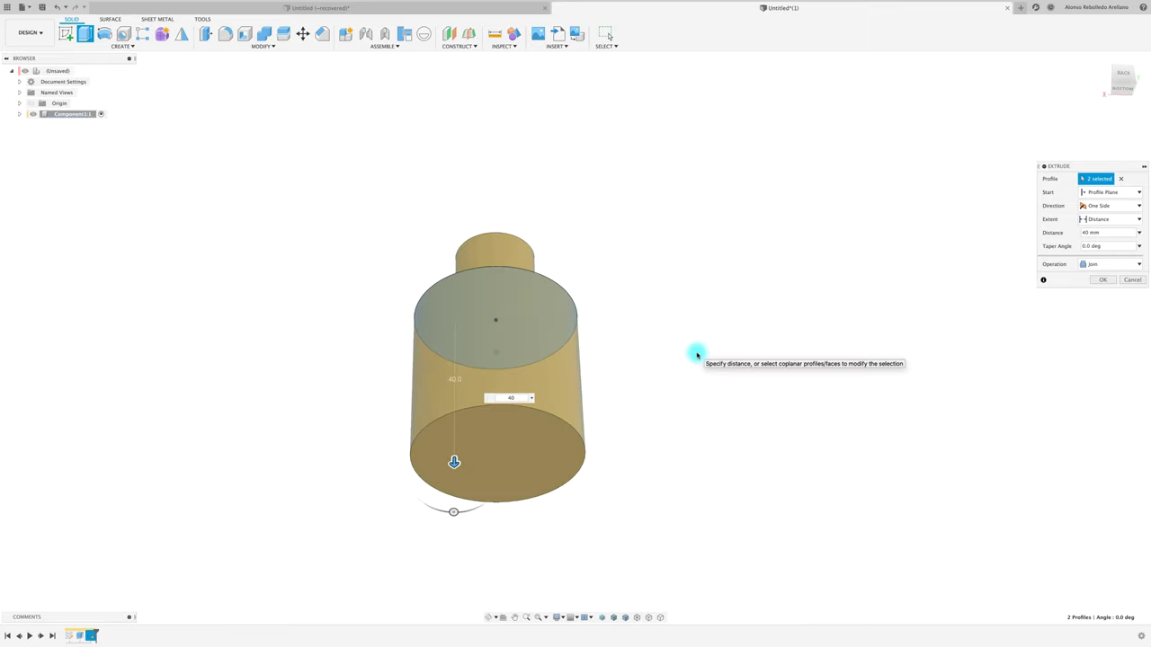
pyautogui.keyDown('shift'); pyautogui.scroll(3, 692, 355); pyautogui.keyUp('shift')
pyautogui.moveTo(1089, 168); pyautogui.dragTo(836, 149)
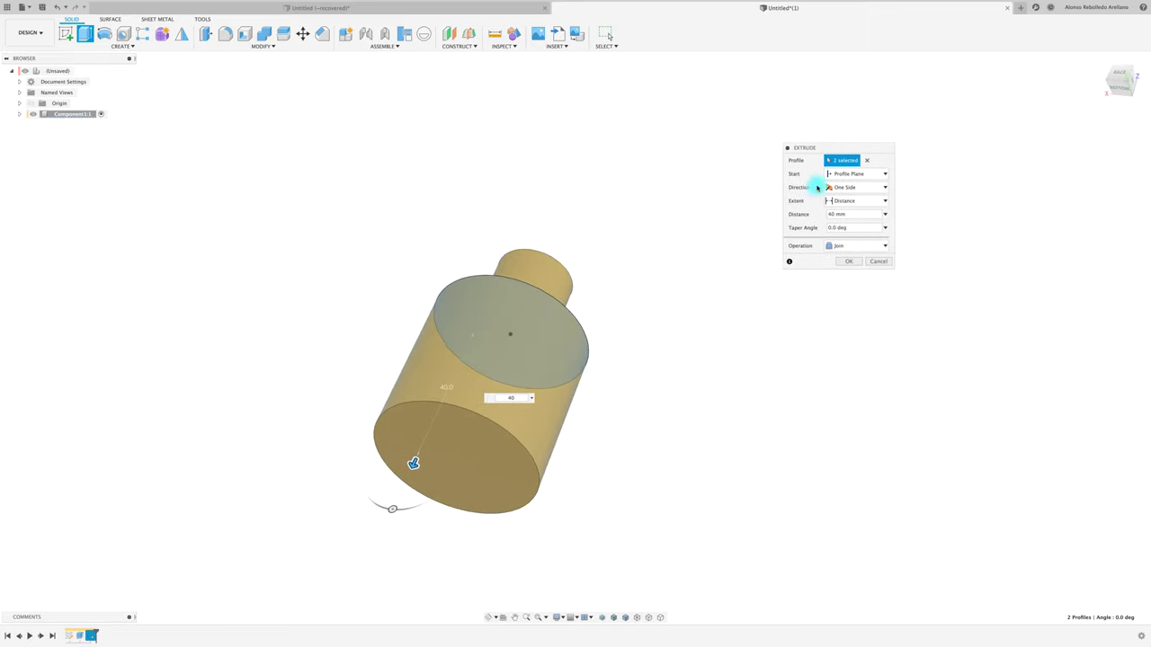
pyautogui.click(869, 247)
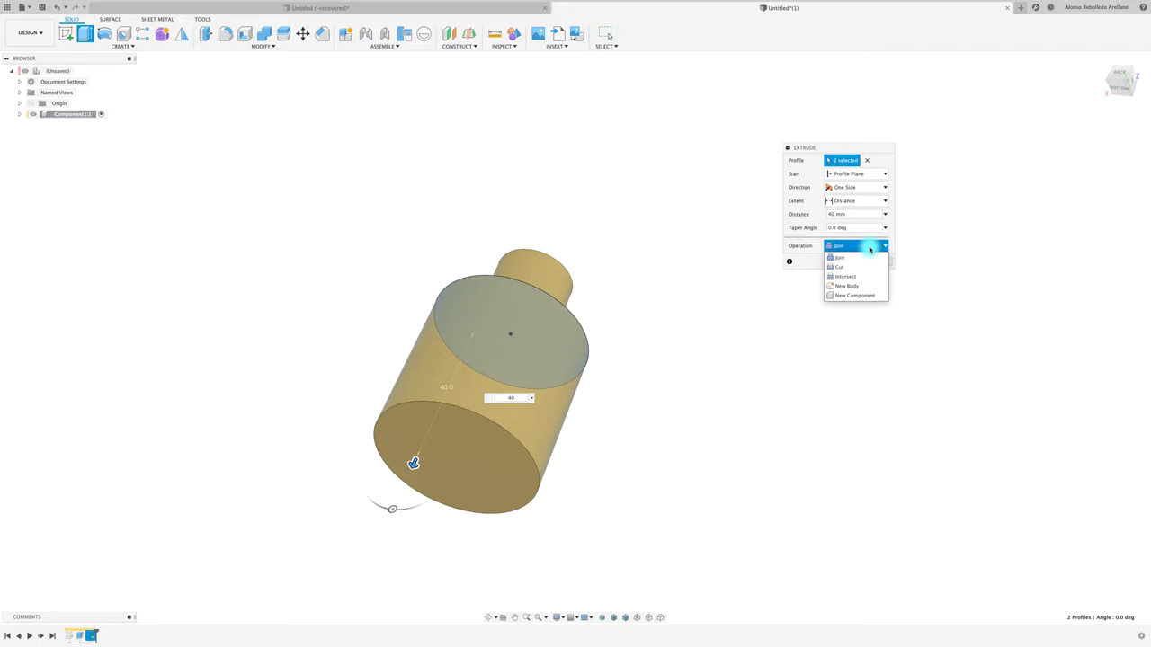
pyautogui.click(846, 296)
pyautogui.click(849, 262)
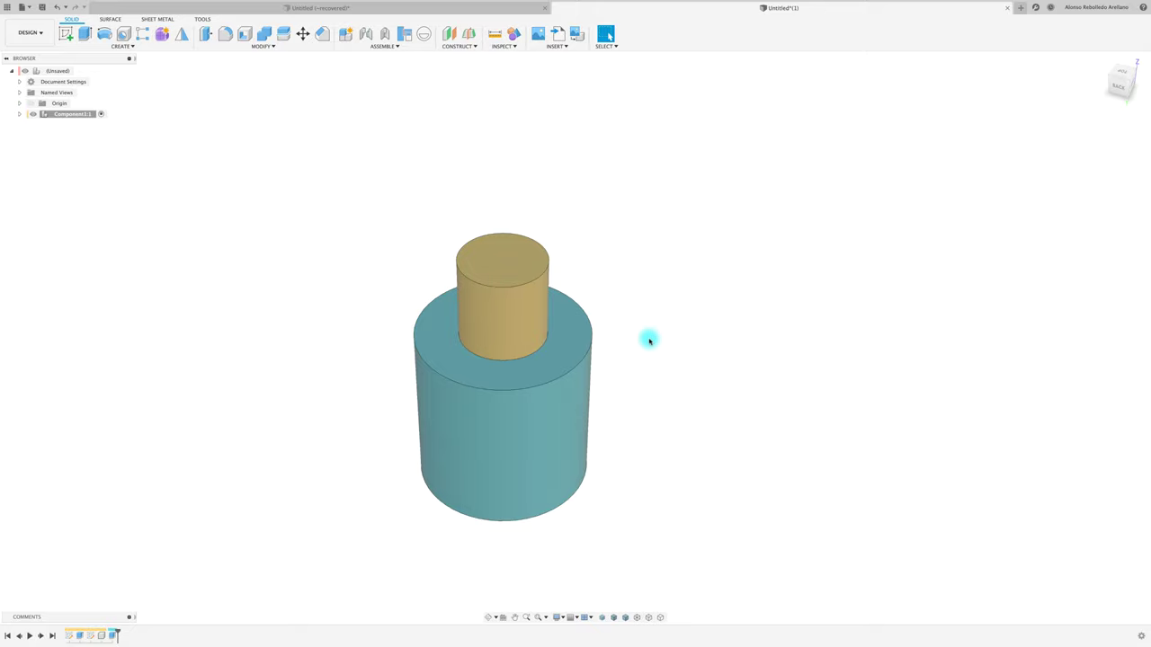
# Fillet the base cylinder's upper outer edge at 5.5 mm
pyautogui.click(225, 33)
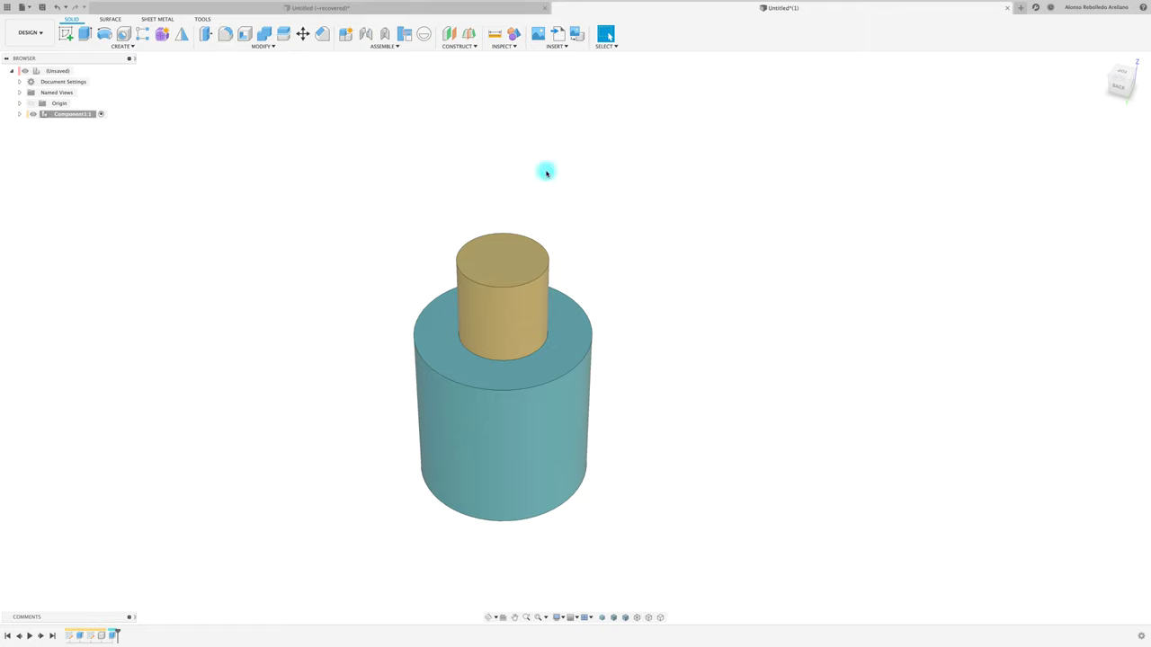
pyautogui.click(584, 359)
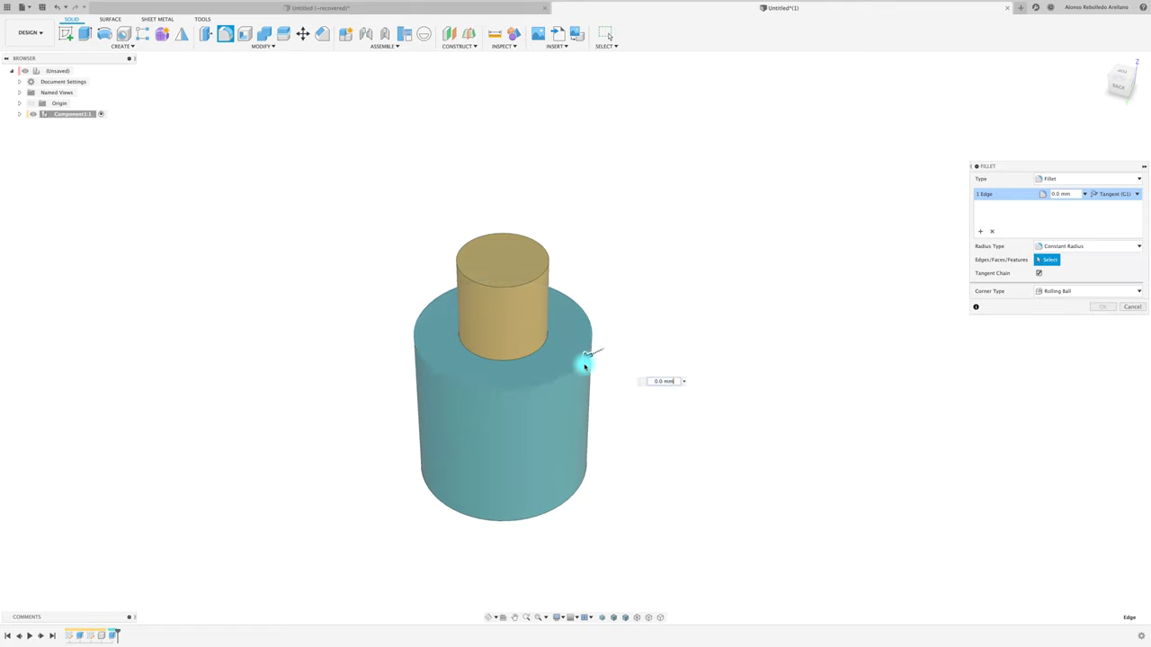
pyautogui.moveTo(584, 359); pyautogui.dragTo(580, 364)
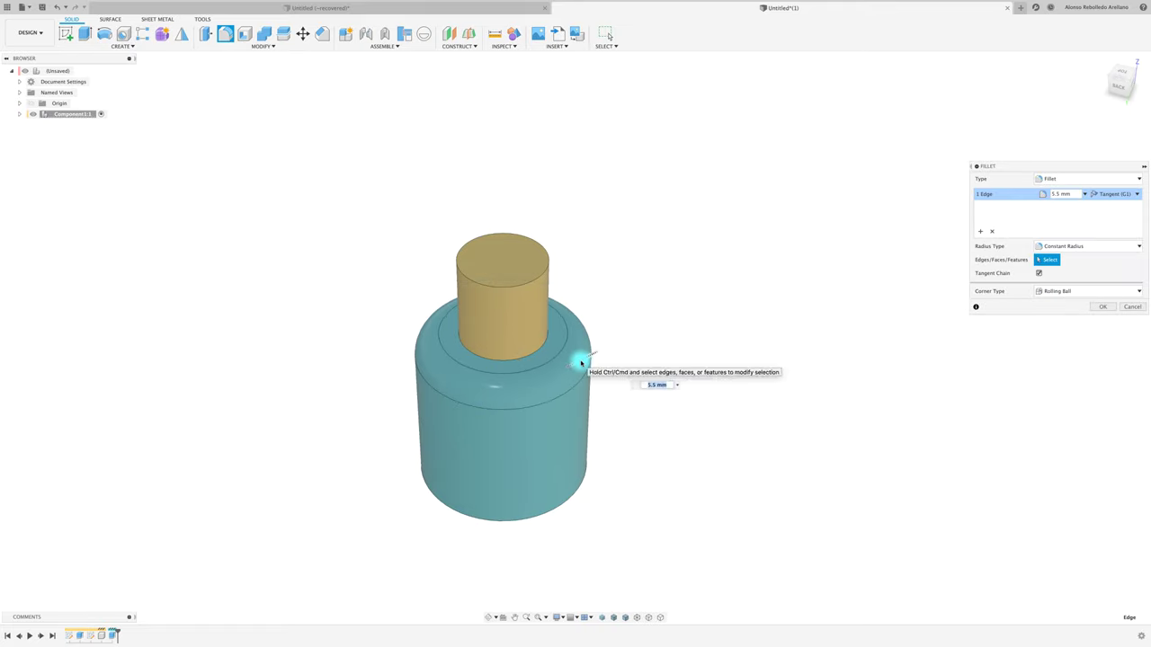
pyautogui.press('Return')
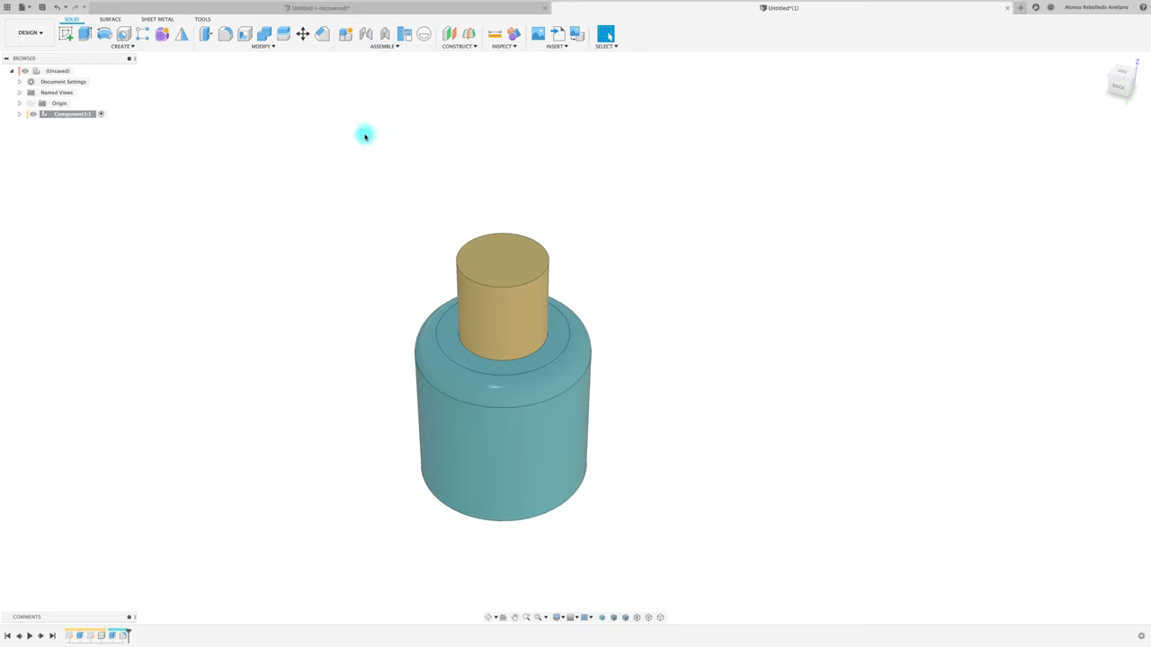
# Fillet the base cylinder's bottom edge at 7.5 mm
pyautogui.click(225, 34)
pyautogui.click(550, 518)
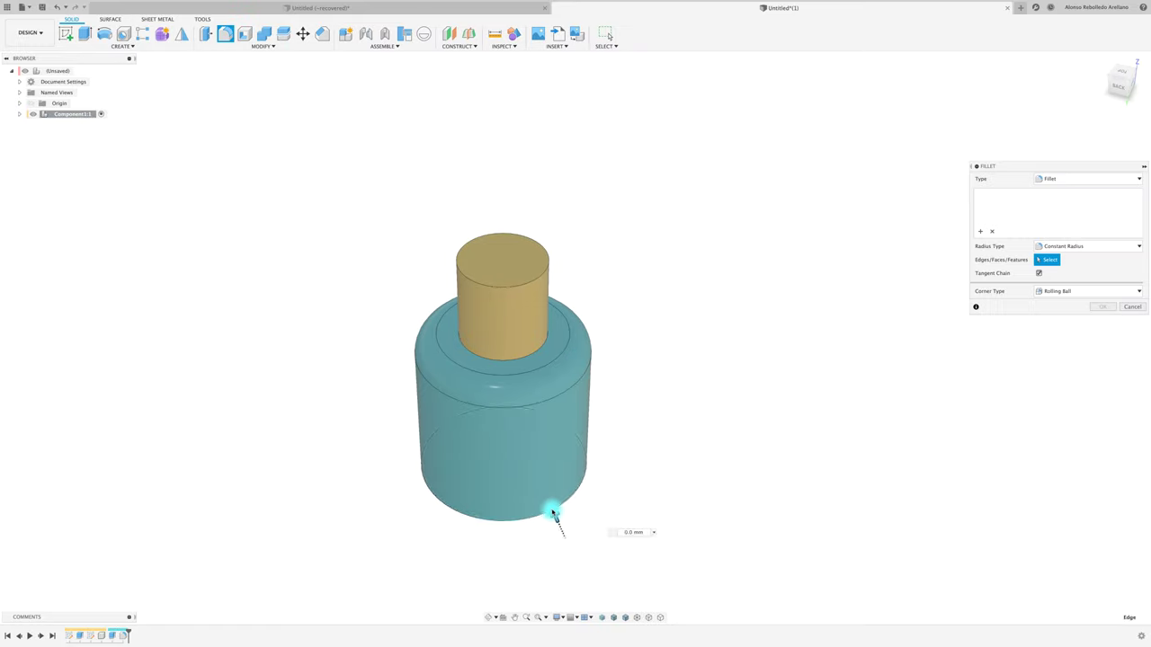
pyautogui.moveTo(555, 518); pyautogui.dragTo(548, 501)
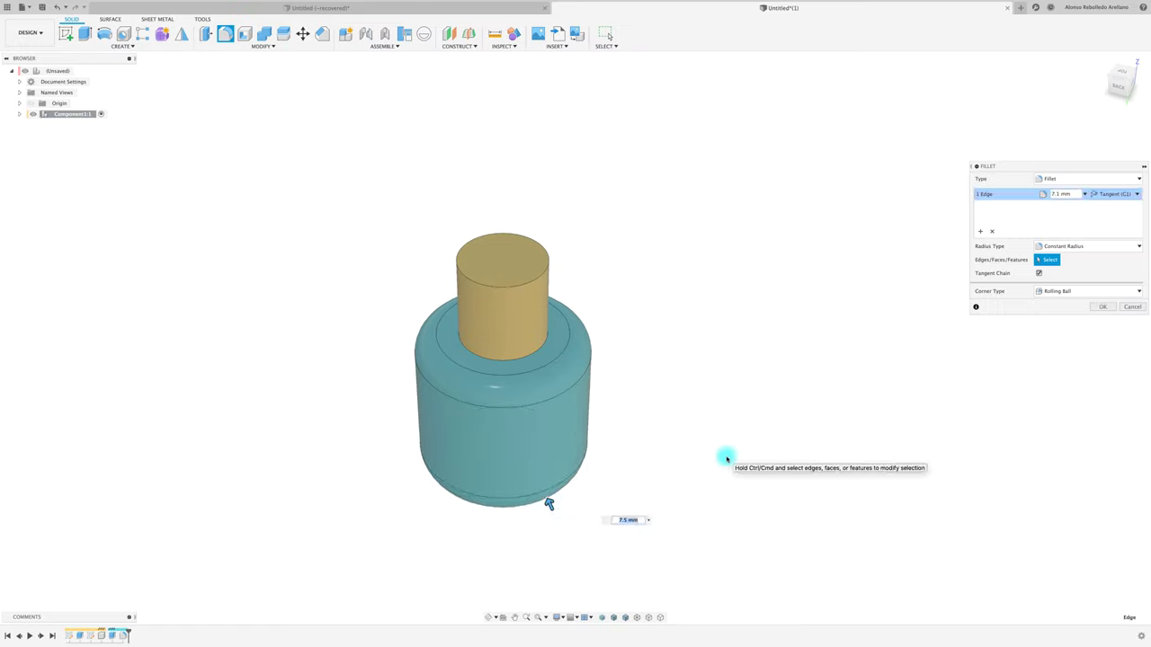
pyautogui.click(1103, 306)
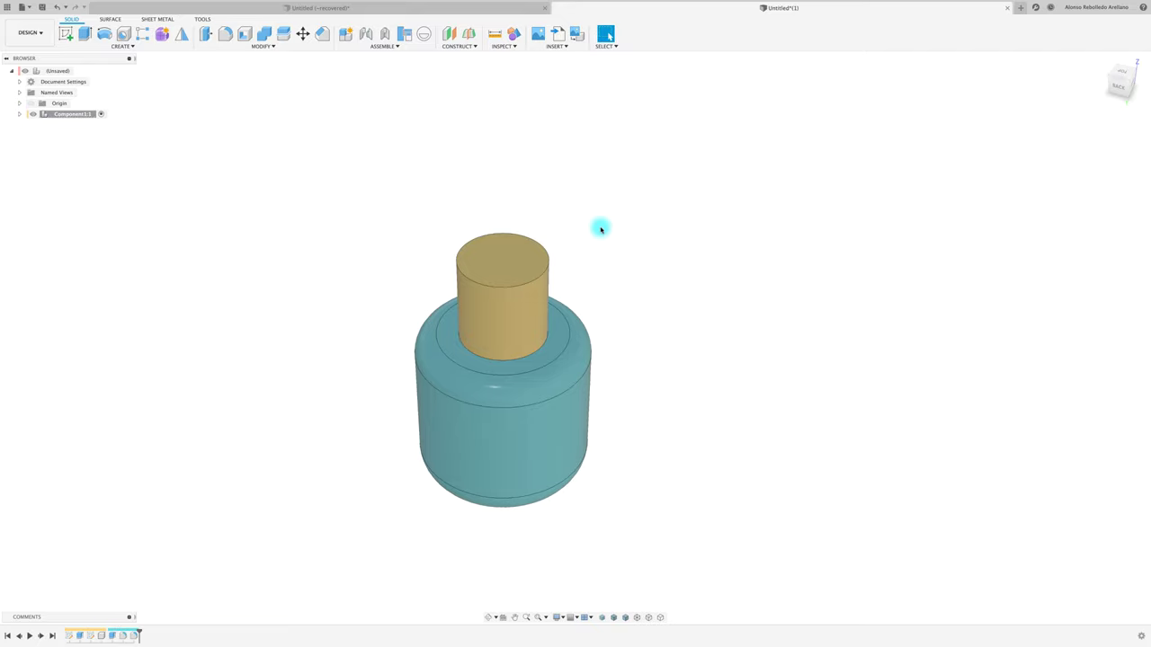
# Slice the model with a Section Analysis, then undo the stray body moves
pyautogui.click(505, 46)
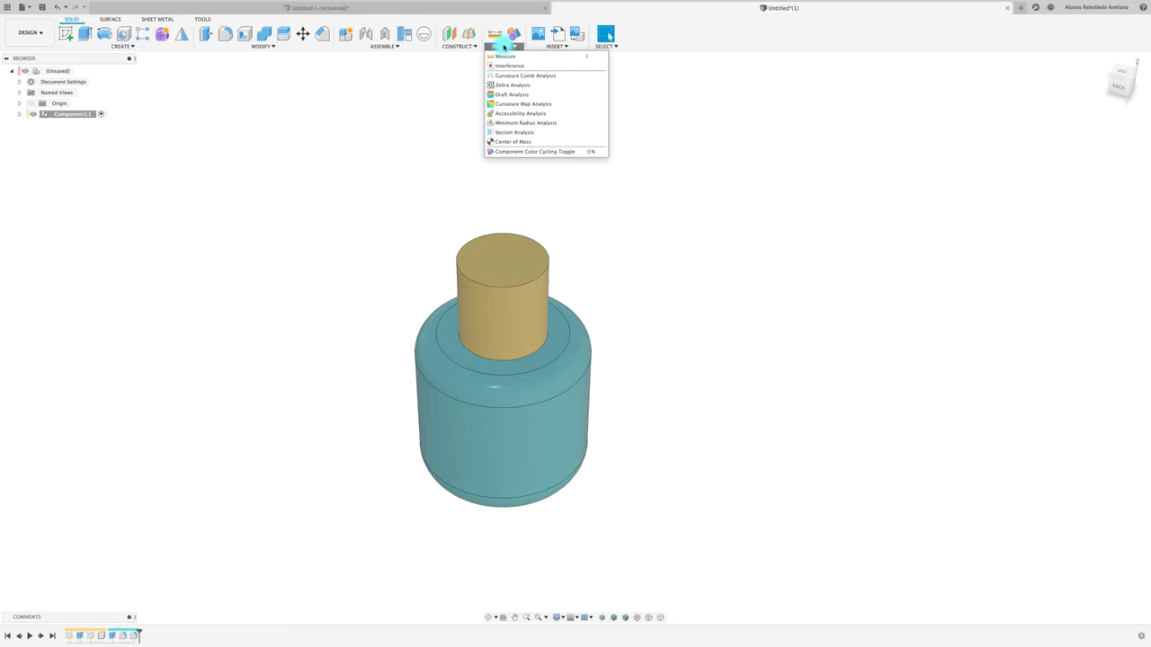
pyautogui.click(514, 132)
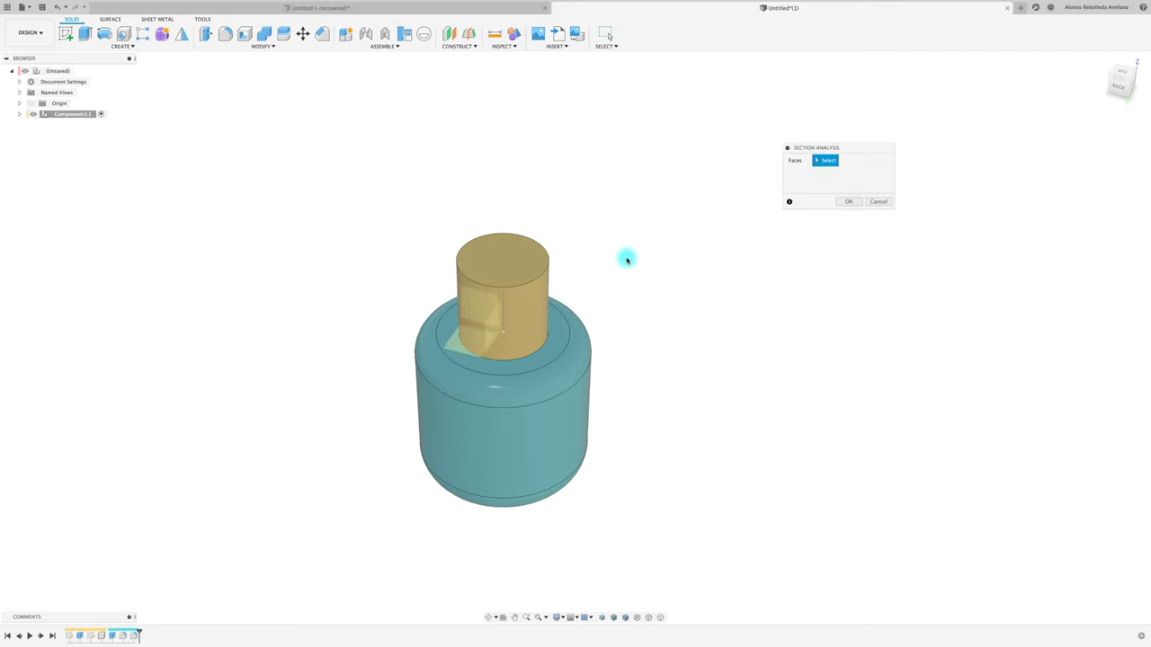
pyautogui.click(466, 307)
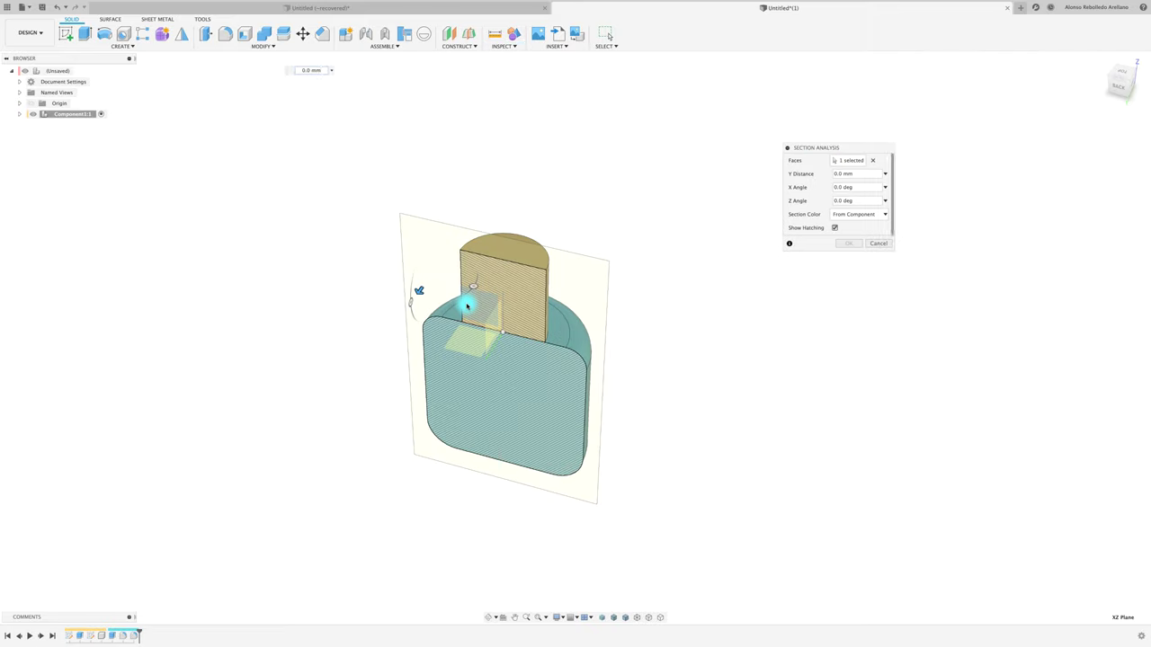
pyautogui.click(845, 244)
pyautogui.moveTo(512, 351); pyautogui.dragTo(738, 432)
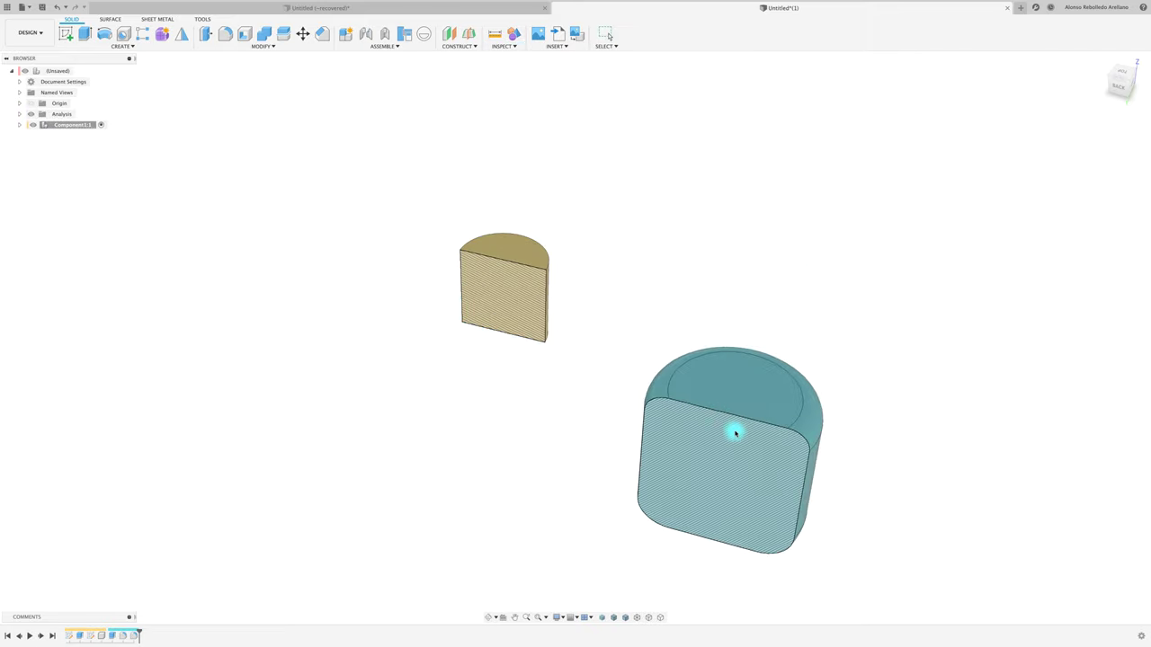
pyautogui.moveTo(559, 276); pyautogui.dragTo(791, 192)
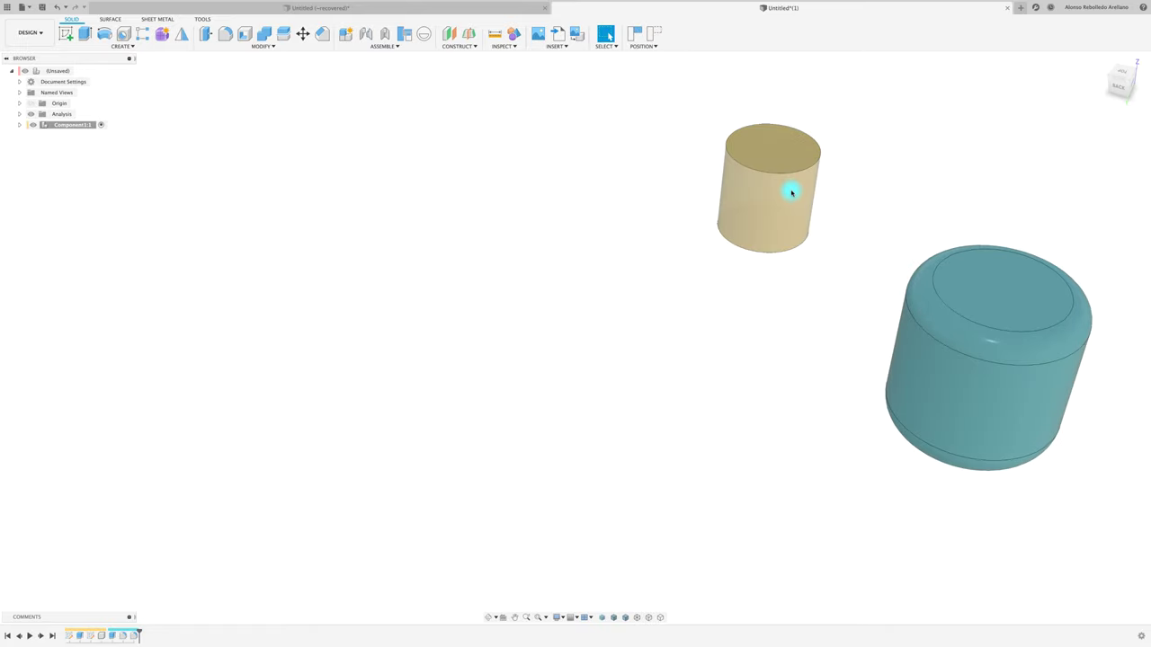
pyautogui.hotkey('ctrl', 'z')
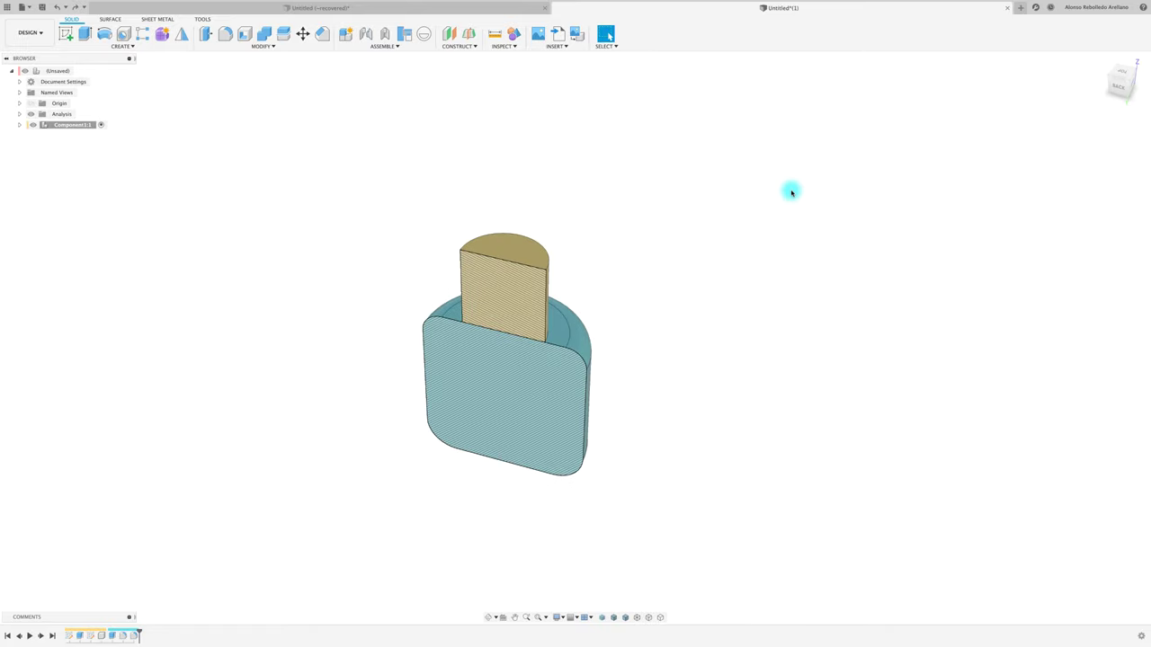
# Shell the wider base cylinder into thin walls with the Shell tool
pyautogui.click(244, 39)
pyautogui.click(498, 407)
pyautogui.write('2')
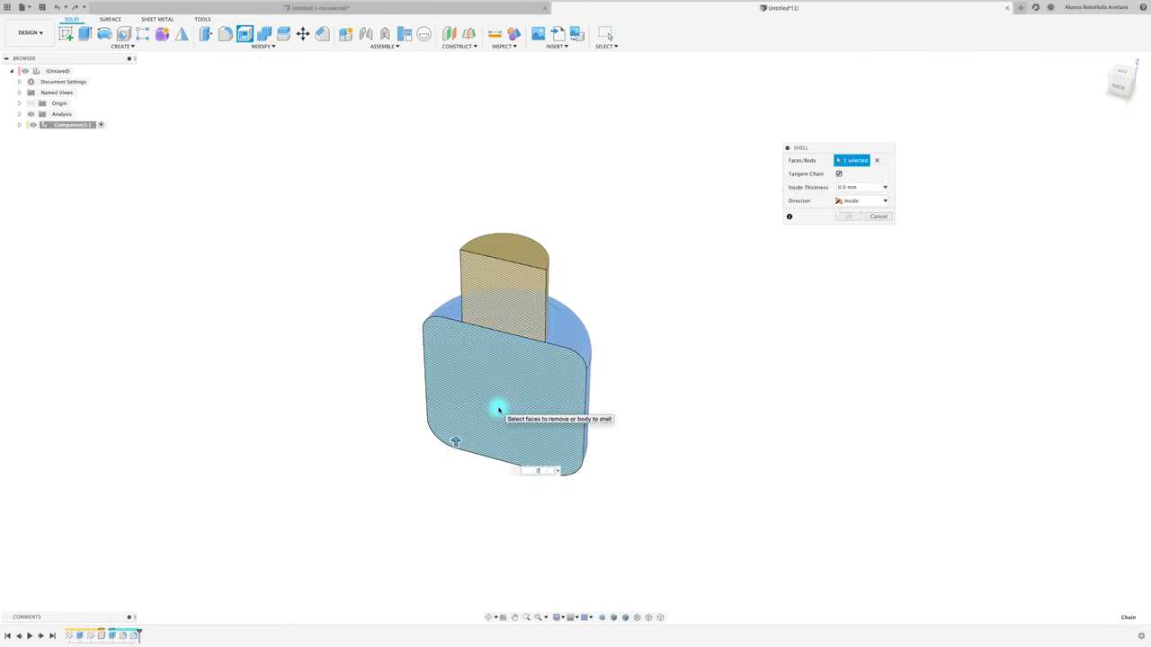
pyautogui.click(848, 216)
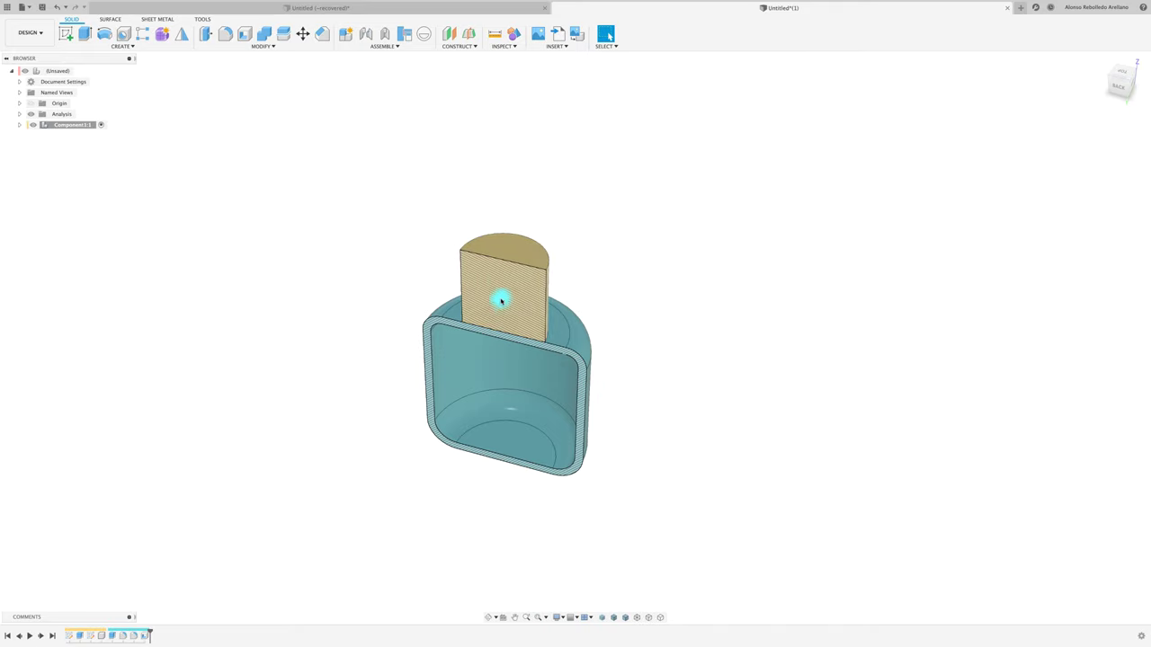
# Combine with Join, using the neck as target and the hollow base as tool body
pyautogui.click(265, 36)
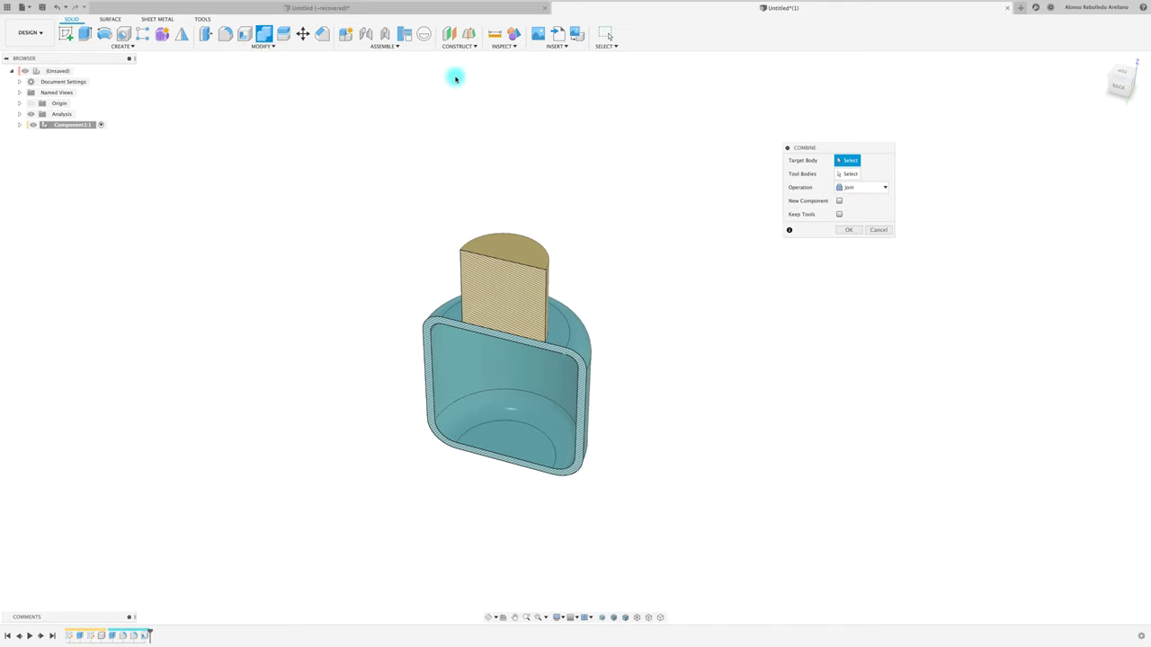
pyautogui.click(526, 290)
pyautogui.click(589, 336)
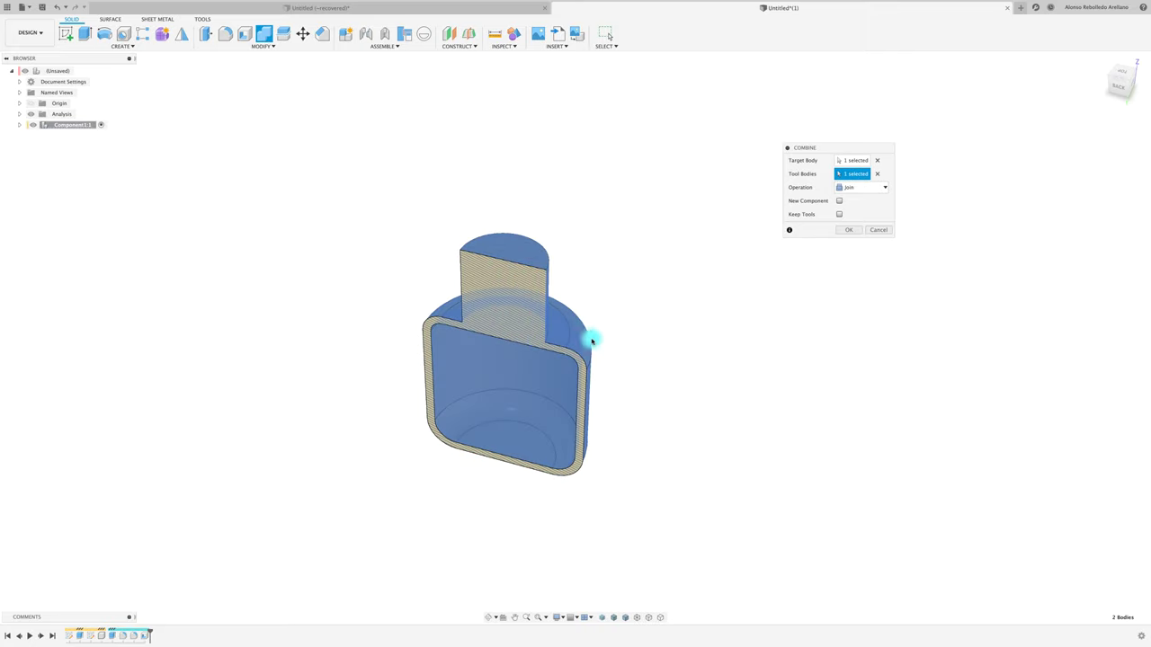
pyautogui.click(846, 231)
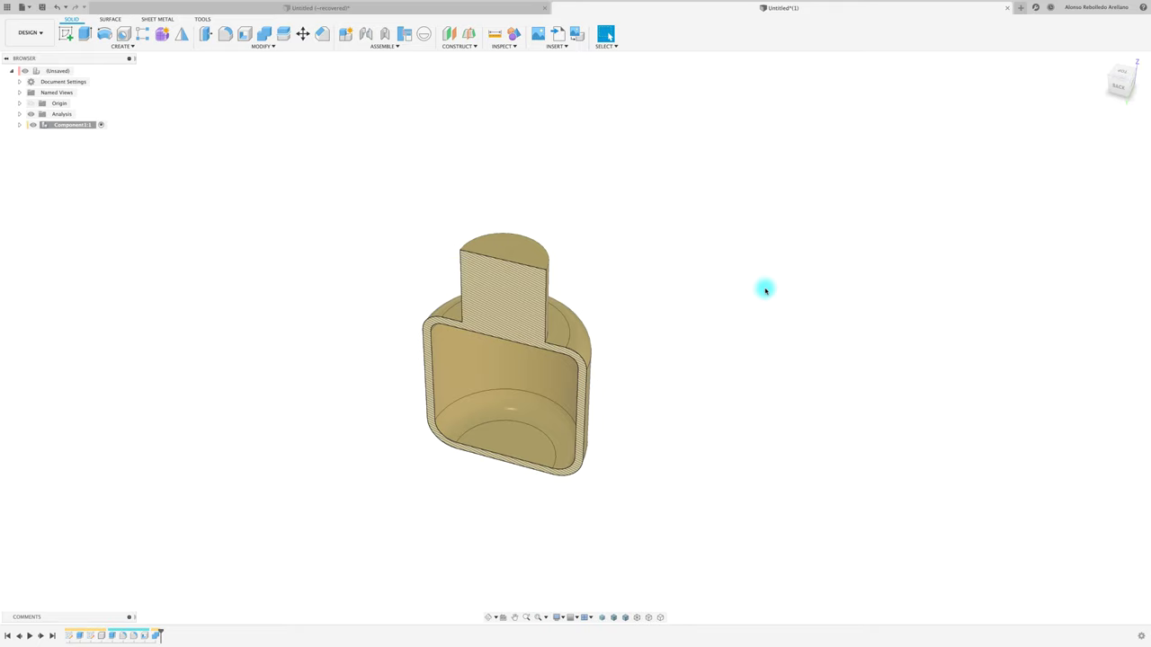
# Add a modeled thread on the neck face, limited to 10 mm length
pyautogui.keyDown('shift'); pyautogui.moveTo(765, 289); pyautogui.dragTo(745, 276, button='middle'); pyautogui.keyUp('shift')
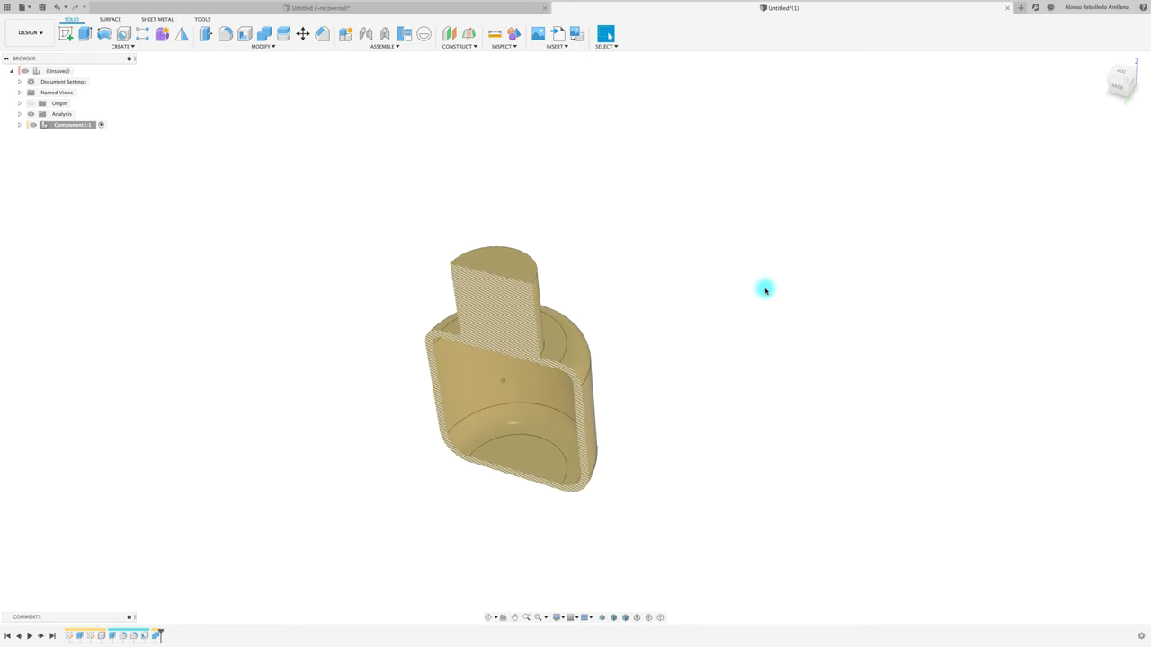
pyautogui.click(128, 47)
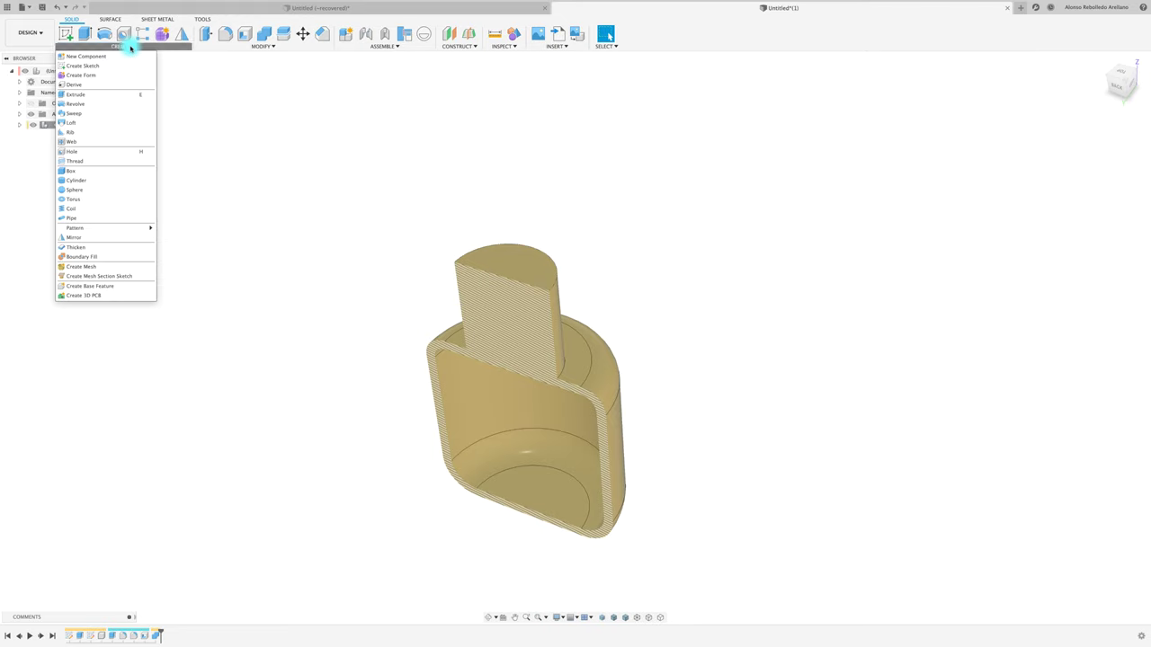
pyautogui.click(120, 160)
pyautogui.click(559, 316)
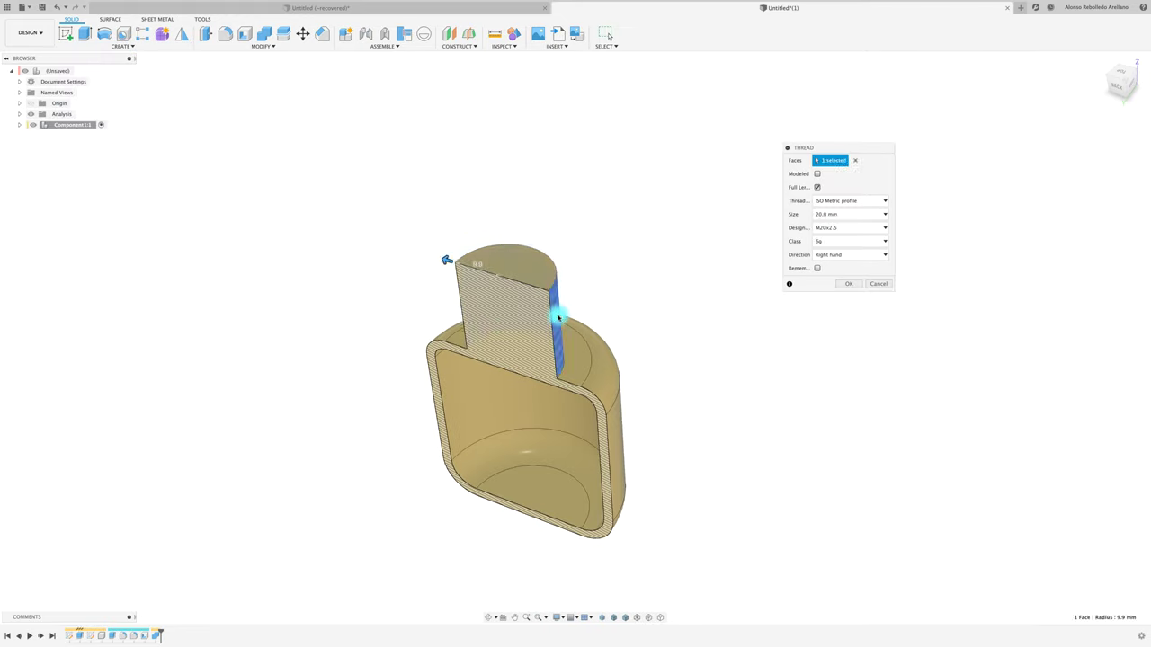
pyautogui.click(816, 174)
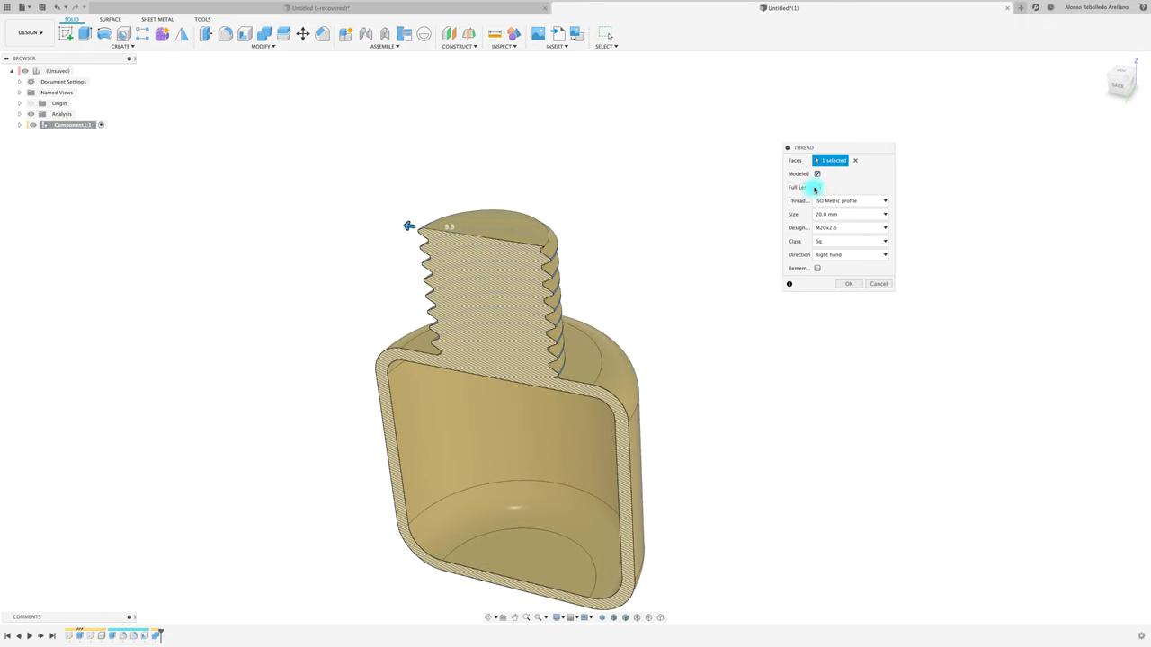
pyautogui.click(817, 187)
pyautogui.moveTo(426, 300); pyautogui.dragTo(426, 307)
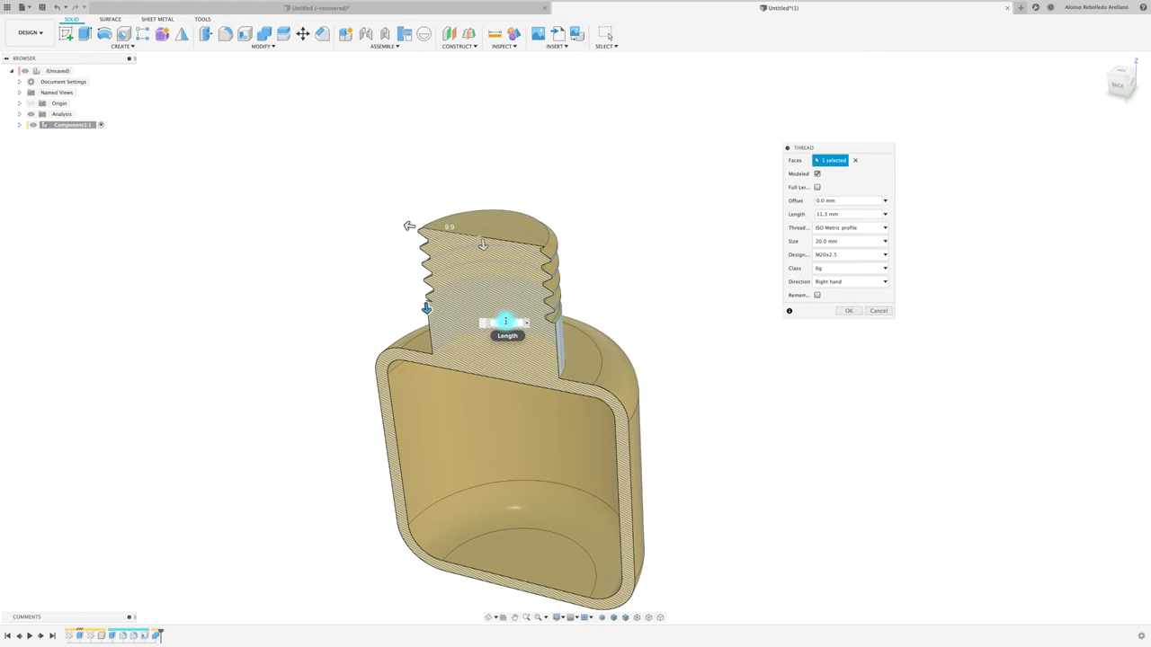
pyautogui.click(506, 323)
pyautogui.write('10')
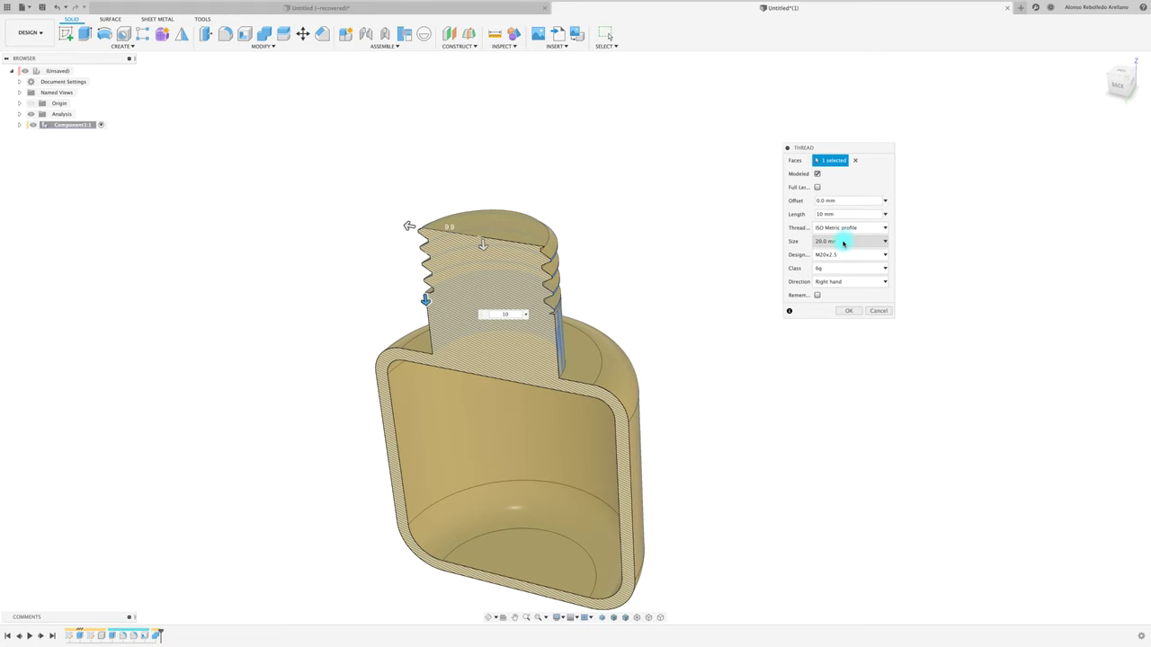
# Set the thread designation to M20x2.5 and confirm the thread
pyautogui.click(845, 256)
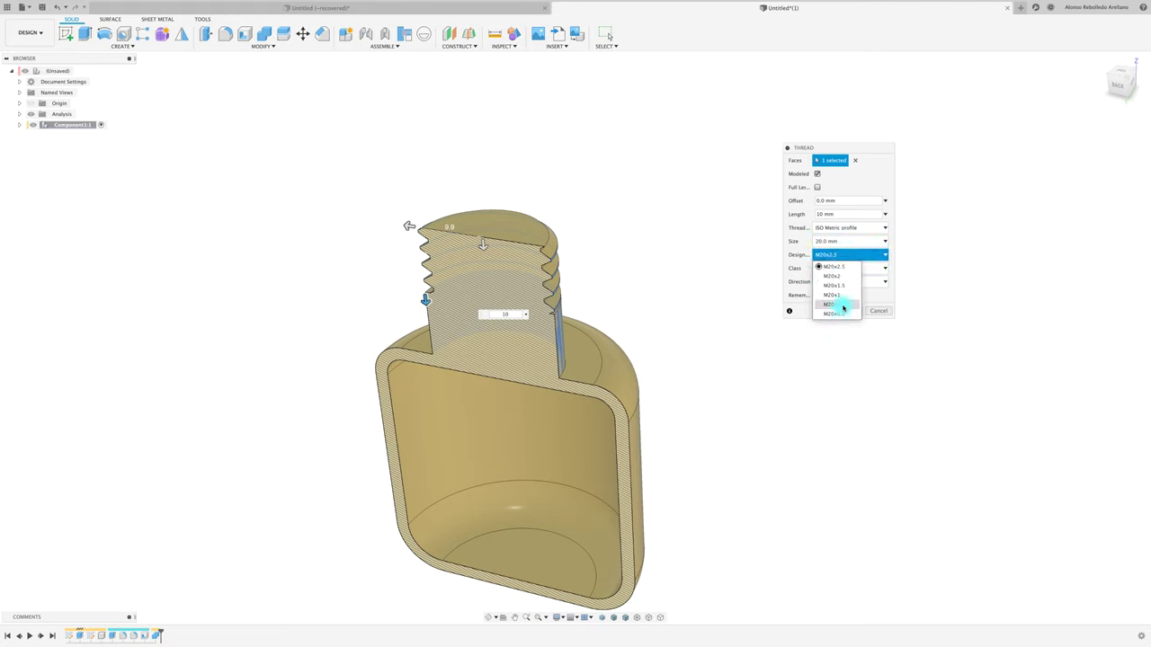
pyautogui.click(1121, 87)
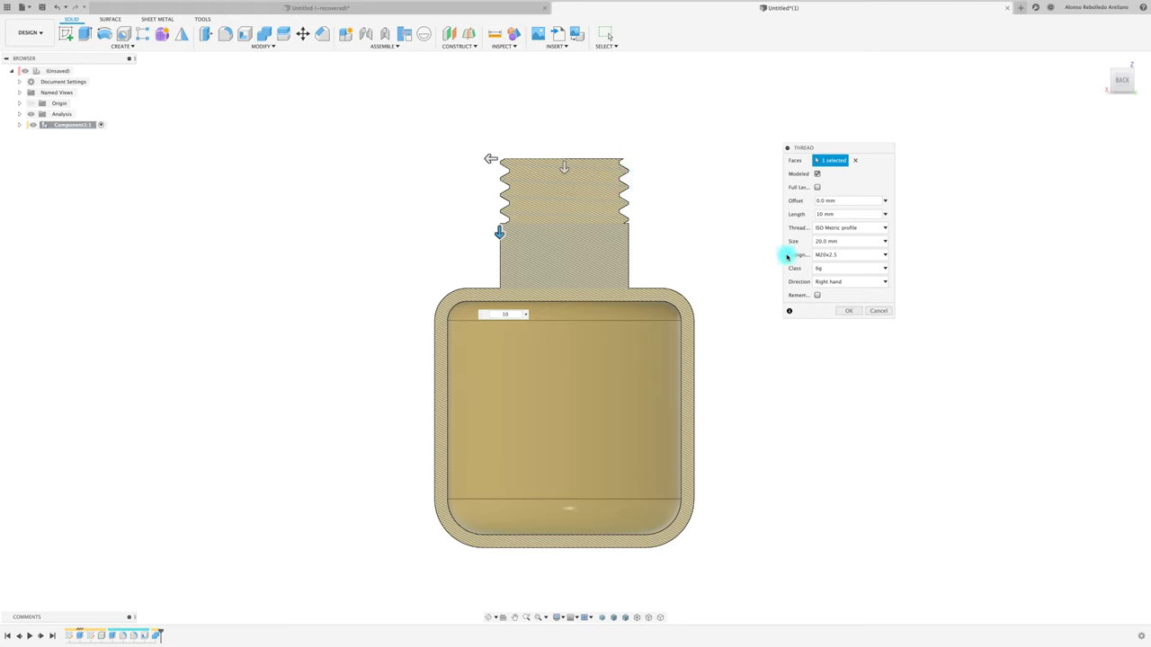
pyautogui.click(873, 254)
pyautogui.click(833, 318)
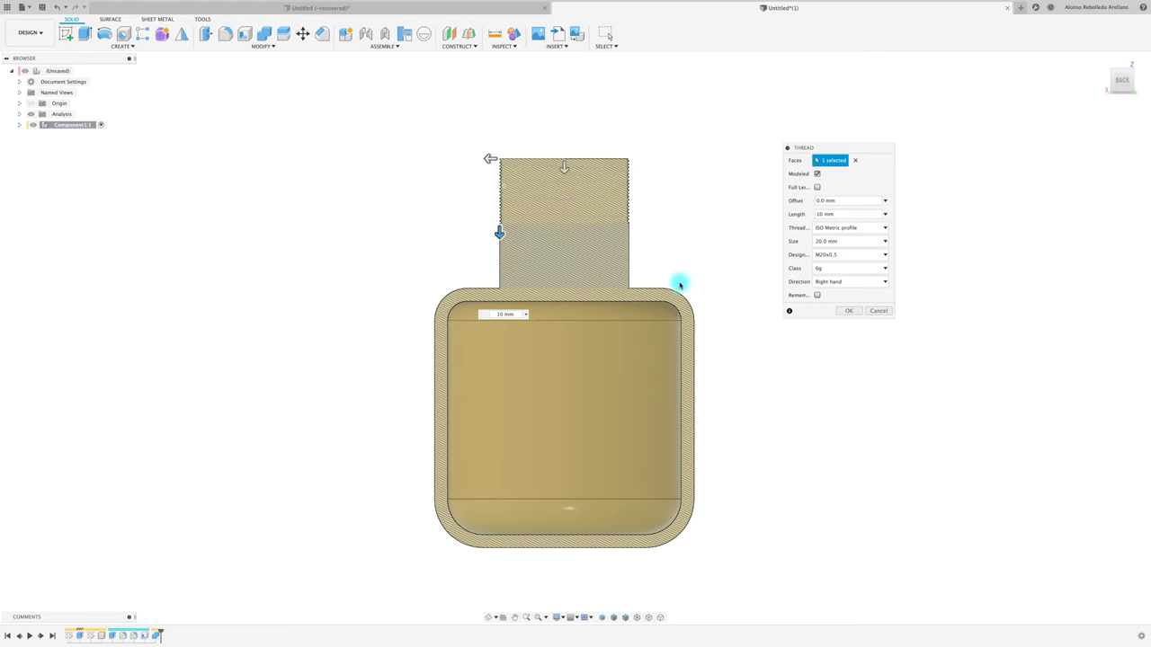
pyautogui.moveTo(683, 284)
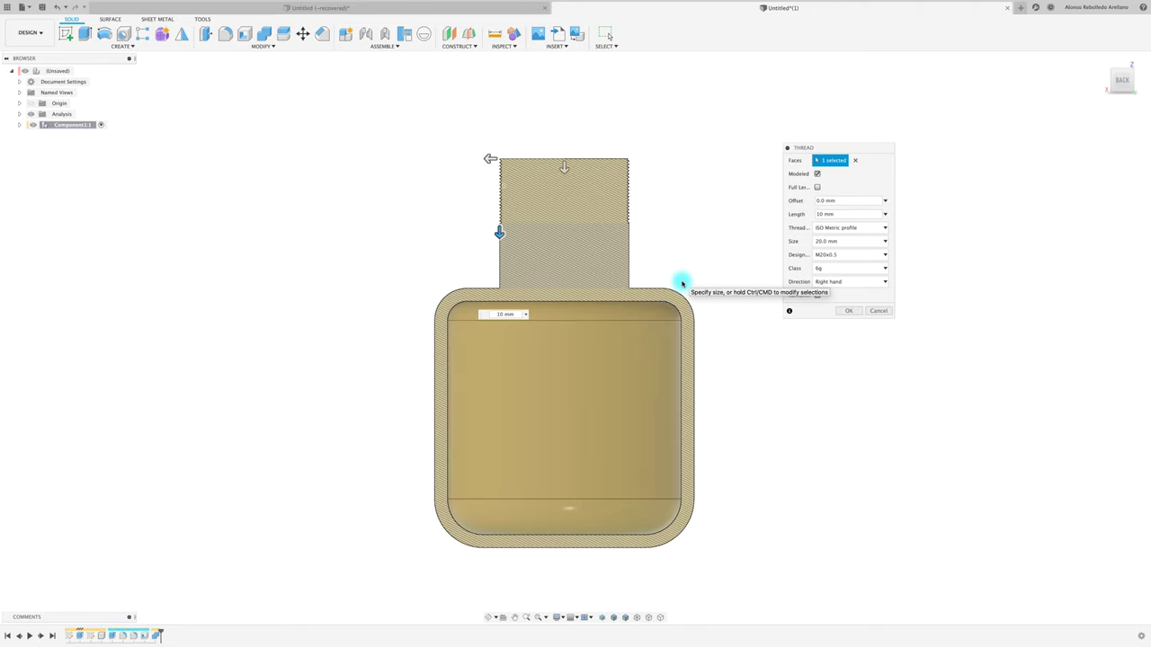
pyautogui.click(855, 255)
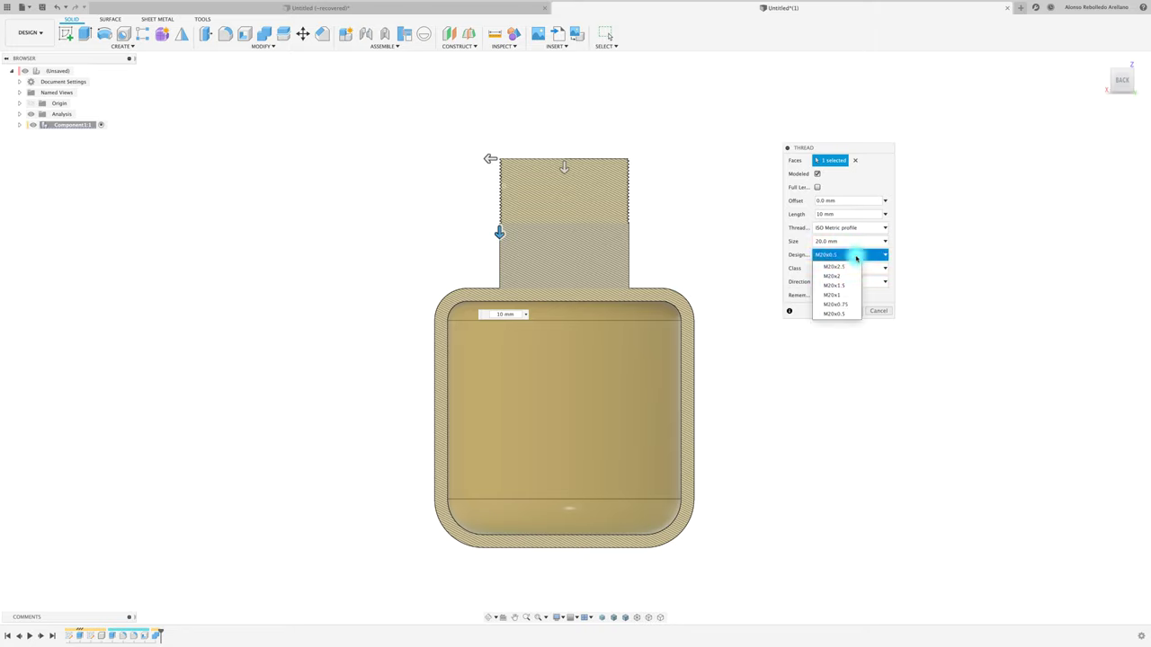
pyautogui.click(845, 266)
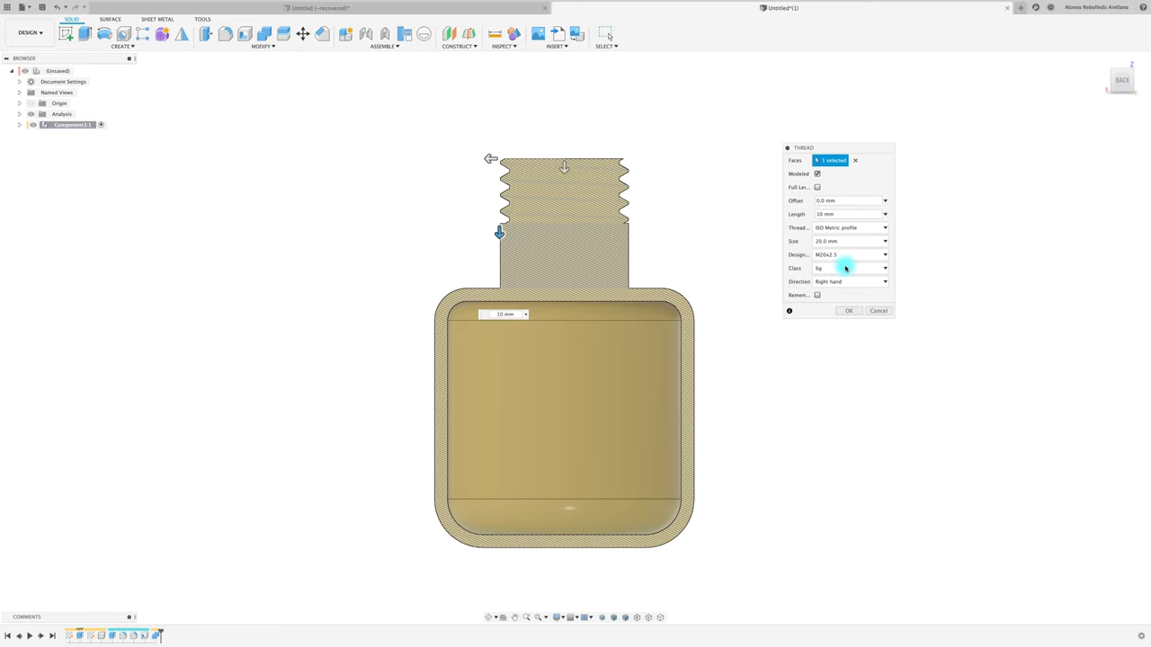
pyautogui.click(847, 311)
# Add a new component inside Component1:1
pyautogui.keyDown('shift'); pyautogui.scroll(-3, 801, 353); pyautogui.keyUp('shift')
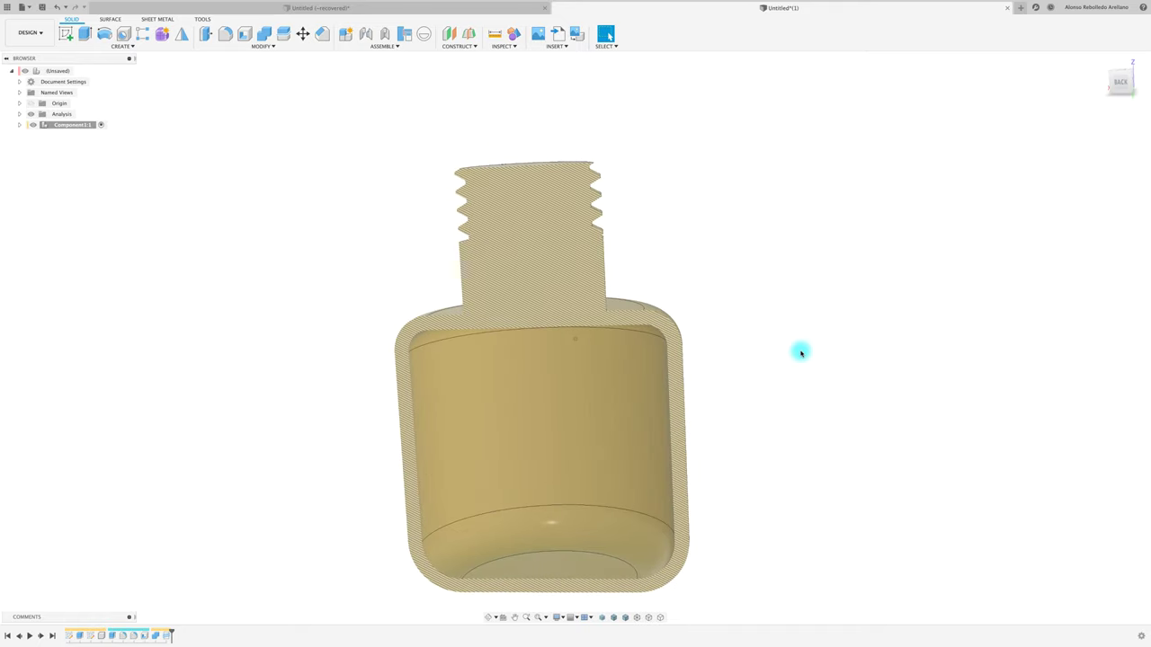
pyautogui.keyDown('shift'); pyautogui.scroll(-3, 801, 352); pyautogui.keyUp('shift')
pyautogui.keyDown('shift'); pyautogui.scroll(-3, 801, 352); pyautogui.keyUp('shift')
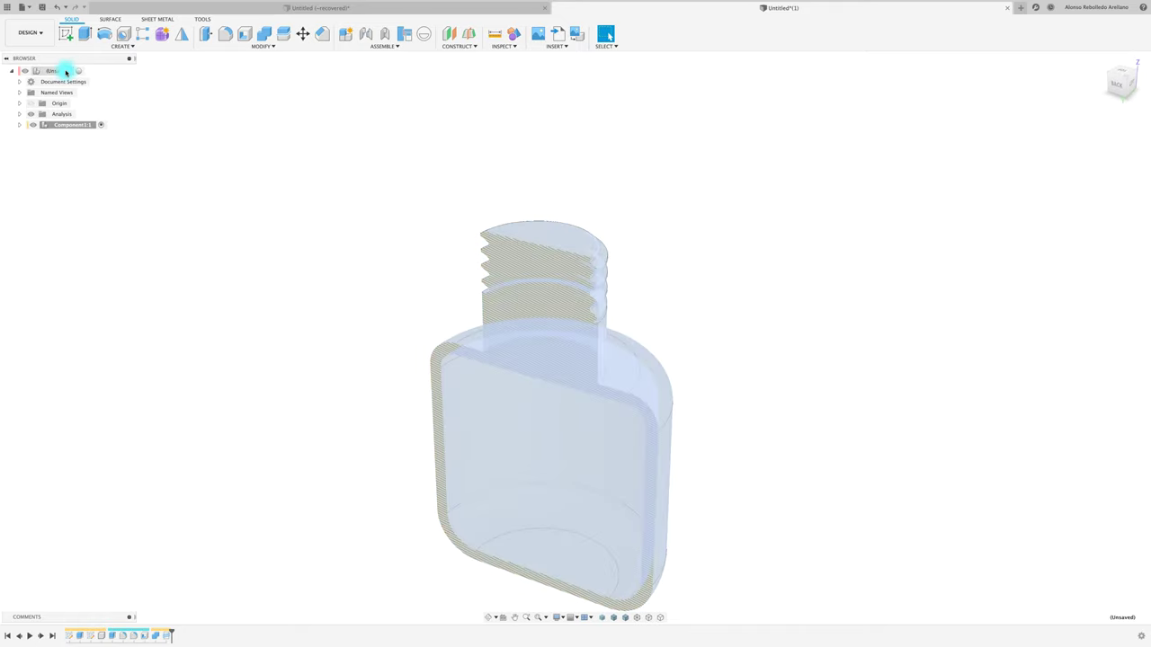
pyautogui.rightClick(79, 126)
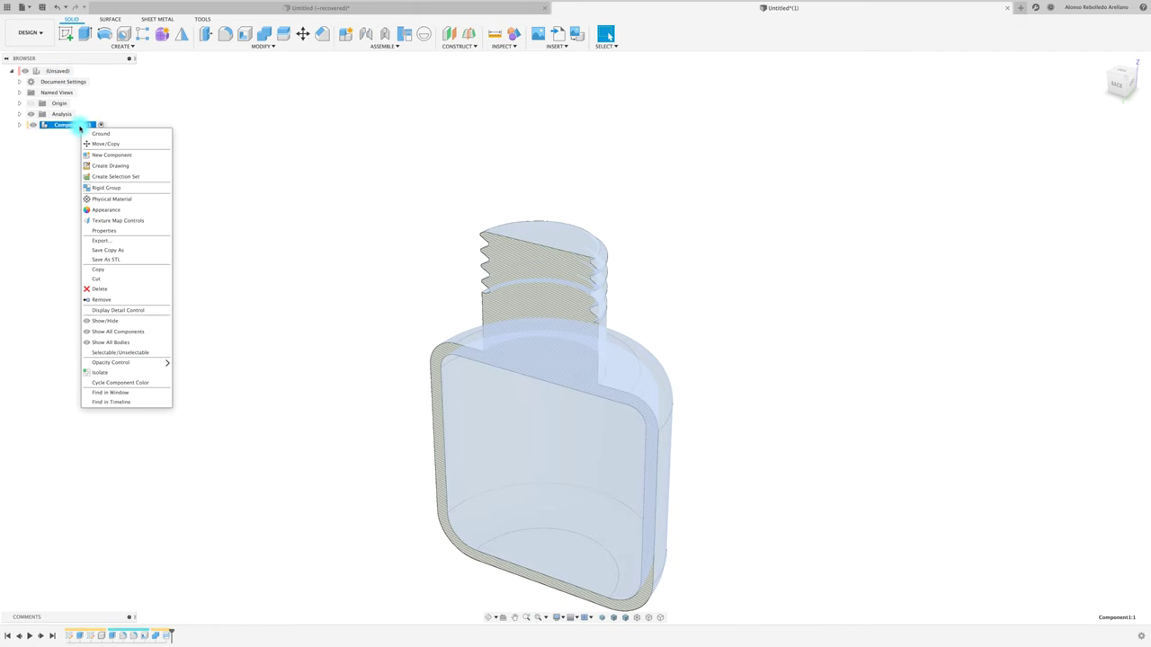
pyautogui.click(133, 157)
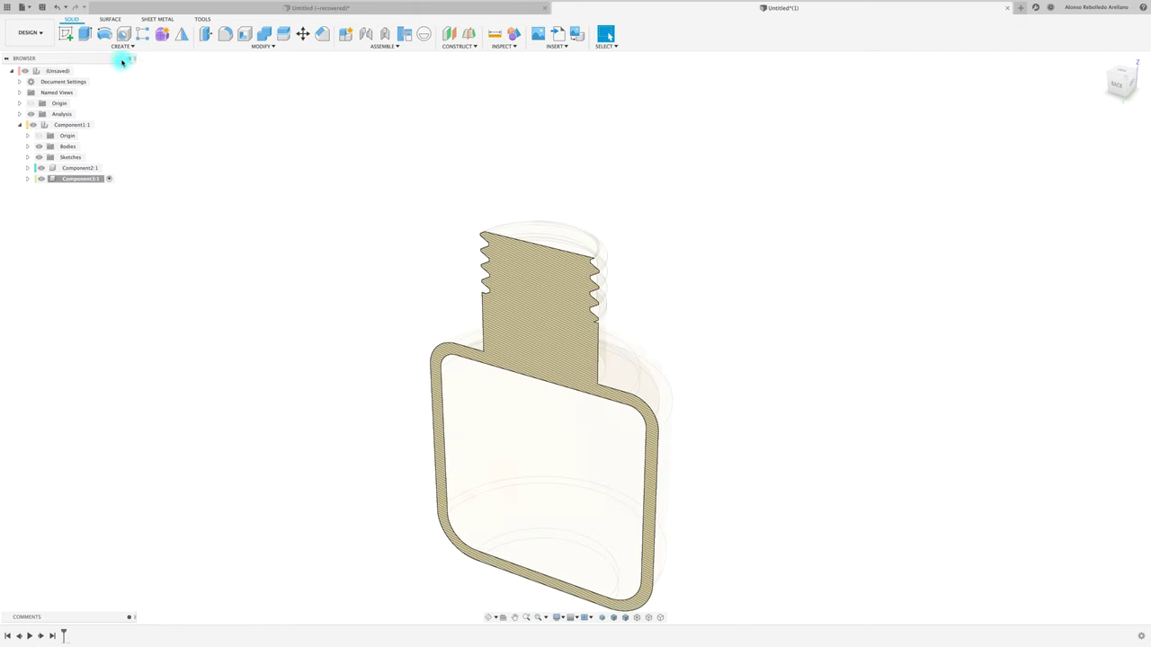
# Sketch a circle at the origin on the neck's top face and begin extruding it
pyautogui.click(65, 33)
pyautogui.click(536, 236)
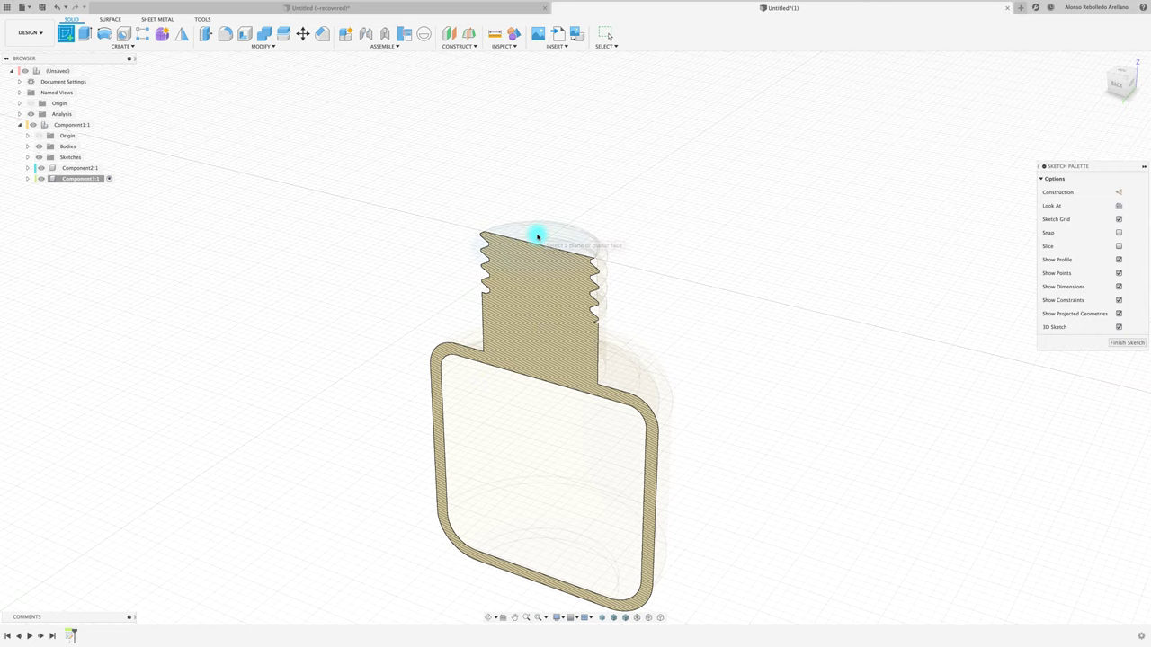
pyautogui.click(1125, 73)
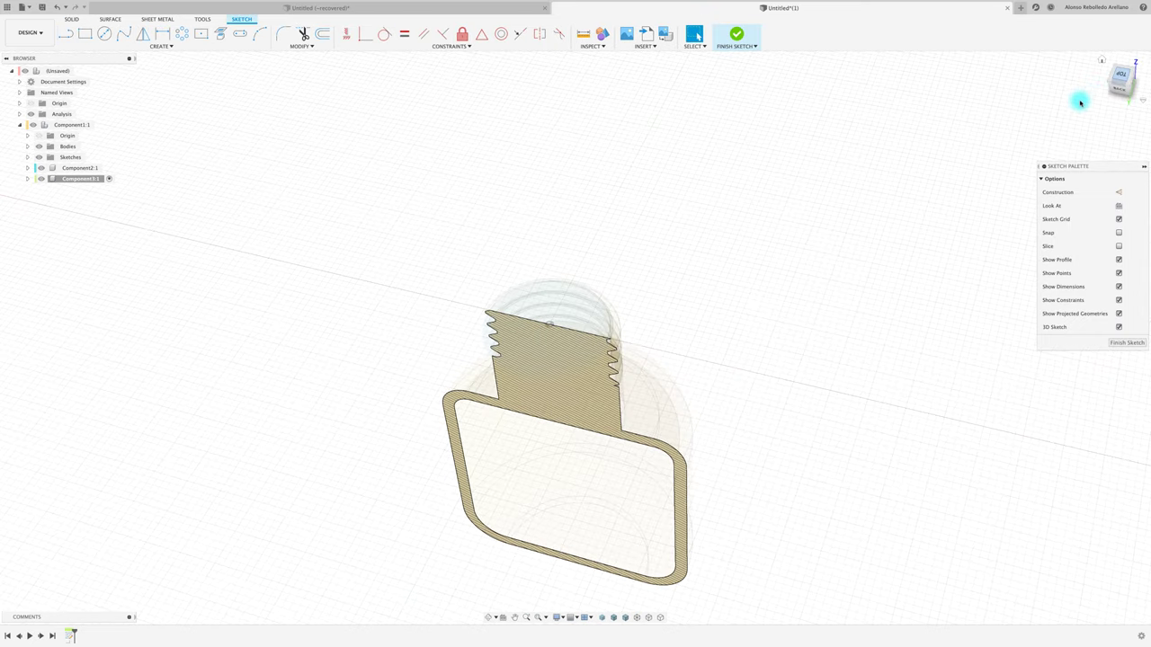
pyautogui.press('c')
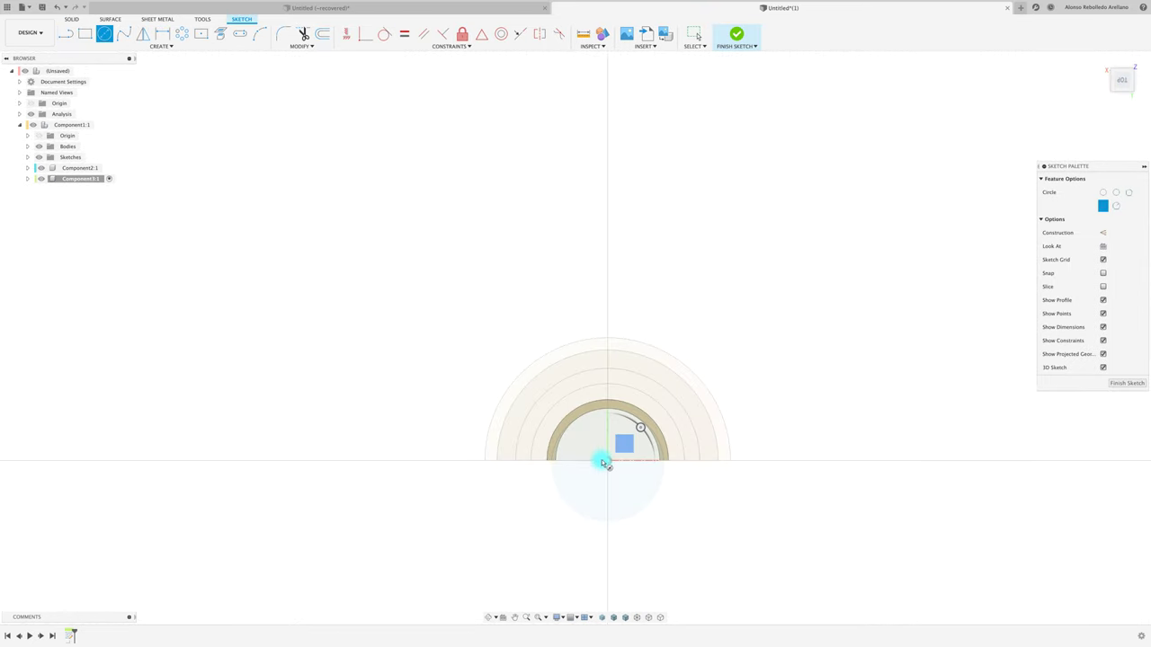
pyautogui.click(608, 463)
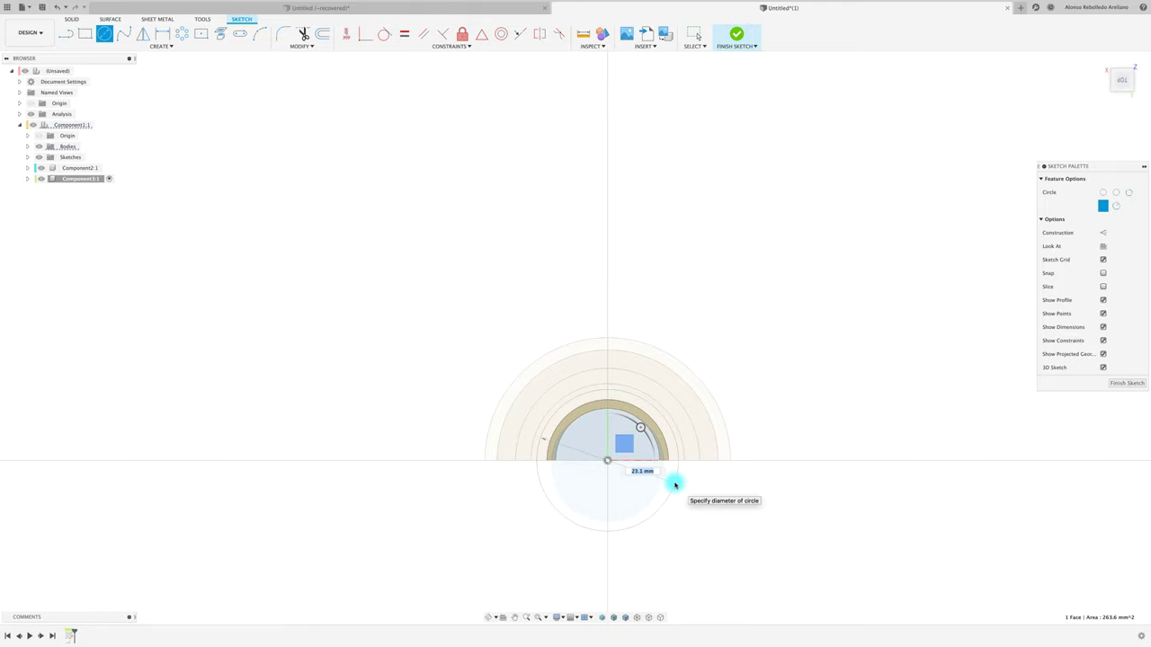
pyautogui.click(676, 486)
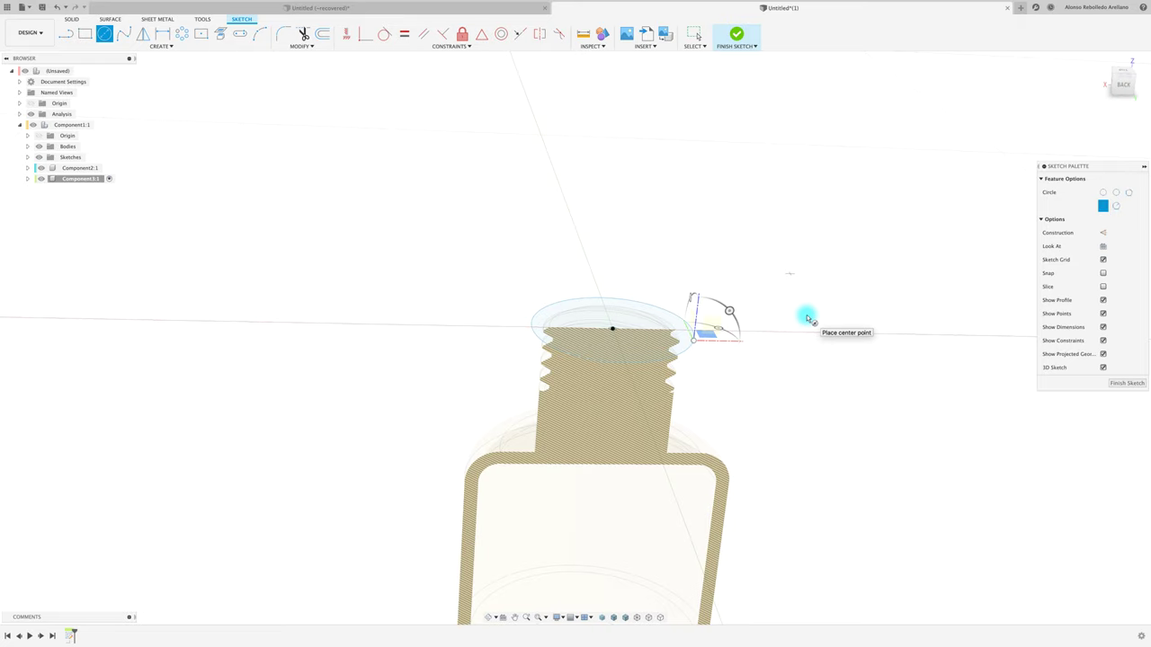
pyautogui.press('e')
pyautogui.click(665, 330)
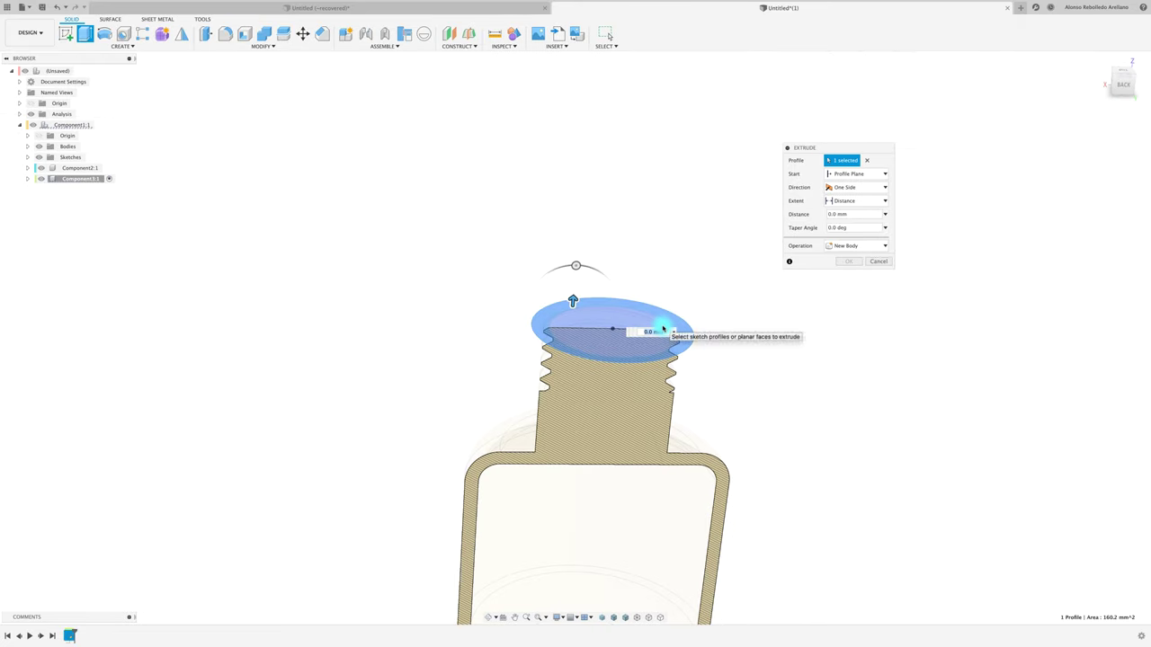
# Extrude both profiles two-sided, 10 mm down and 2 mm up, as a new cap body
pyautogui.click(661, 329)
pyautogui.moveTo(609, 315); pyautogui.dragTo(607, 400)
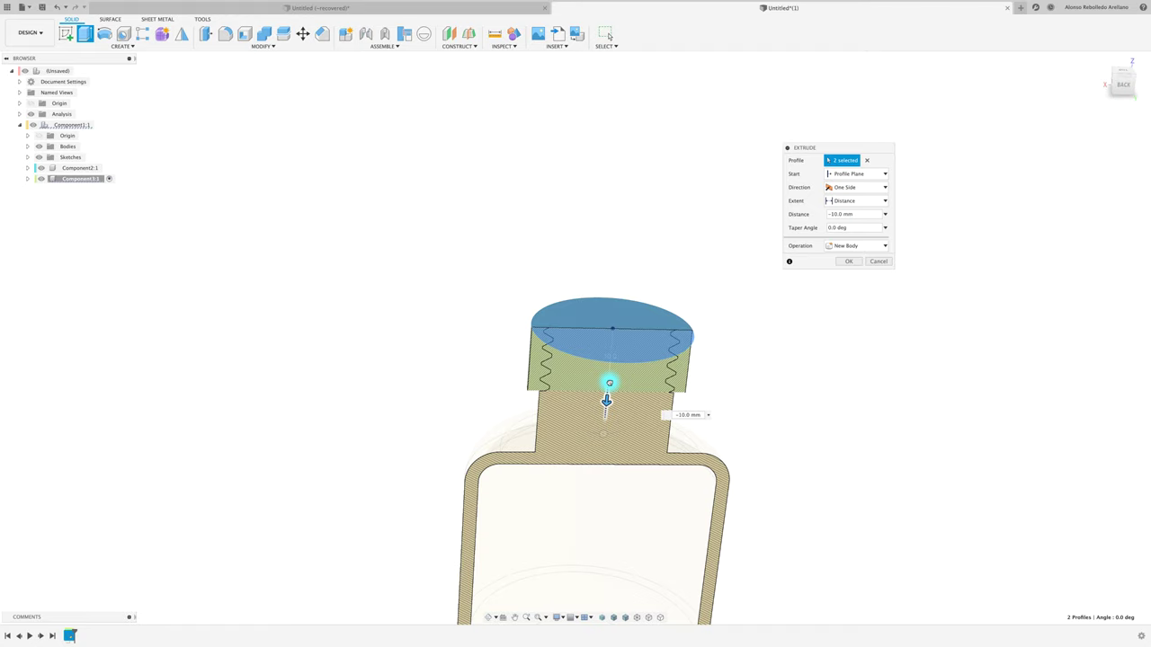
pyautogui.click(870, 186)
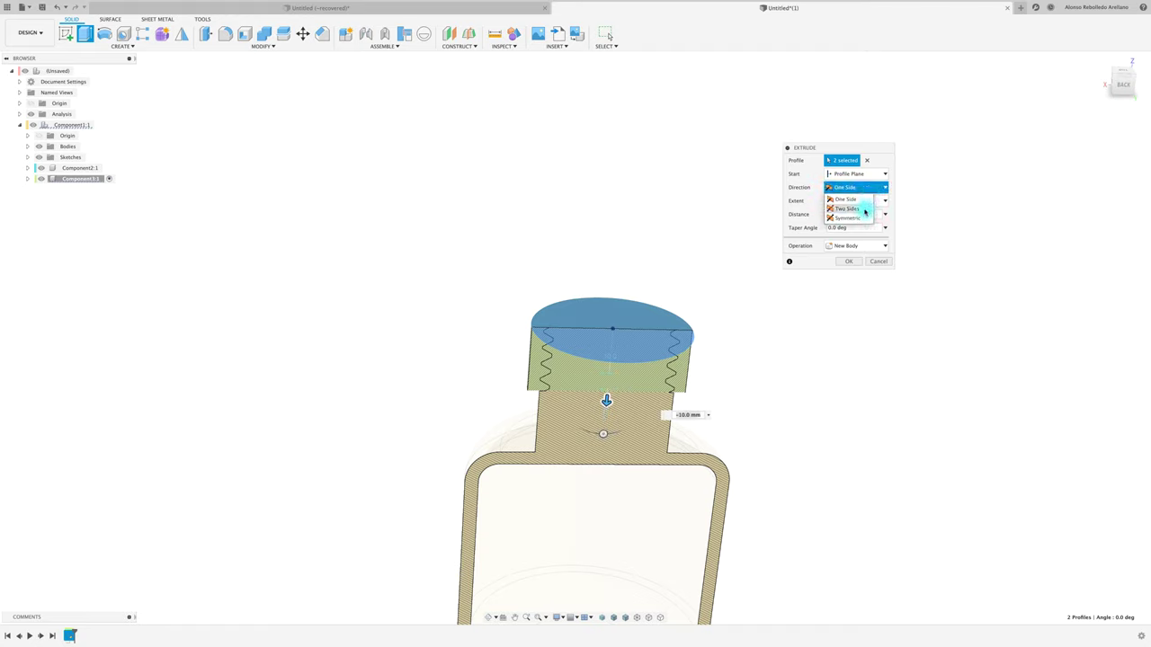
pyautogui.click(864, 210)
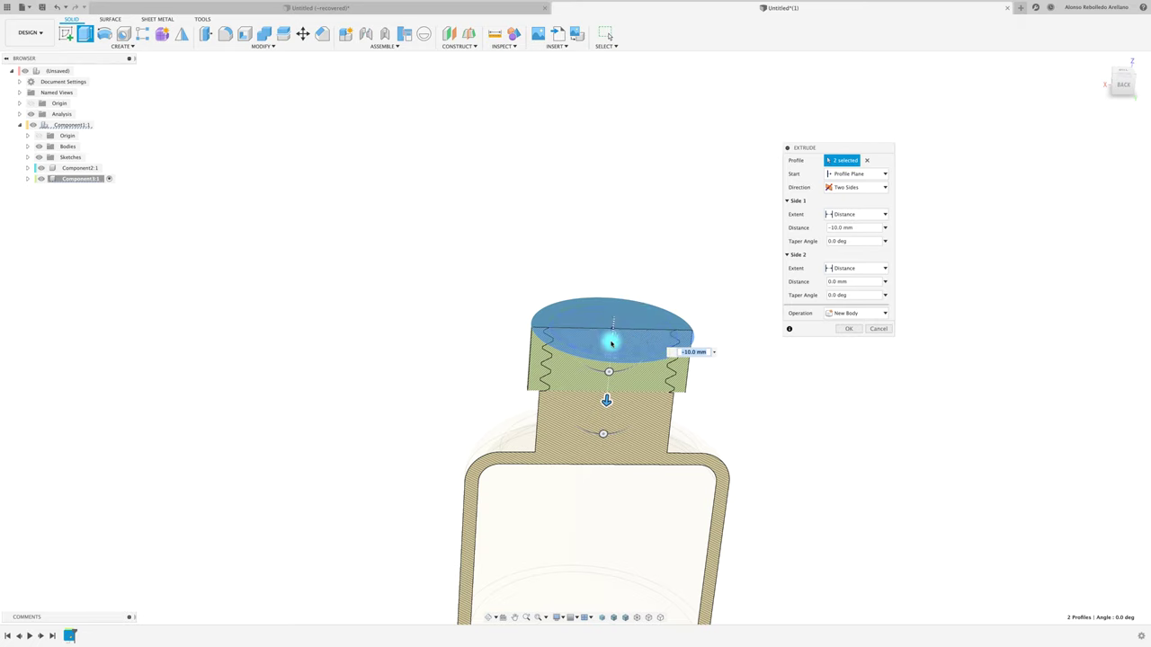
pyautogui.moveTo(609, 336); pyautogui.dragTo(616, 327)
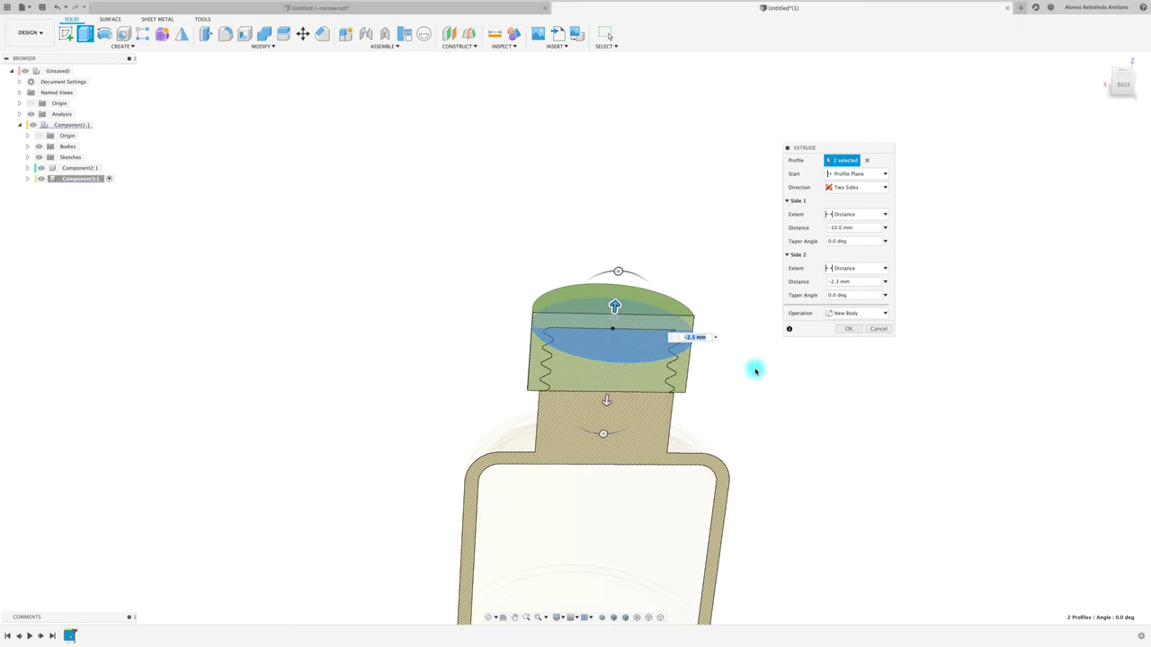
pyautogui.write('2')
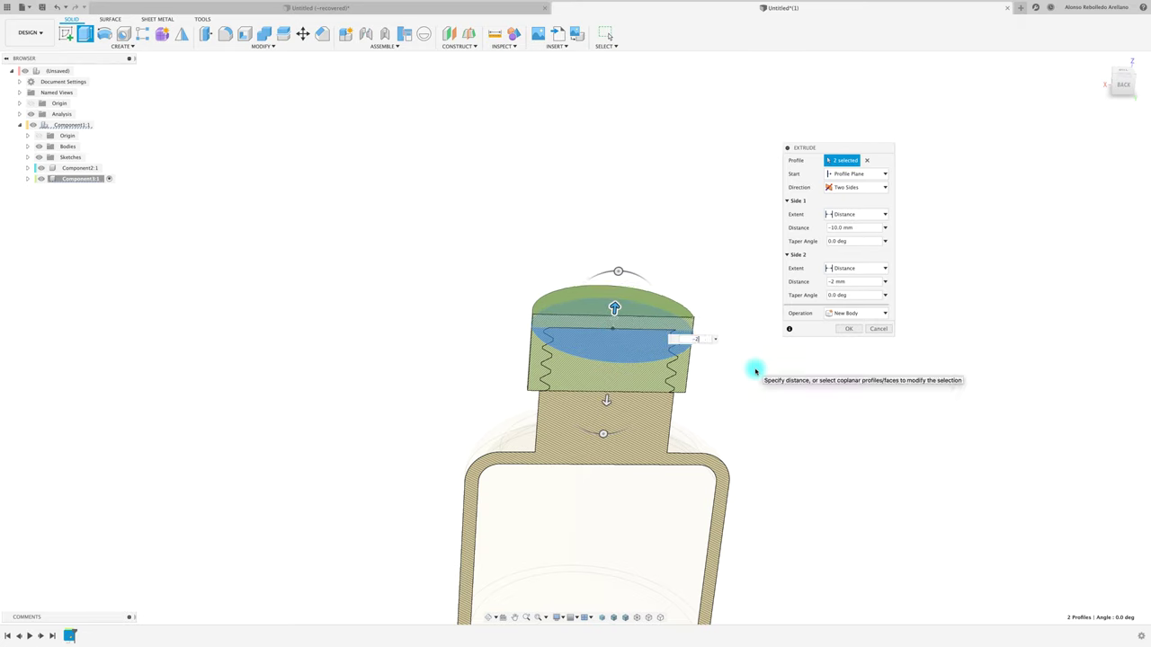
pyautogui.click(845, 329)
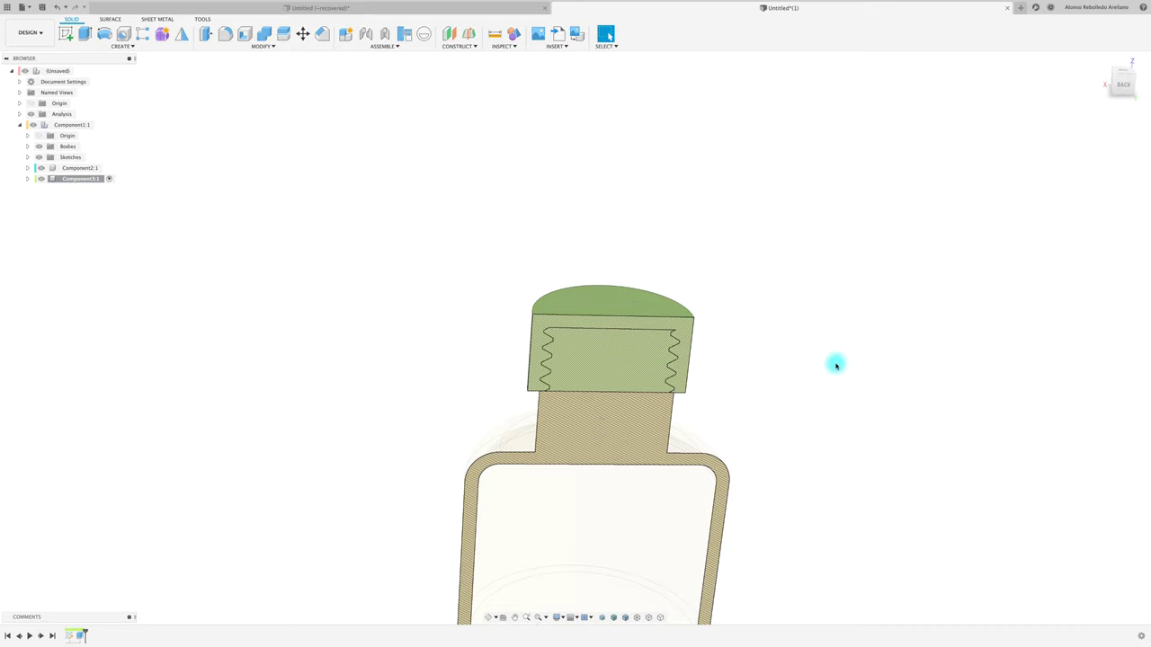
# Orbit around the bottle via the back view and open Modify > Combine
pyautogui.moveTo(835, 364)
pyautogui.keyDown('shift'); pyautogui.mouseDown(button='middle')
pyautogui.moveTo(437, 387)
pyautogui.moveTo(503, 360)
pyautogui.mouseUp(button='middle'); pyautogui.keyUp('shift')
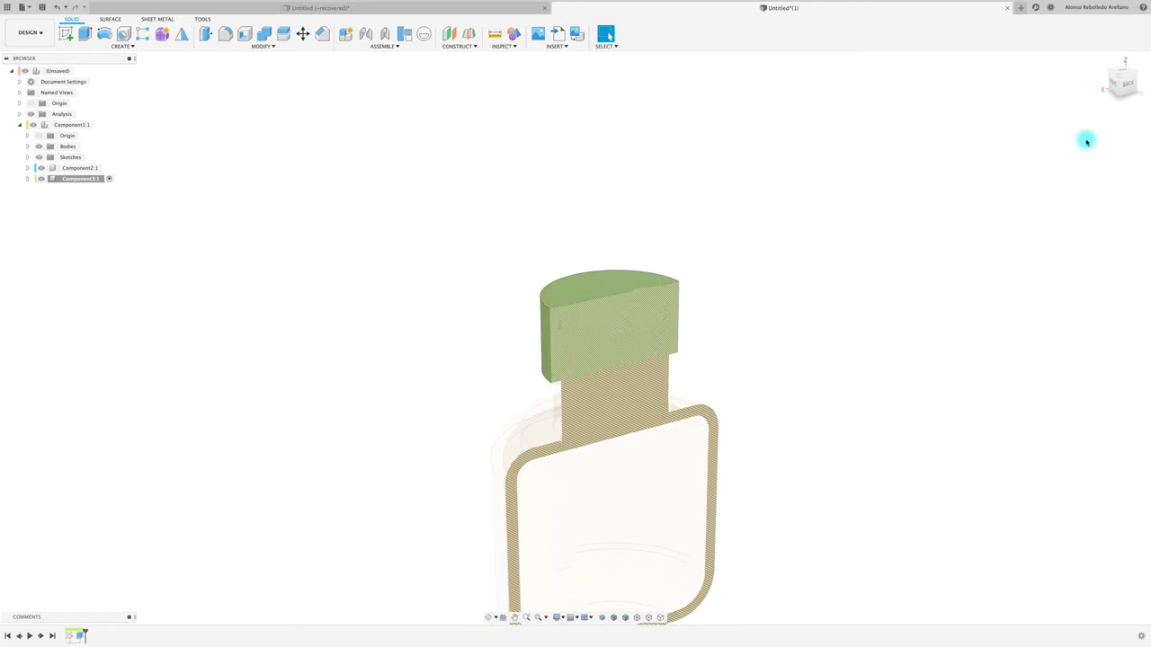
pyautogui.click(1130, 91)
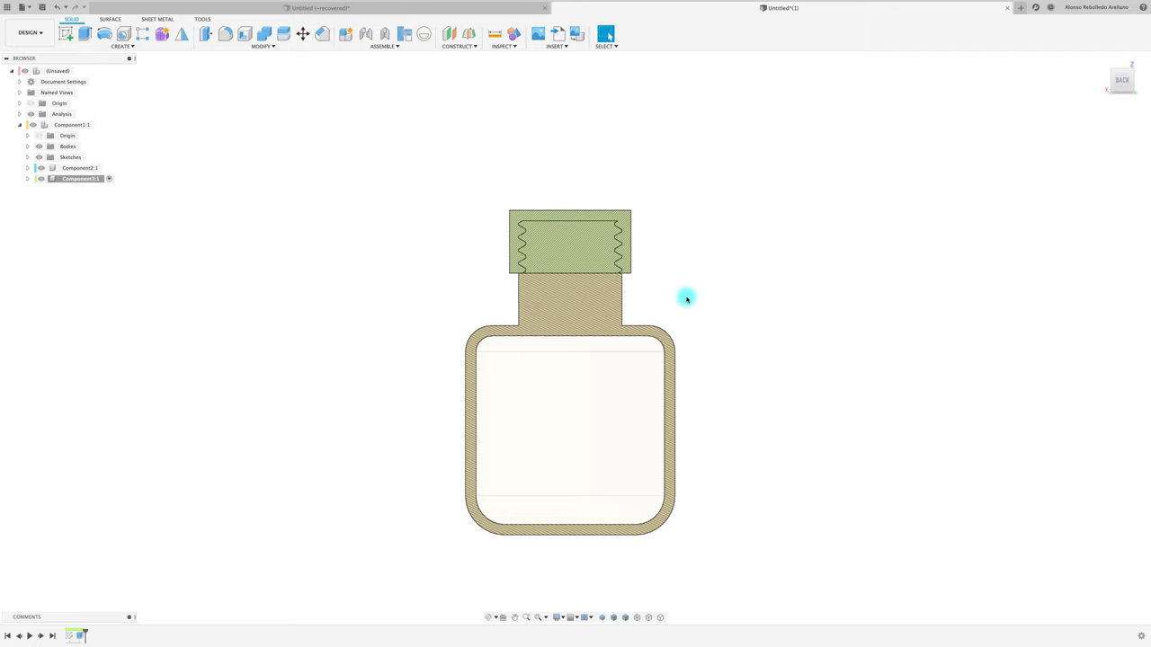
pyautogui.moveTo(686, 298)
pyautogui.keyDown('shift'); pyautogui.mouseDown(button='middle')
pyautogui.moveTo(724, 241)
pyautogui.moveTo(474, 182)
pyautogui.mouseUp(button='middle'); pyautogui.keyUp('shift')
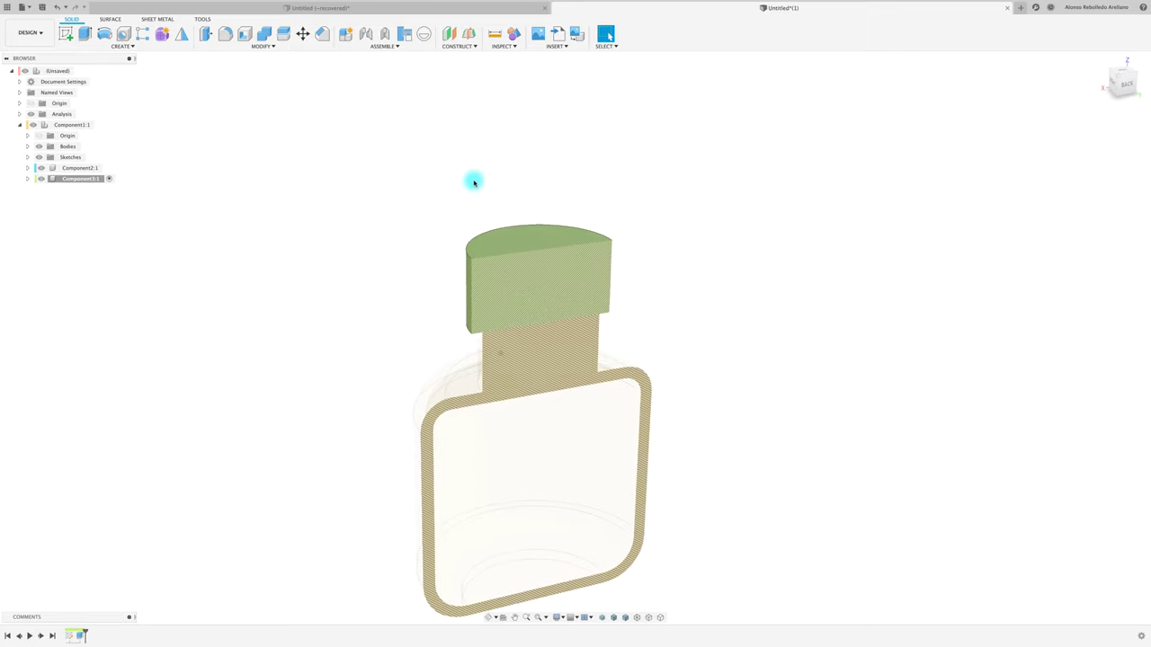
pyautogui.click(263, 34)
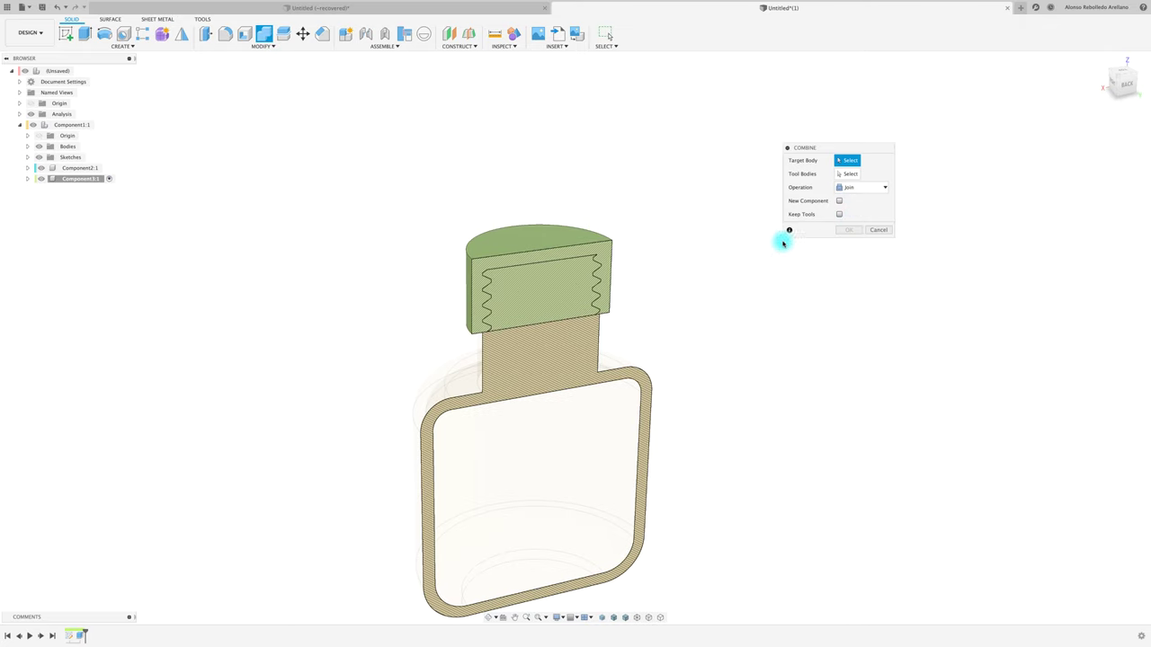
# Cut the bottle from the green cap with Keep Tools, then lift the cap off the neck
pyautogui.click(546, 240)
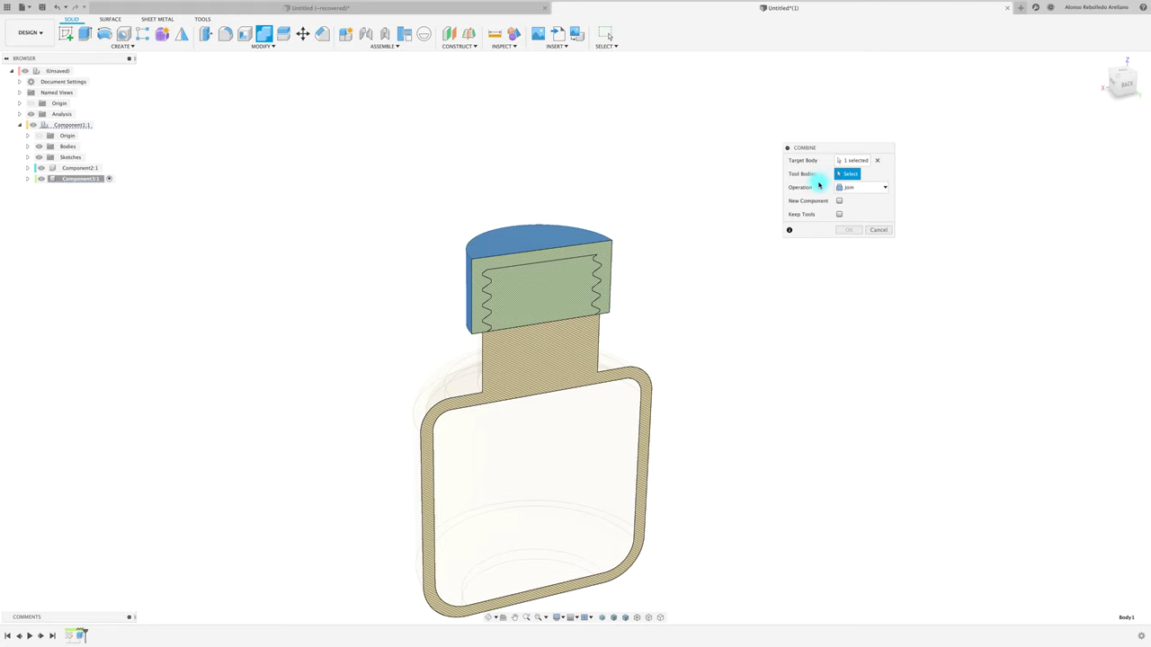
pyautogui.click(583, 345)
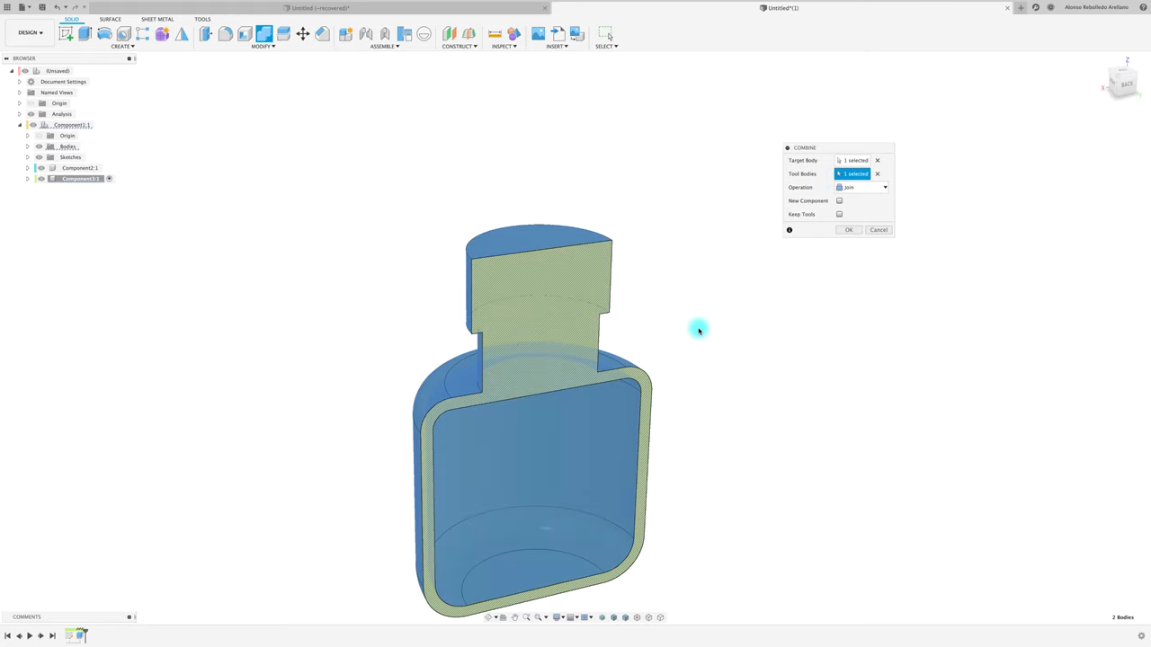
pyautogui.click(879, 187)
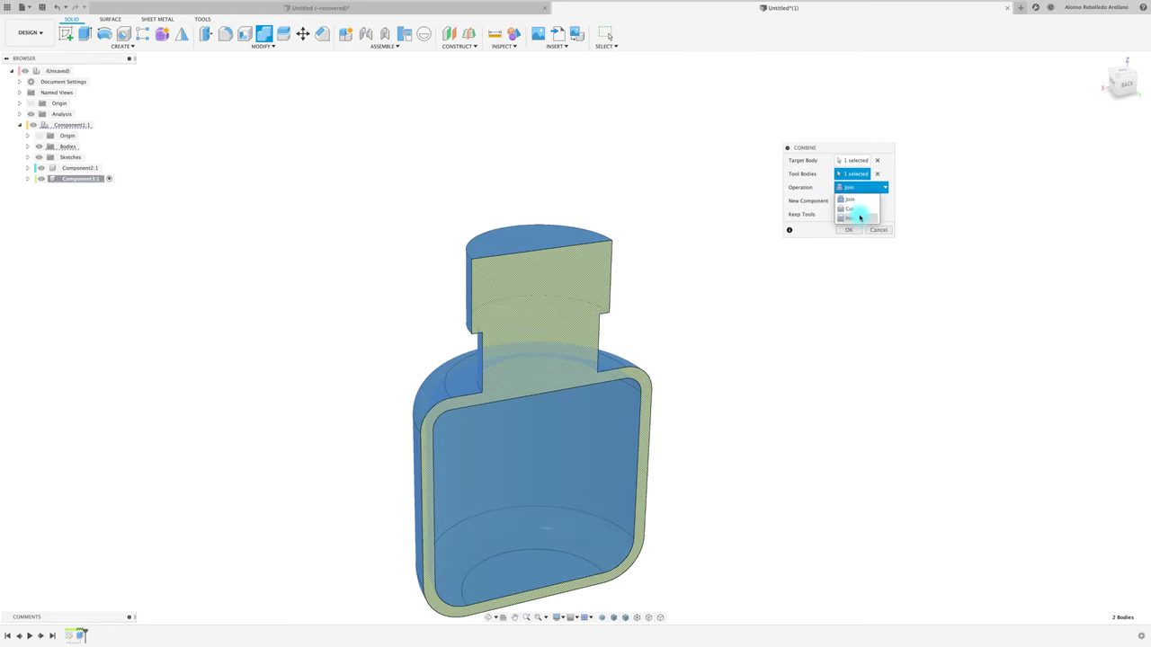
pyautogui.click(859, 209)
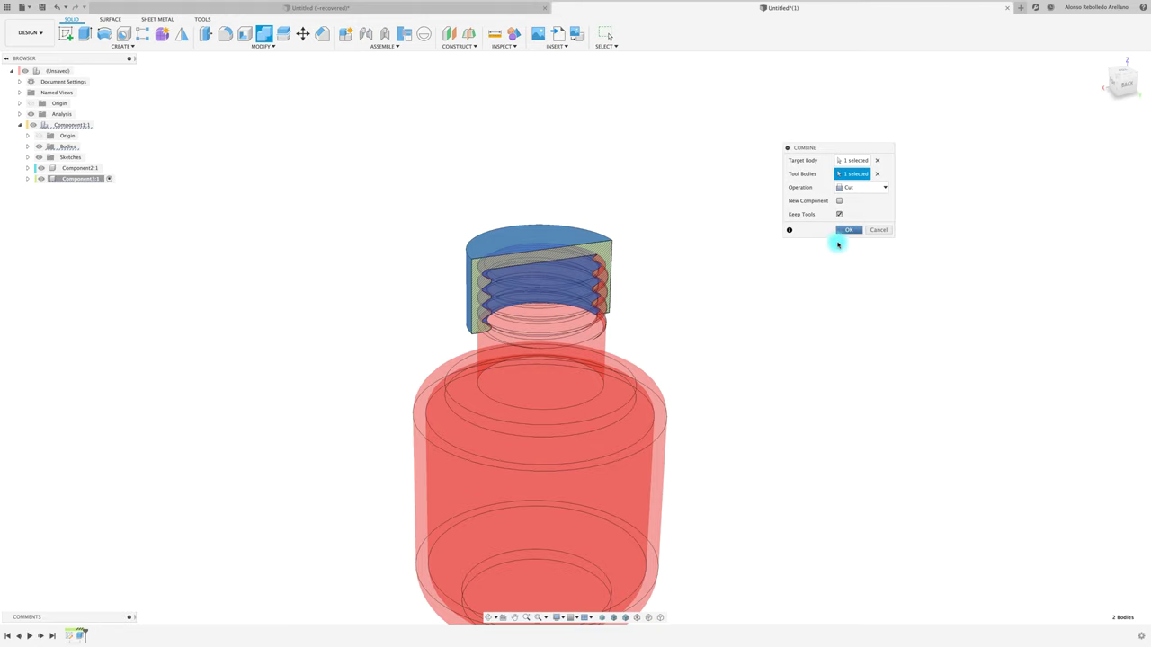
pyautogui.click(847, 231)
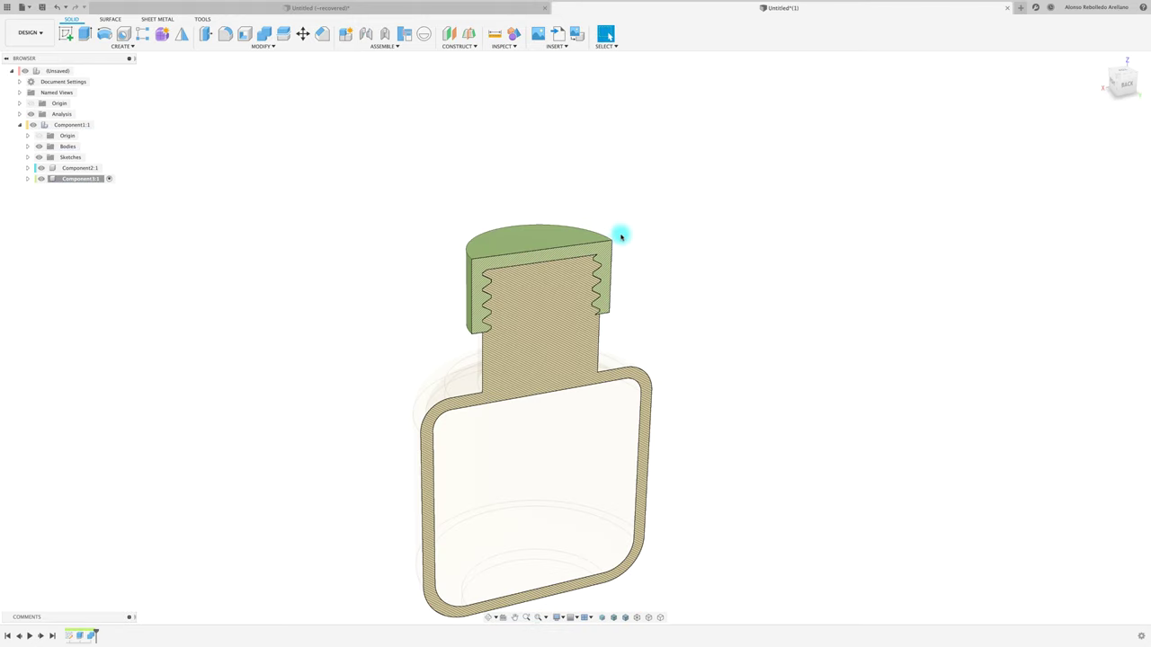
pyautogui.moveTo(621, 236)
pyautogui.mouseDown()
pyautogui.moveTo(539, 218)
pyautogui.moveTo(493, 167)
pyautogui.moveTo(552, 192)
pyautogui.moveTo(459, 123)
pyautogui.moveTo(513, 167)
pyautogui.mouseUp()
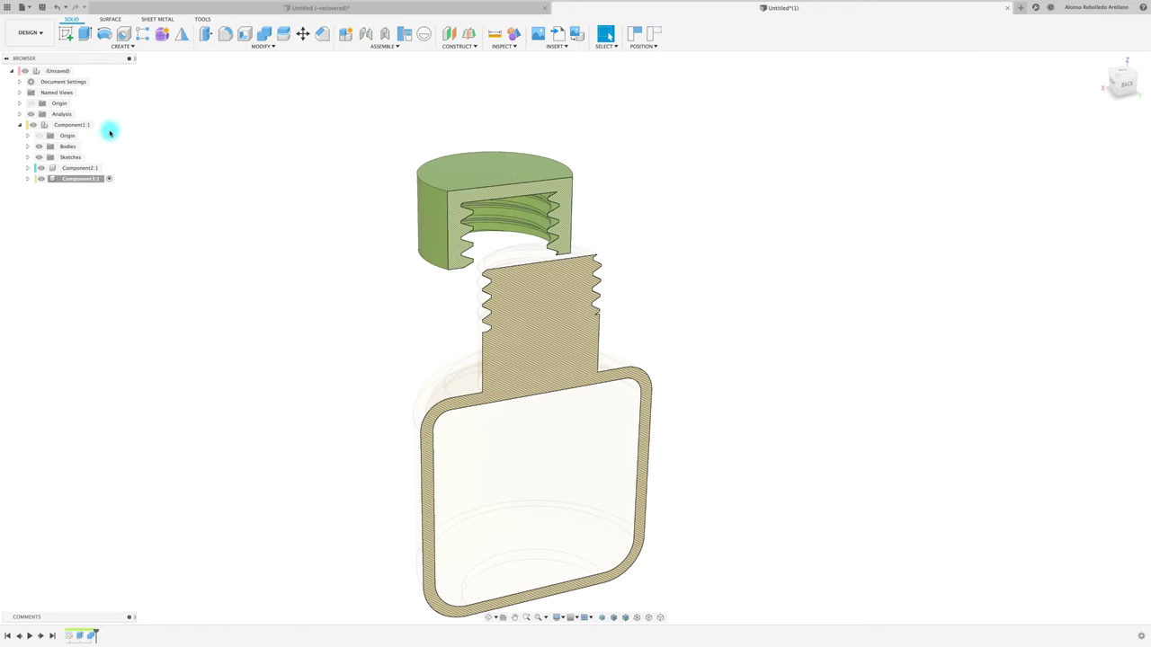
# Toggle the section analysis and orbit and zoom to inspect the threaded cap on the neck
pyautogui.click(30, 114)
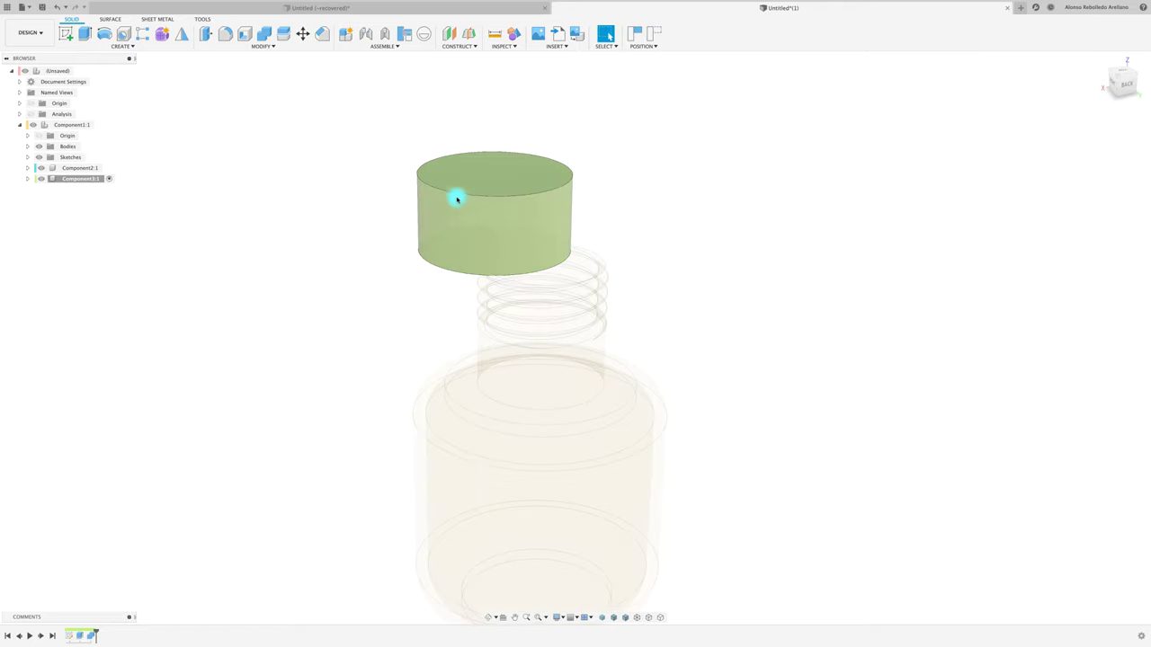
pyautogui.keyDown('shift'); pyautogui.moveTo(489, 234); pyautogui.dragTo(291, 184, button='middle'); pyautogui.keyUp('shift')
pyautogui.scroll(3, 488, 234)
pyautogui.scroll(2, 489, 234)
pyautogui.scroll(-5, 488, 234)
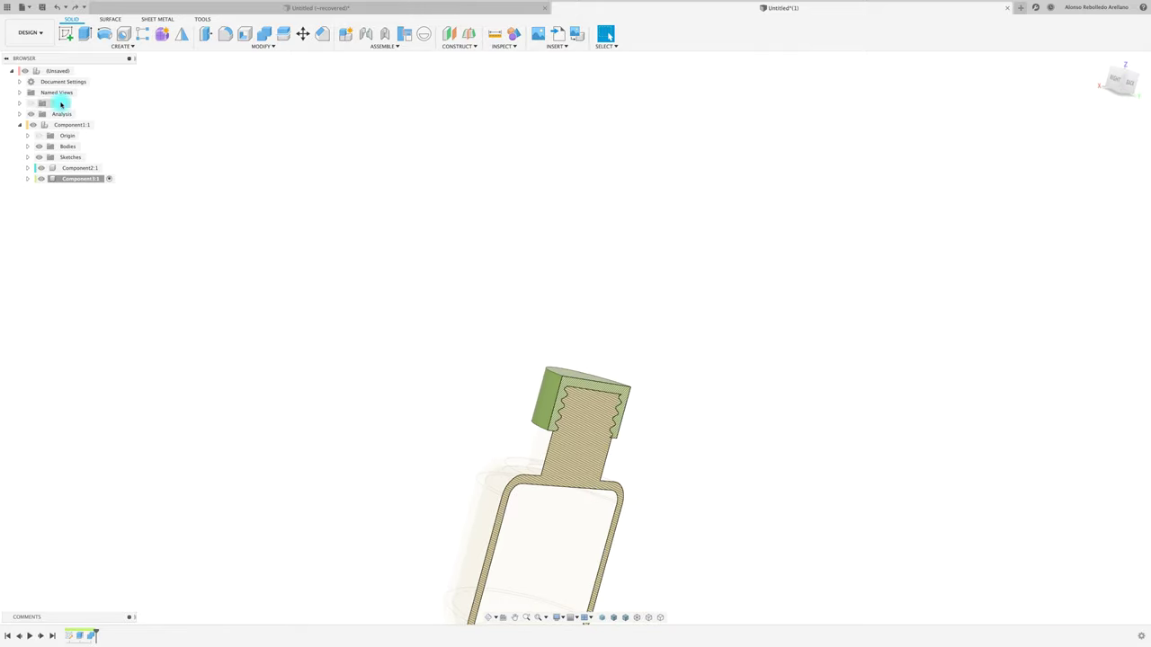
pyautogui.click(32, 114)
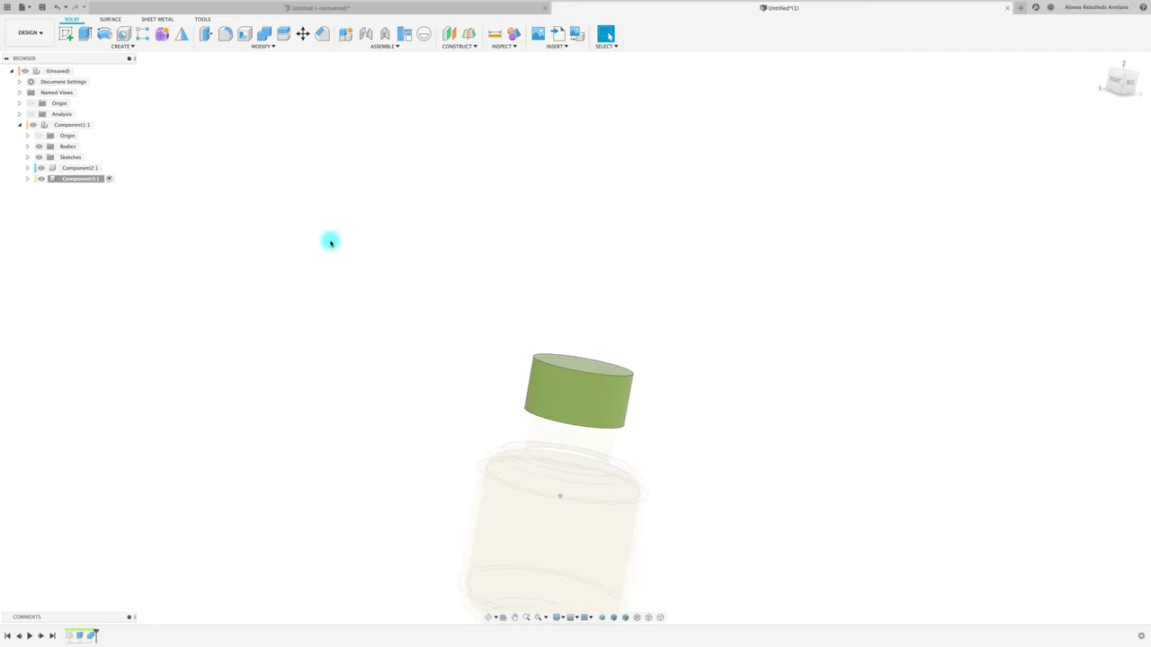
pyautogui.click(31, 114)
pyautogui.scroll(5, 619, 362)
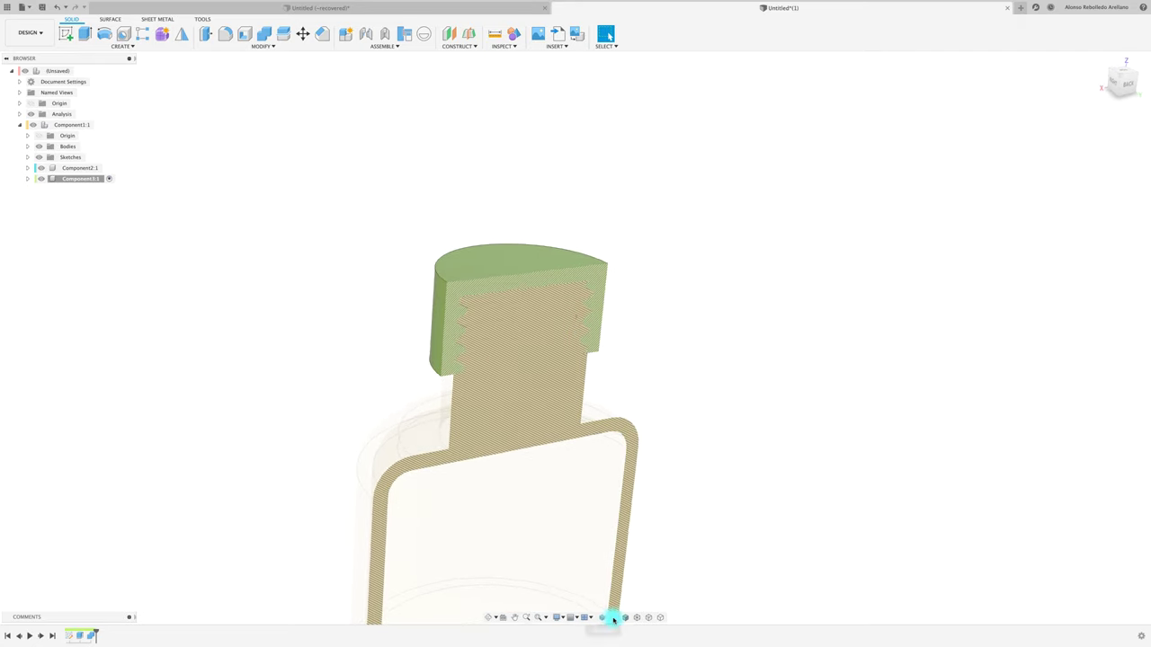
pyautogui.keyDown('shift'); pyautogui.moveTo(624, 275); pyautogui.dragTo(680, 282, button='middle'); pyautogui.keyUp('shift')
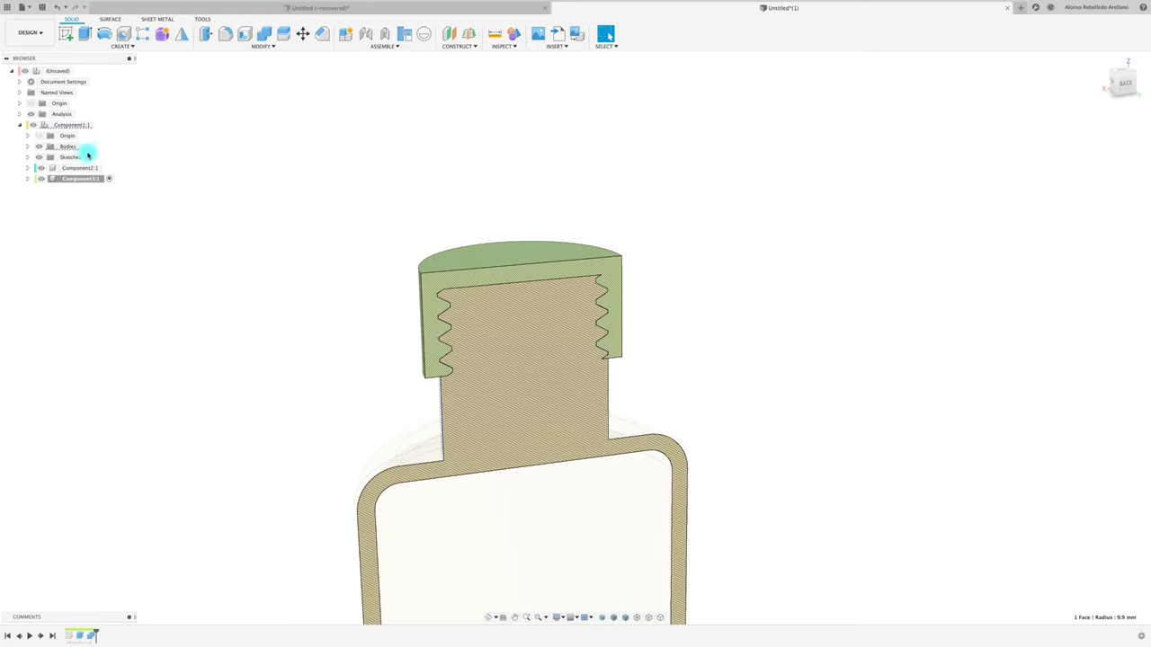
pyautogui.click(515, 260)
pyautogui.click(190, 187)
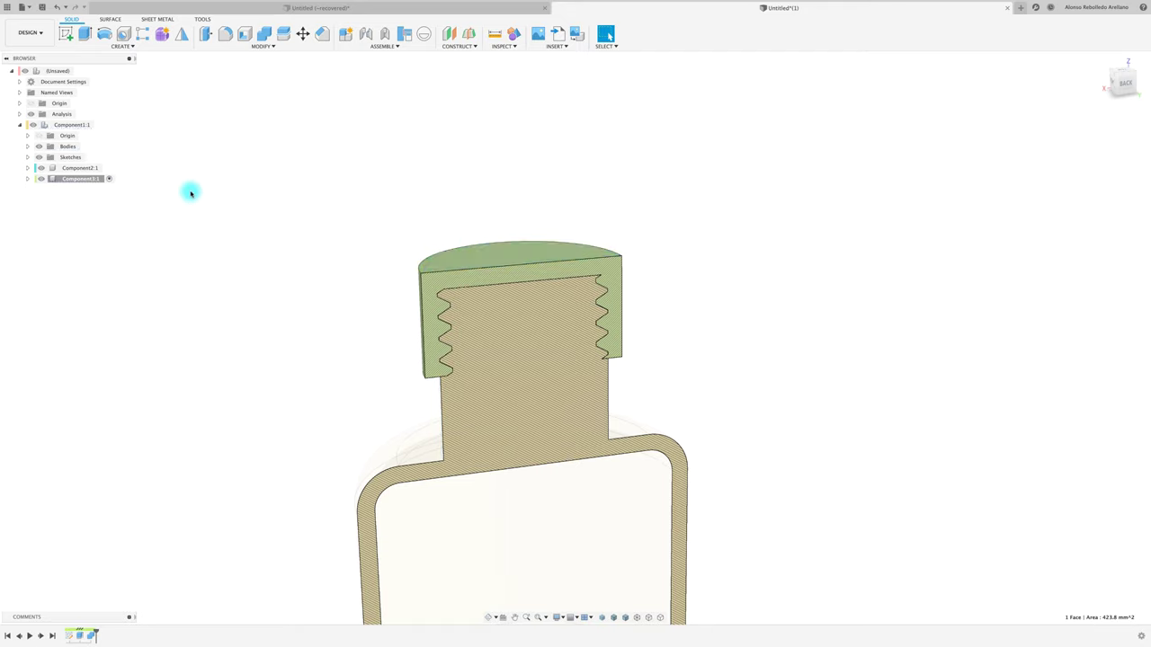
# Turn Body1 into its own component, Component4:1, with Create Components from Bodies
pyautogui.click(27, 147)
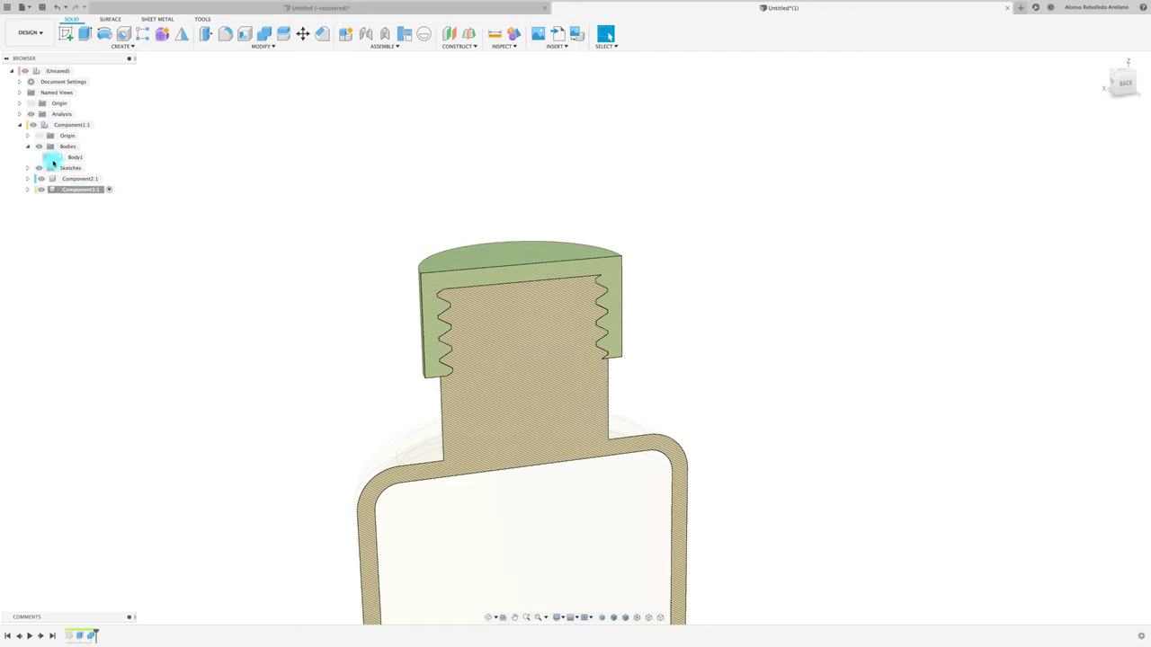
pyautogui.rightClick(77, 158)
pyautogui.click(113, 187)
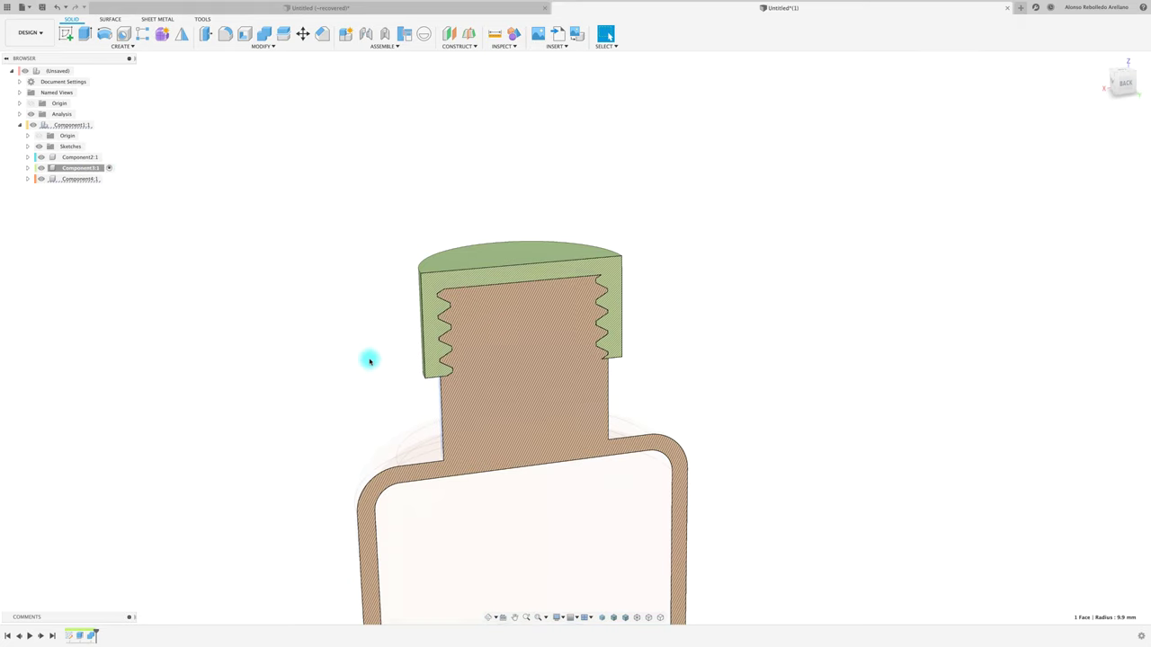
# Toggle the cap component Component3:1 off and back on and bring up its context menu
pyautogui.click(455, 264)
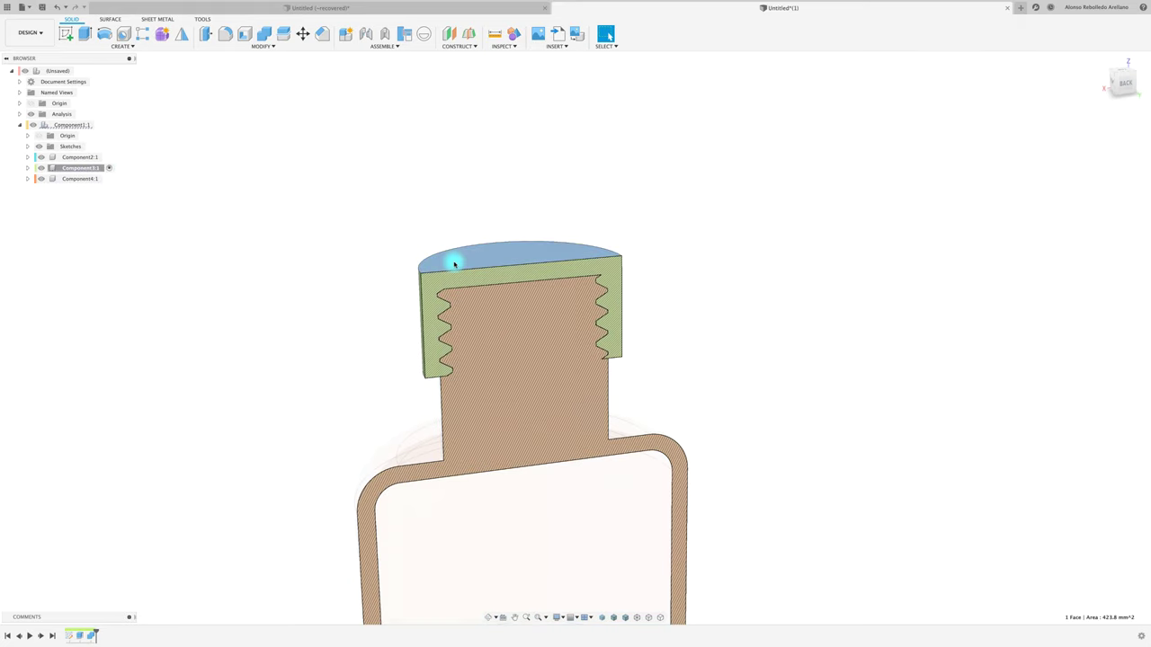
pyautogui.click(76, 125)
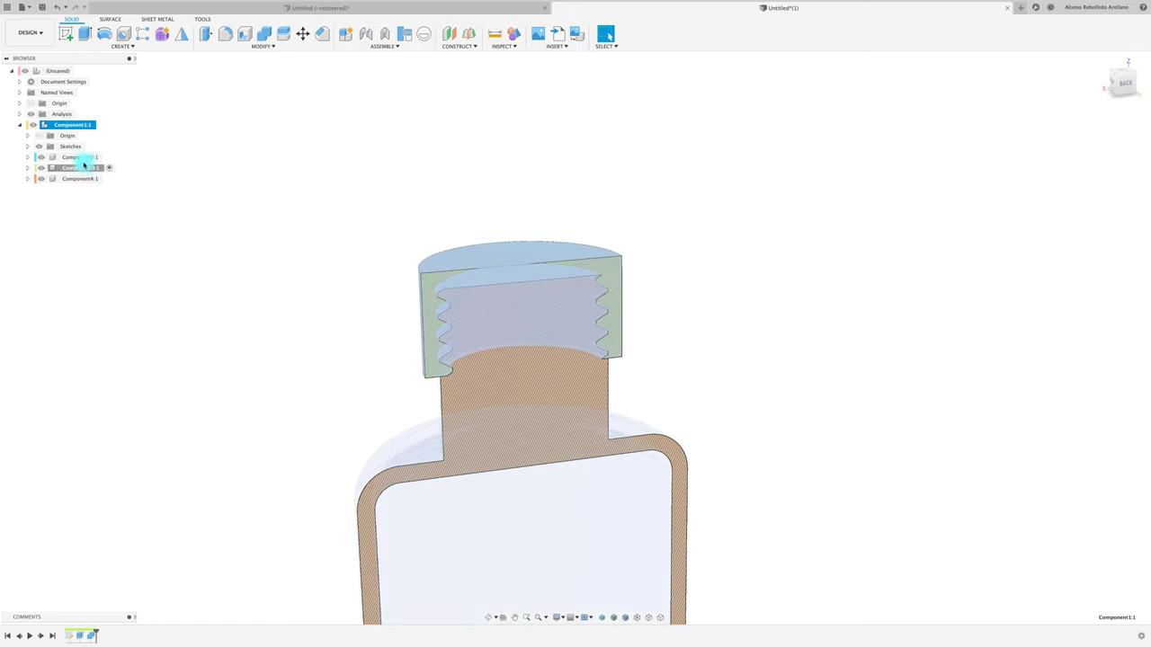
pyautogui.click(41, 168)
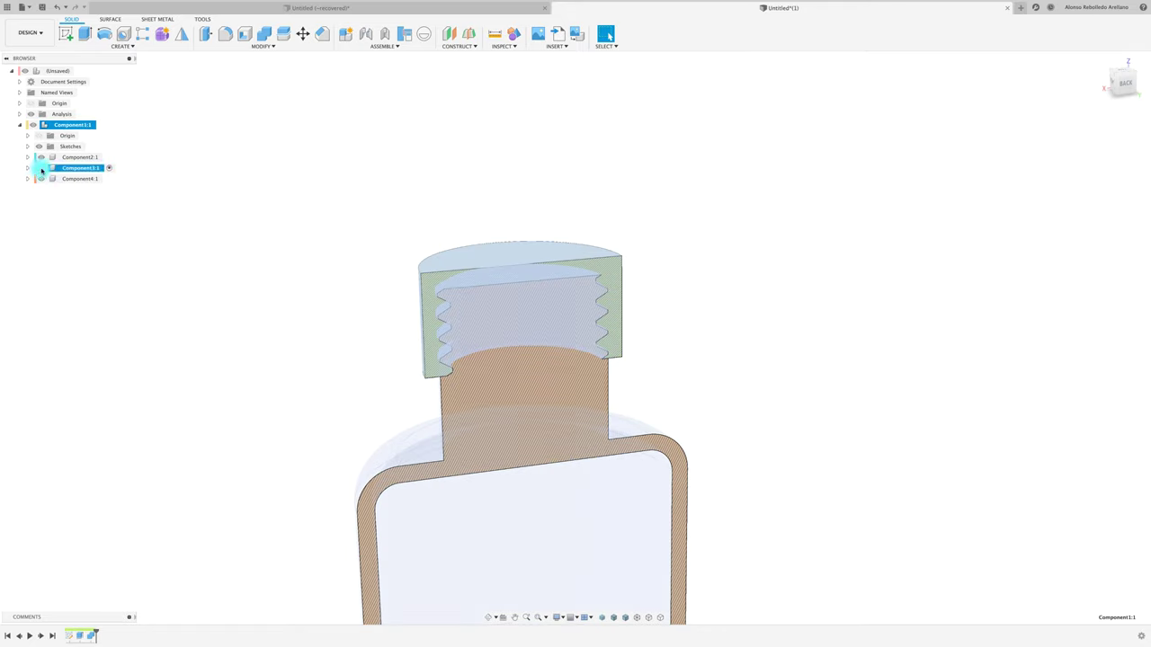
pyautogui.click(260, 220)
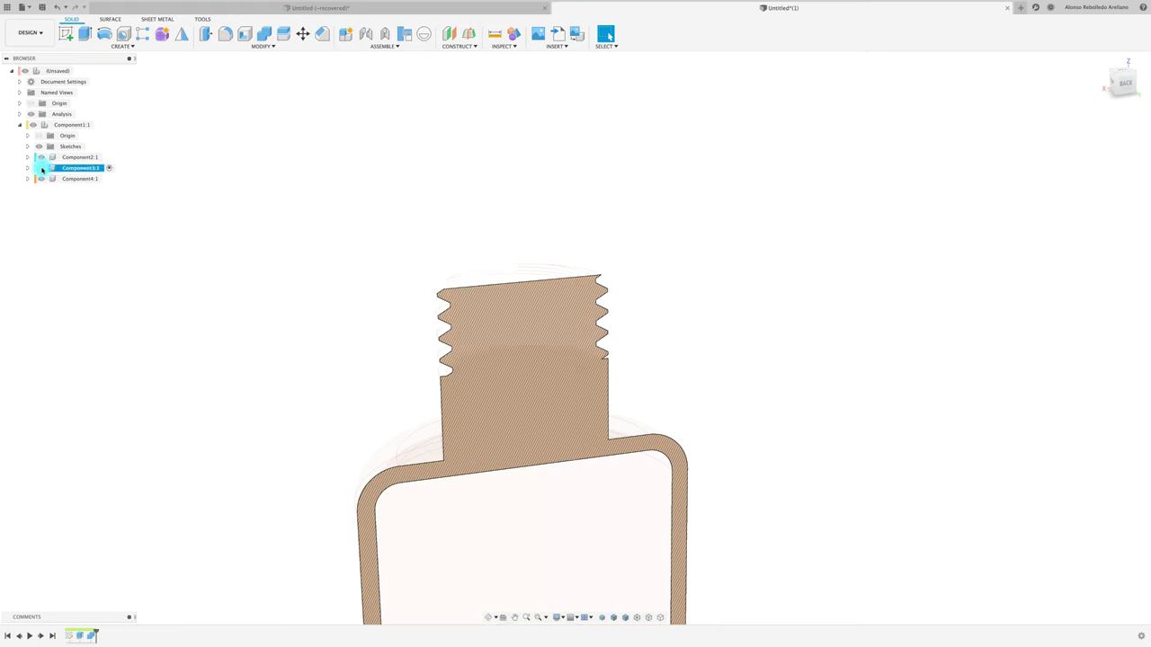
pyautogui.click(40, 168)
pyautogui.rightClick(83, 168)
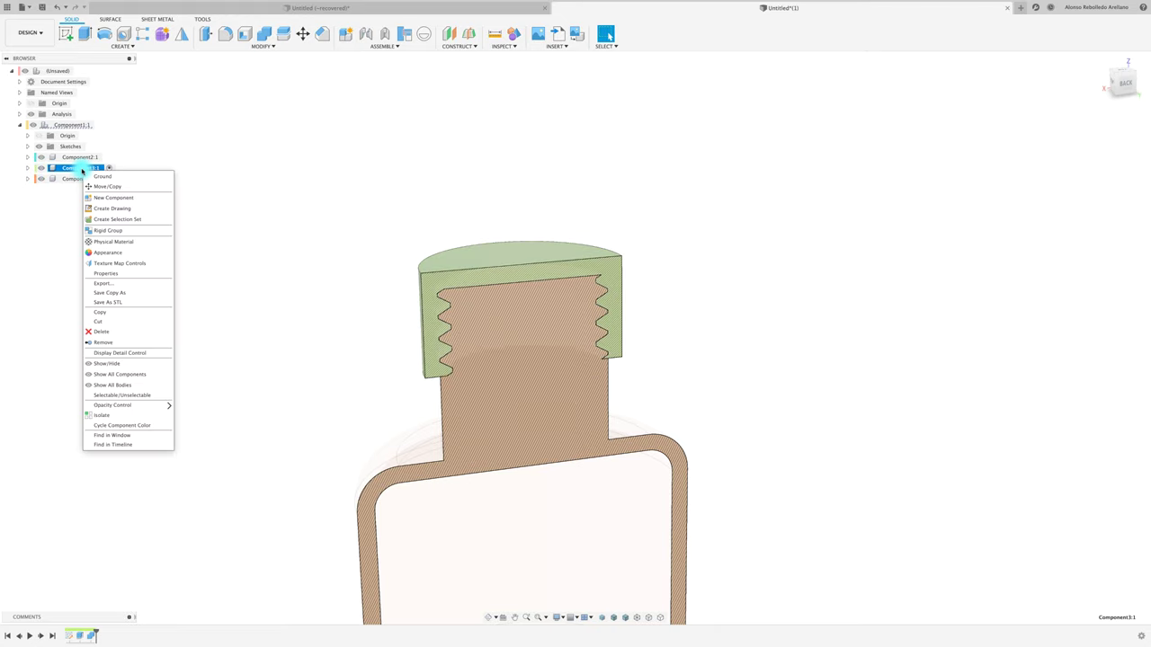
# Isolate the cap and offset its helical thread face by -0.1 mm
pyautogui.click(143, 416)
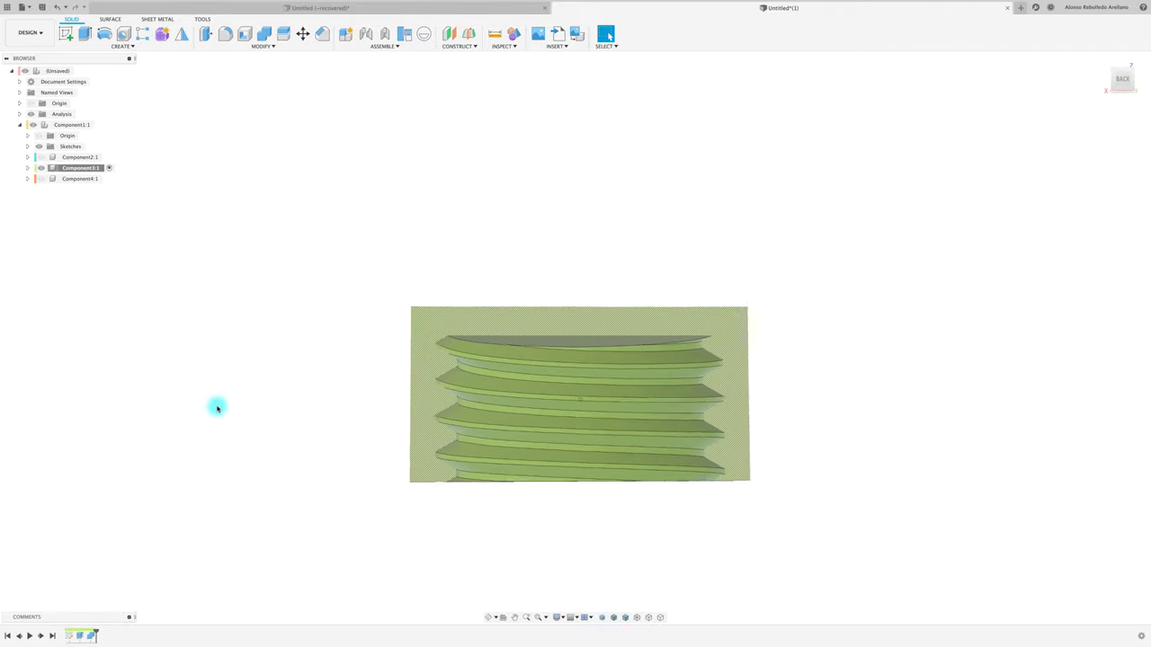
pyautogui.moveTo(336, 146)
pyautogui.keyDown('shift'); pyautogui.mouseDown(button='middle')
pyautogui.moveTo(320, 126)
pyautogui.moveTo(357, 314)
pyautogui.moveTo(417, 414)
pyautogui.mouseUp(button='middle'); pyautogui.keyUp('shift')
pyautogui.click(390, 410)
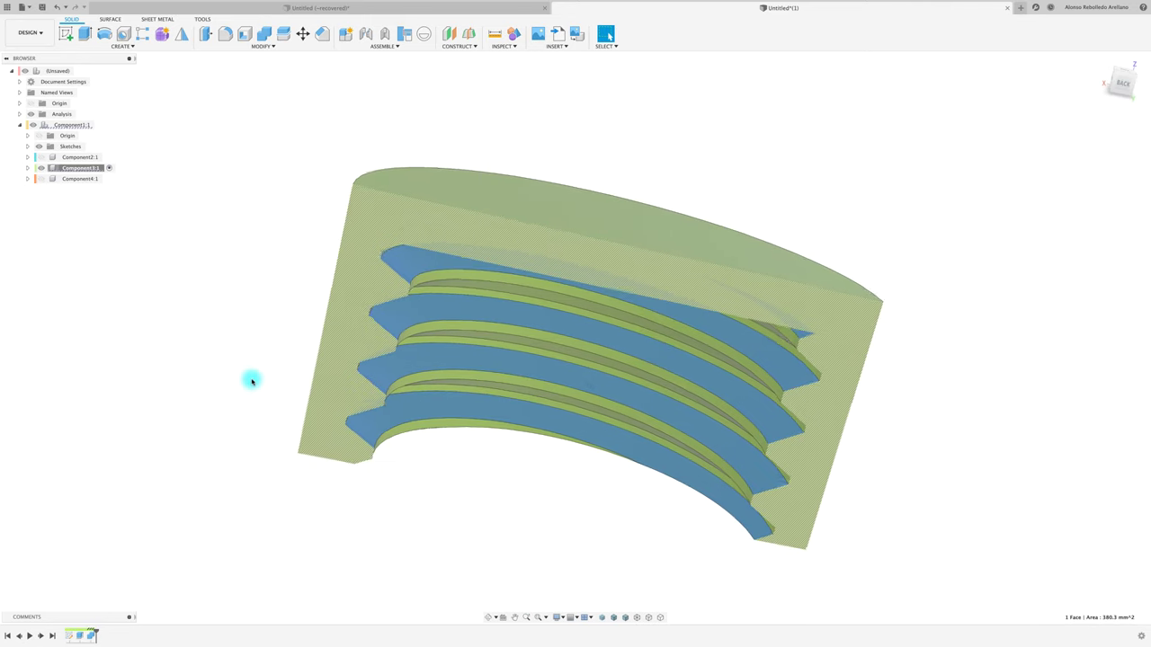
pyautogui.click(206, 35)
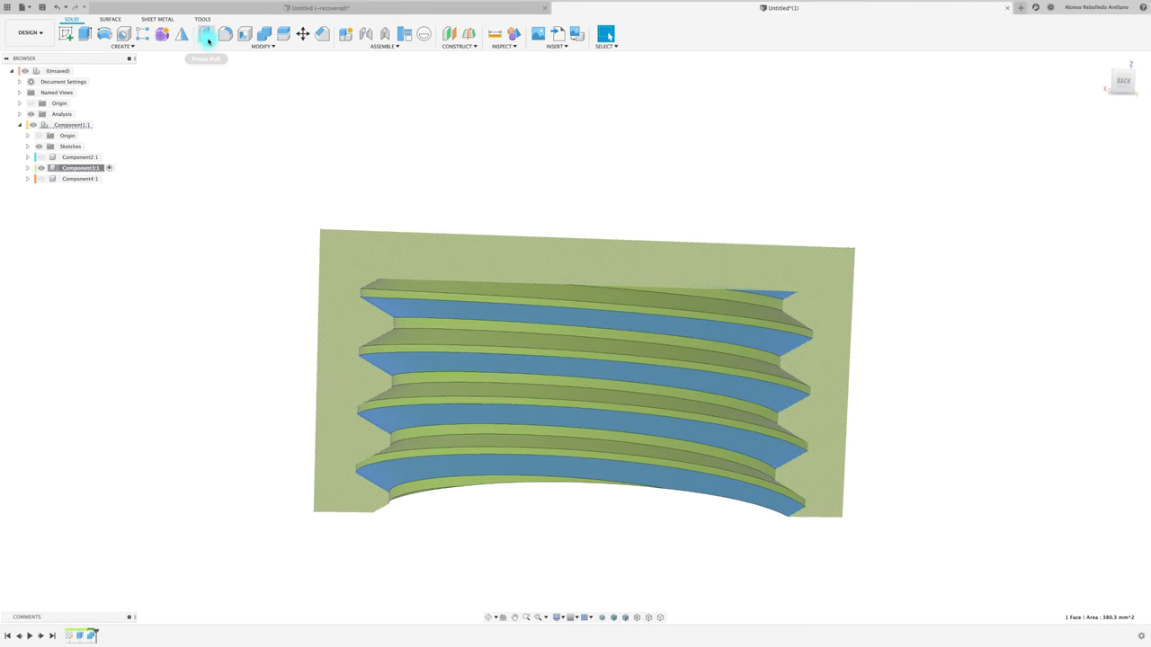
pyautogui.click(794, 184)
pyautogui.write('-0.1')
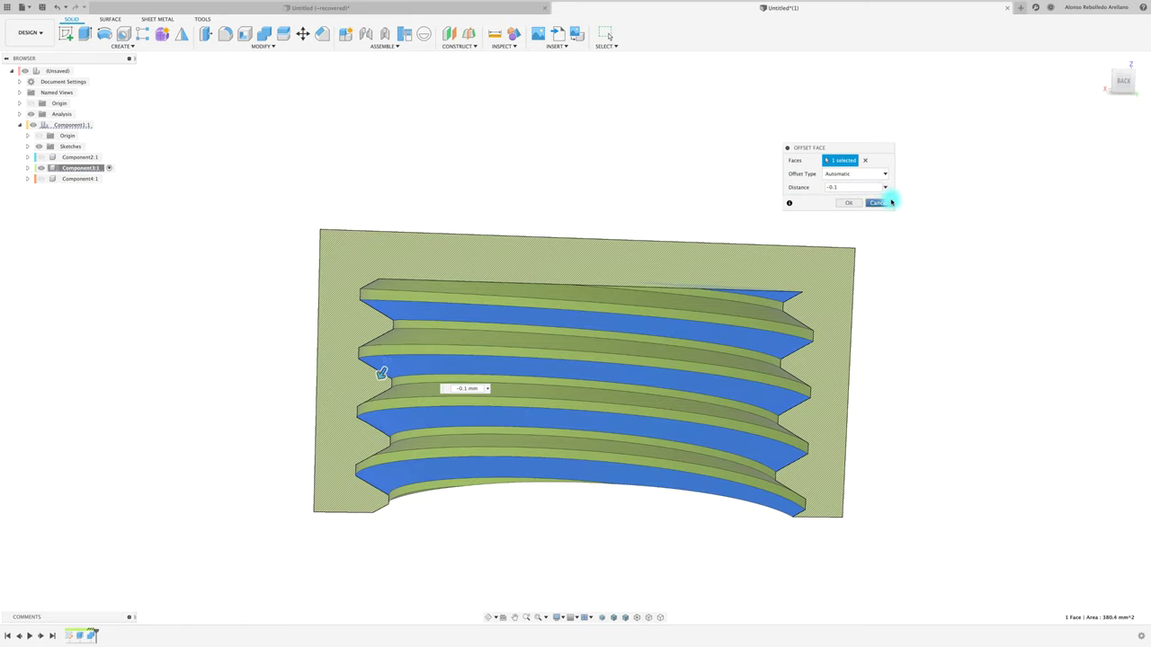
pyautogui.click(845, 203)
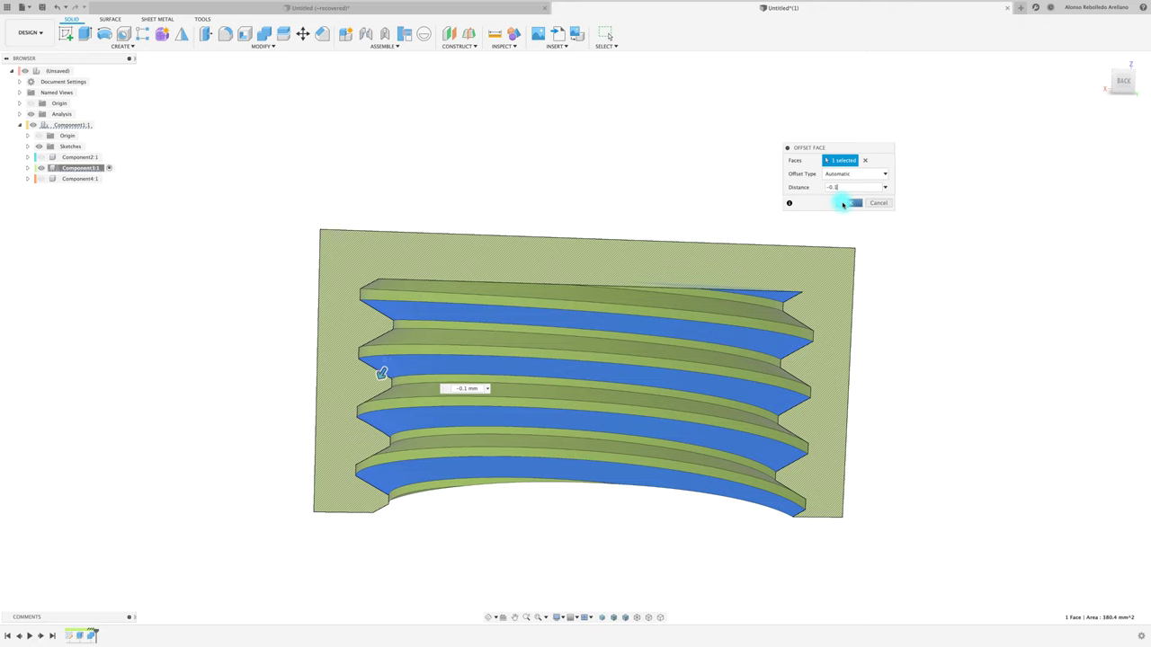
# Offset another helical thread face inside the cap by -0.1 mm
pyautogui.click(206, 33)
pyautogui.click(404, 345)
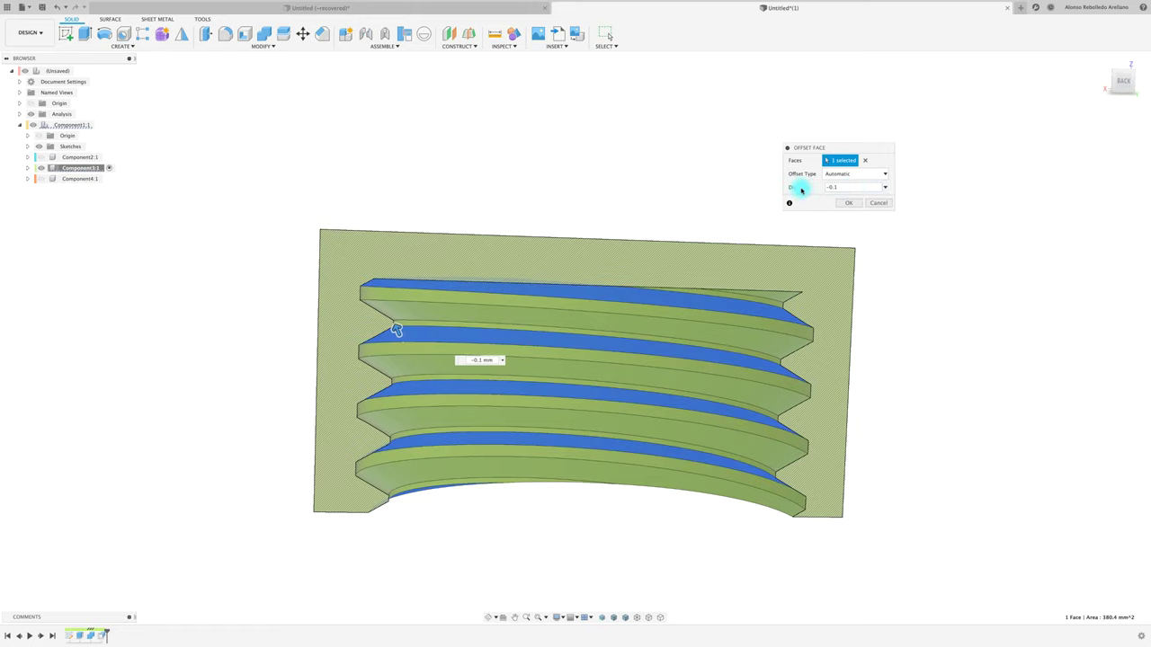
pyautogui.click(852, 206)
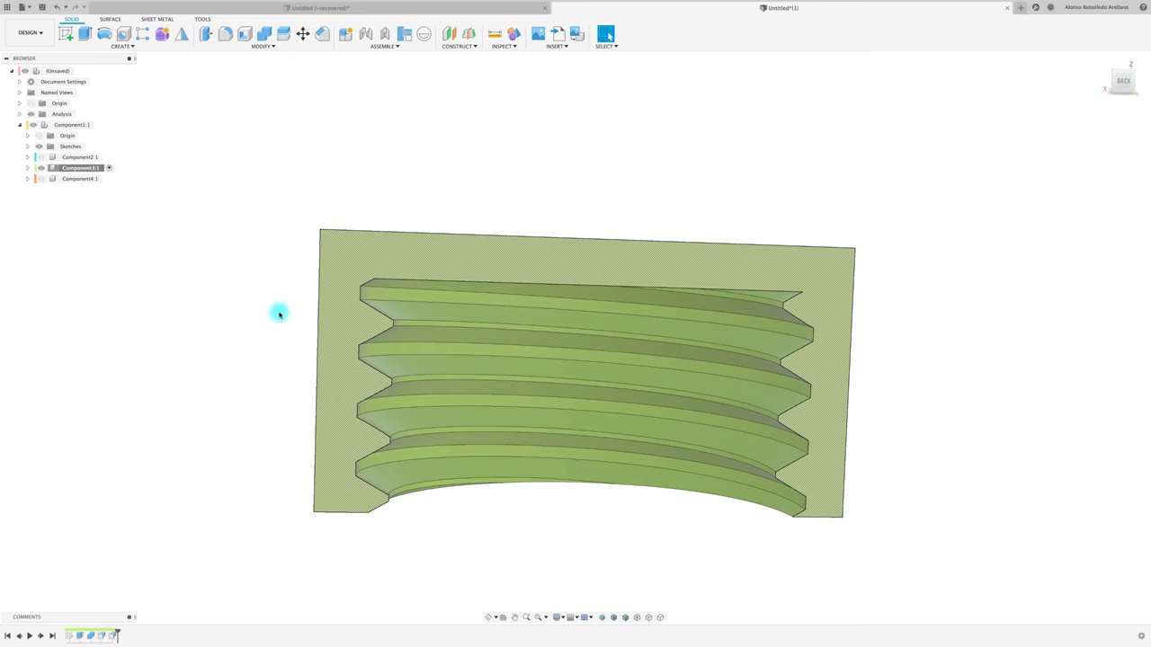
pyautogui.scroll(1, 279, 315)
pyautogui.scroll(4, 278, 314)
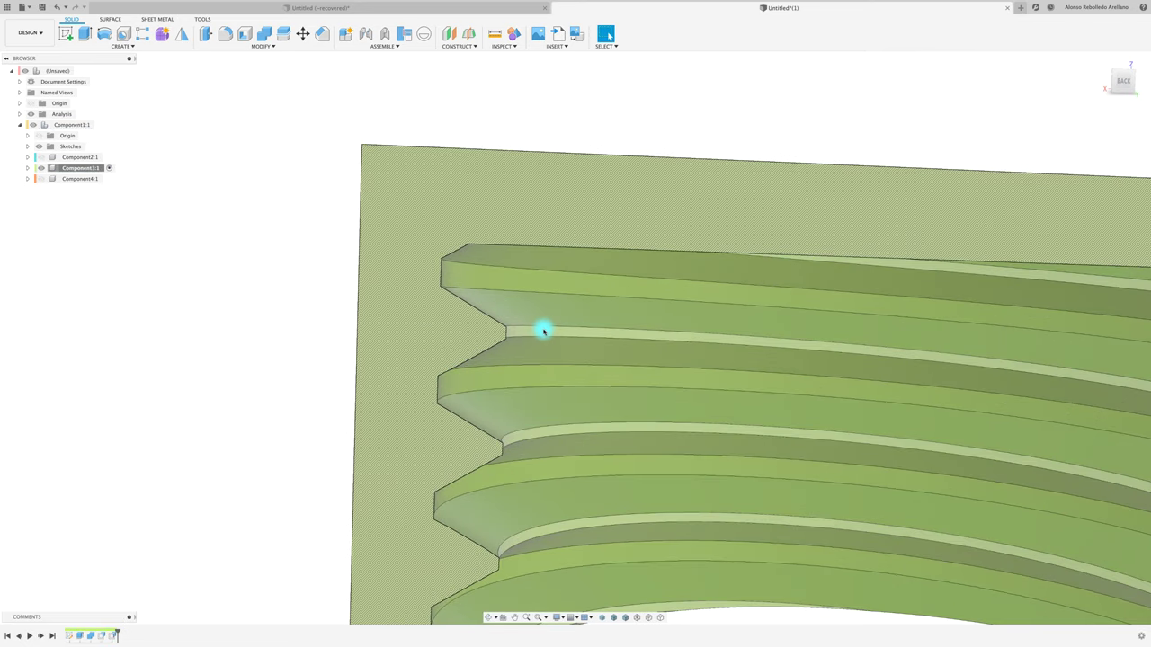
# Pull the thread's narrow tip face in by 0.1 mm and show the bottle again
pyautogui.click(206, 35)
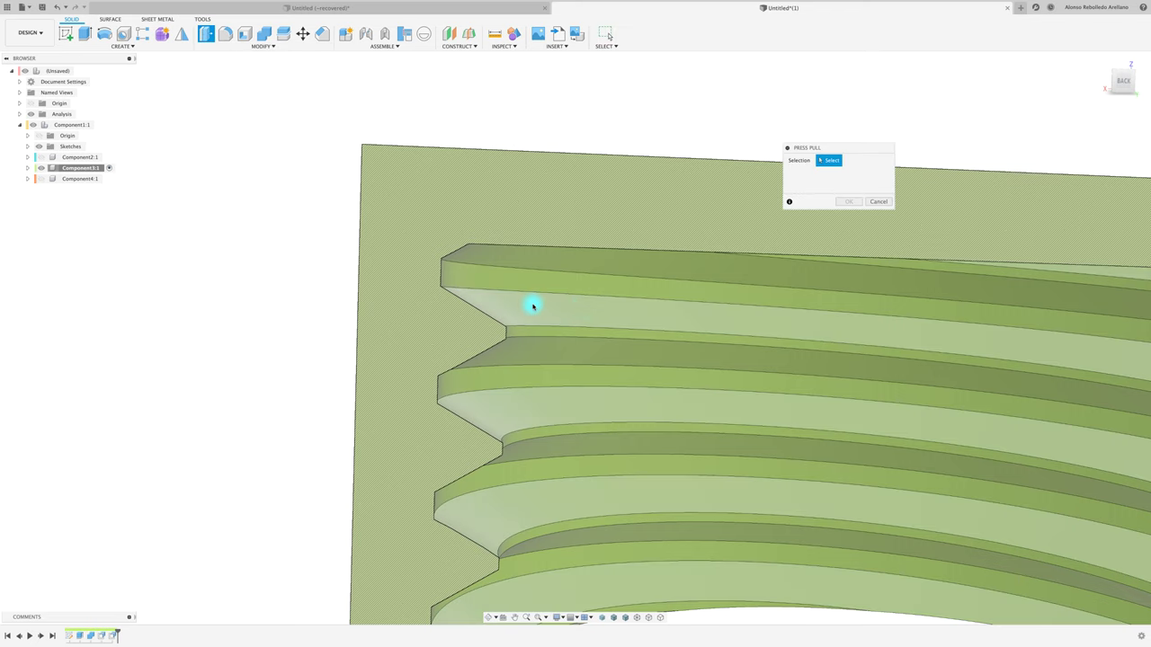
pyautogui.click(534, 333)
pyautogui.moveTo(537, 333); pyautogui.dragTo(518, 332)
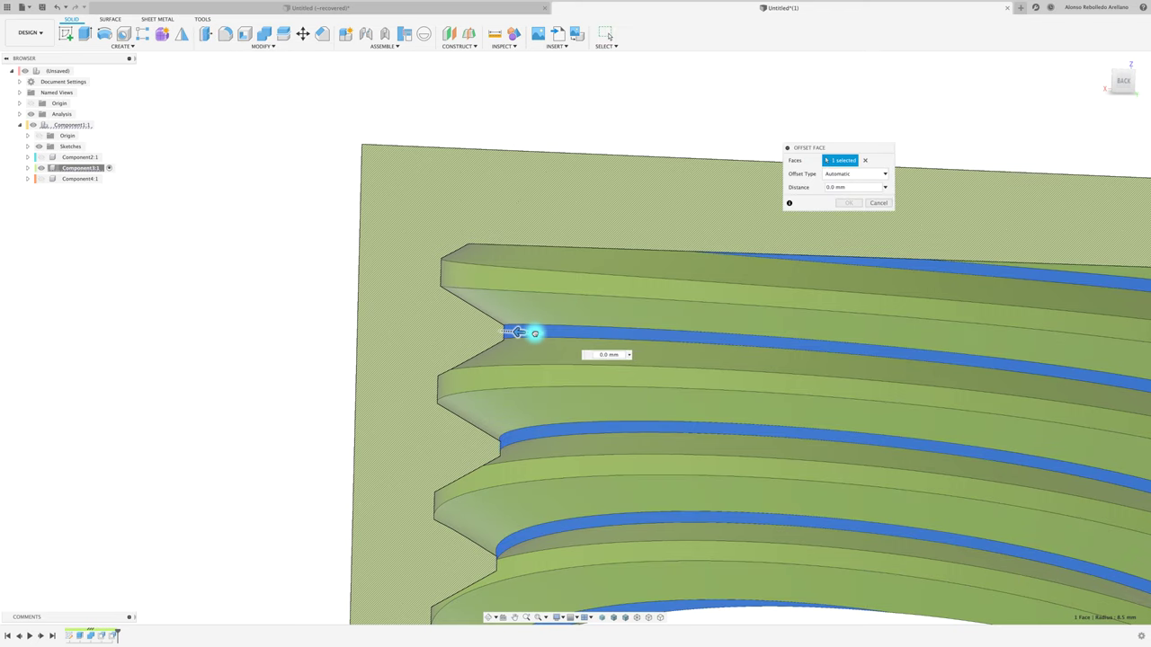
pyautogui.click(847, 202)
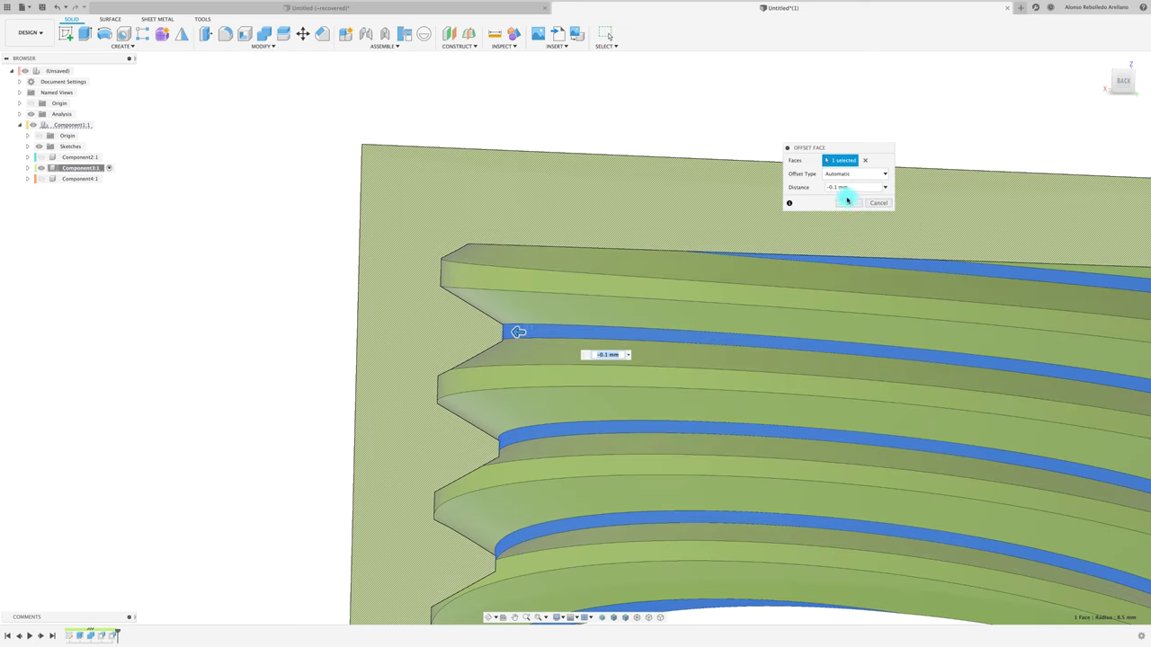
pyautogui.scroll(-5, 372, 267)
pyautogui.scroll(-3, 352, 273)
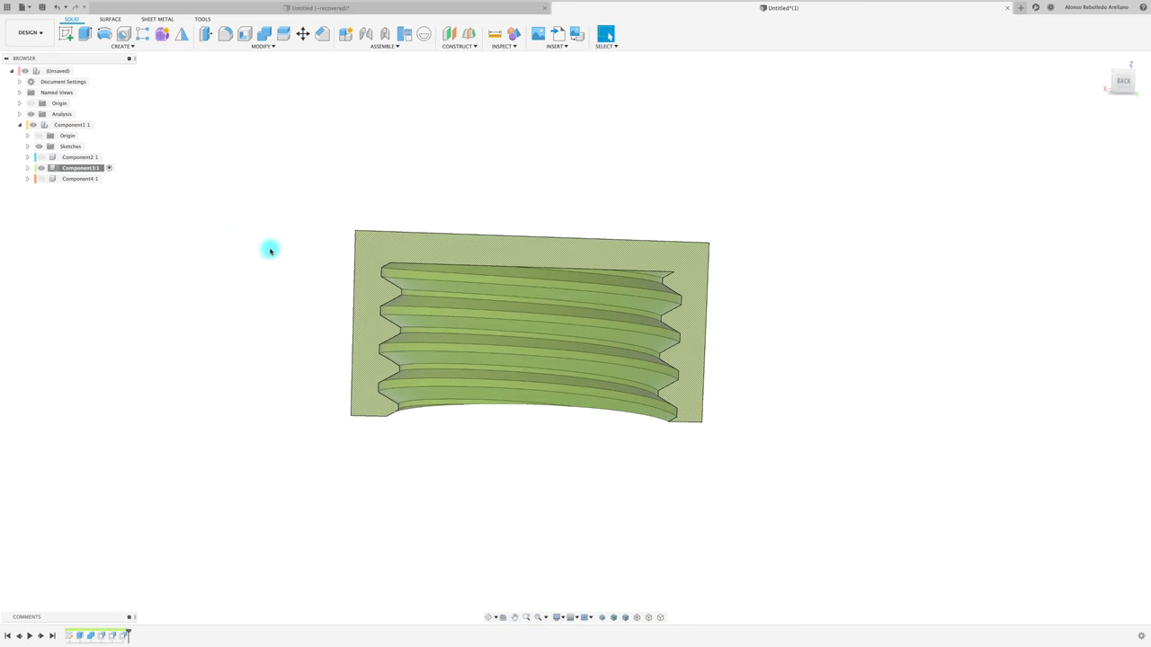
pyautogui.click(39, 179)
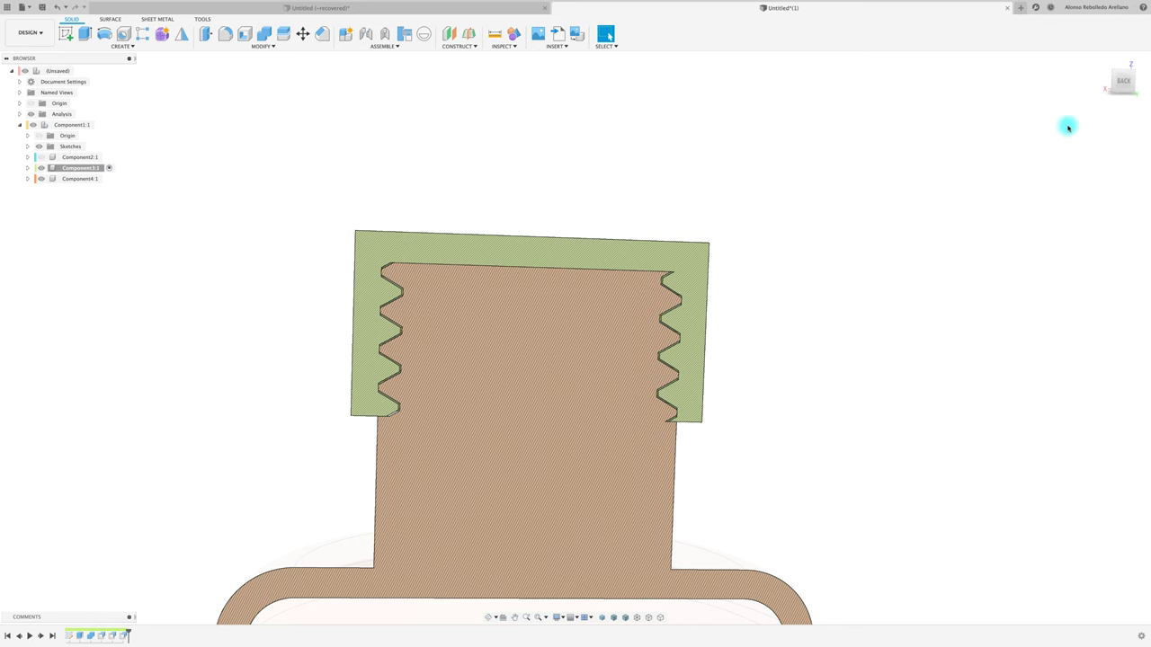
# Delete Component2:1 from the browser
pyautogui.scroll(5, 640, 382)
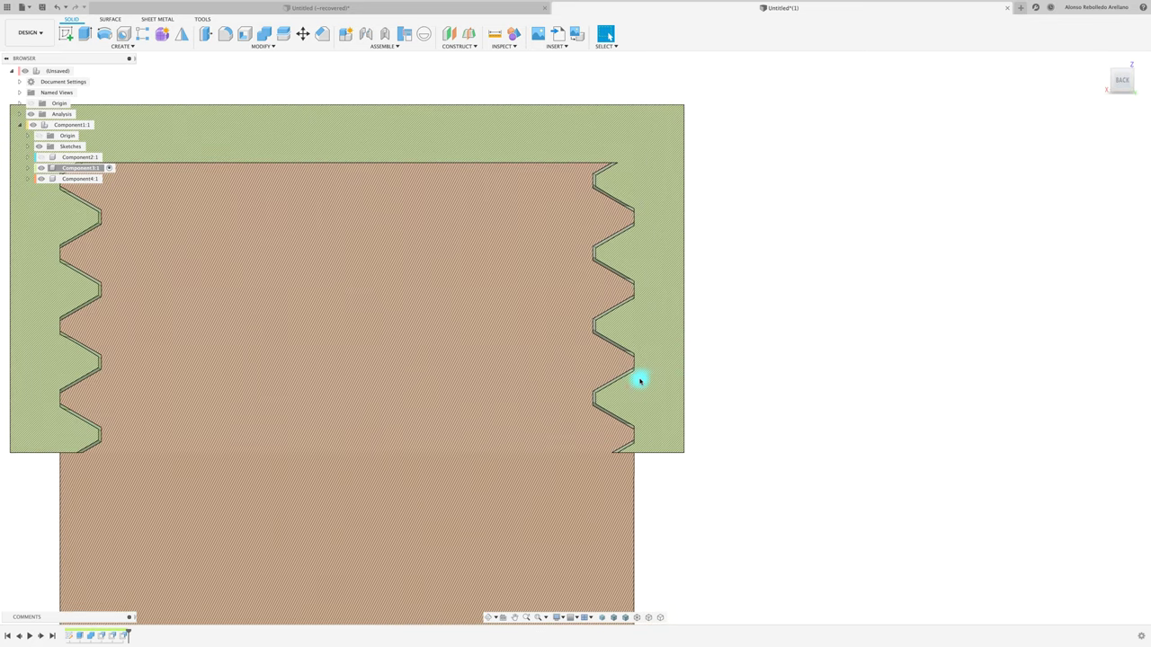
pyautogui.scroll(3, 640, 381)
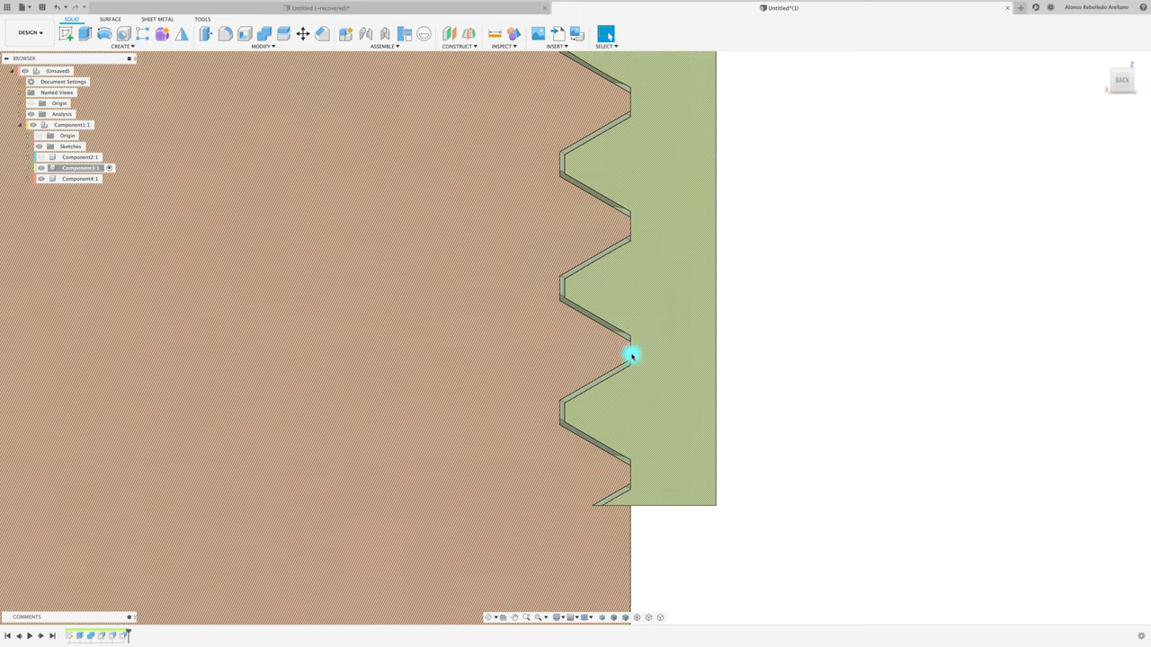
pyautogui.scroll(-5, 802, 375)
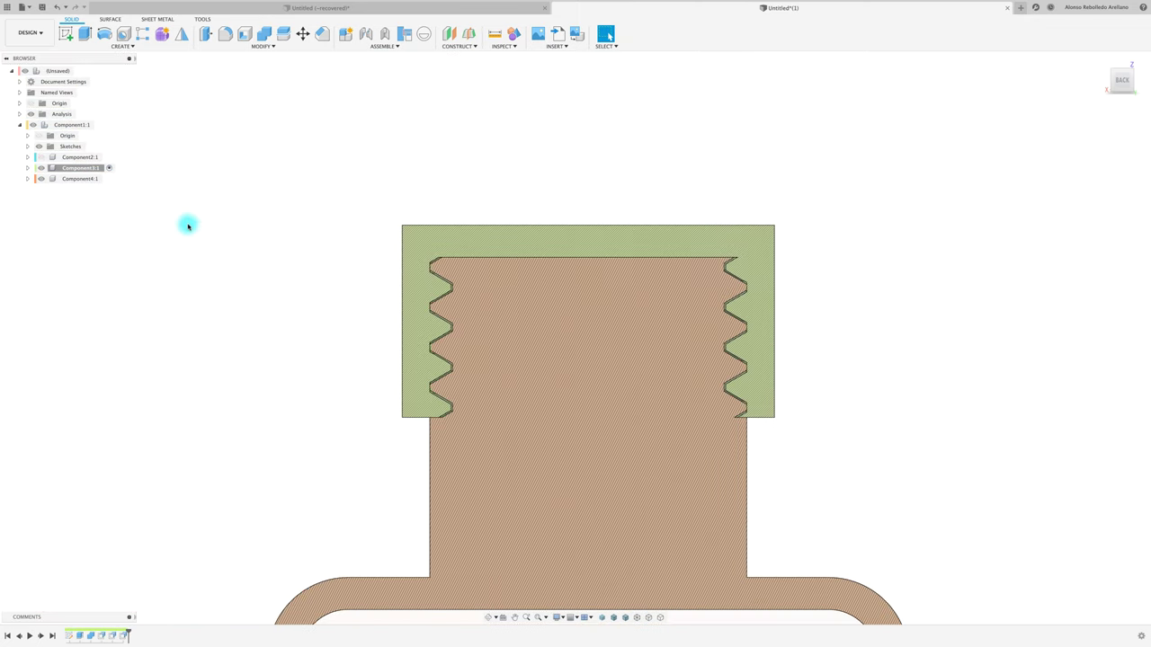
pyautogui.click(72, 157)
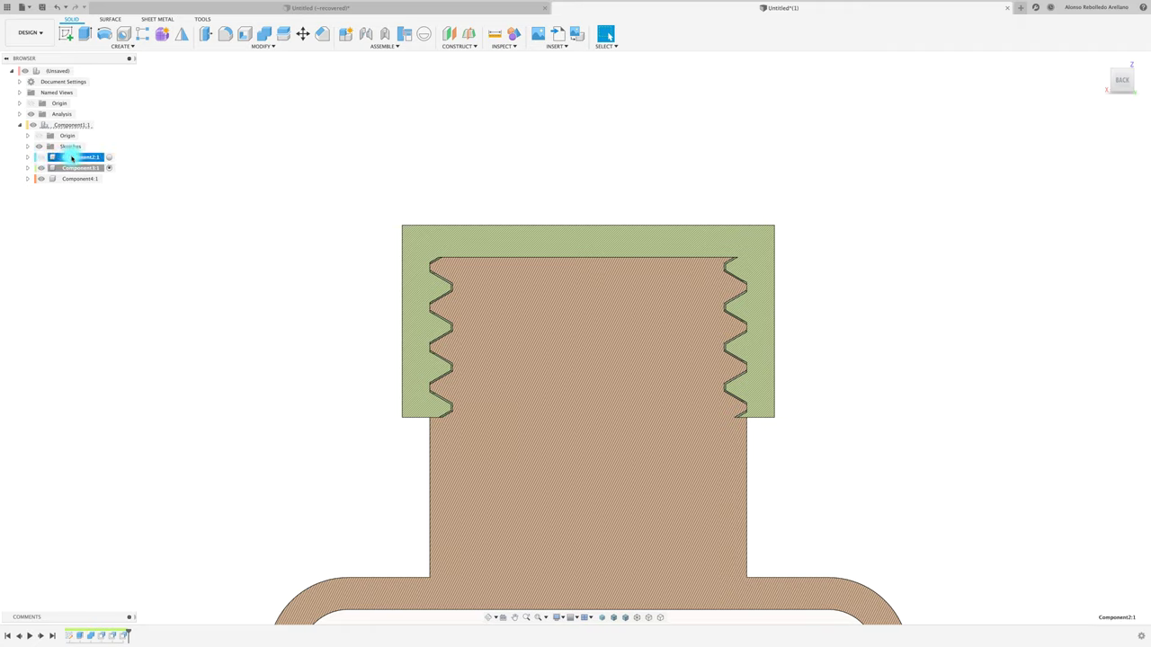
pyautogui.rightClick(72, 157)
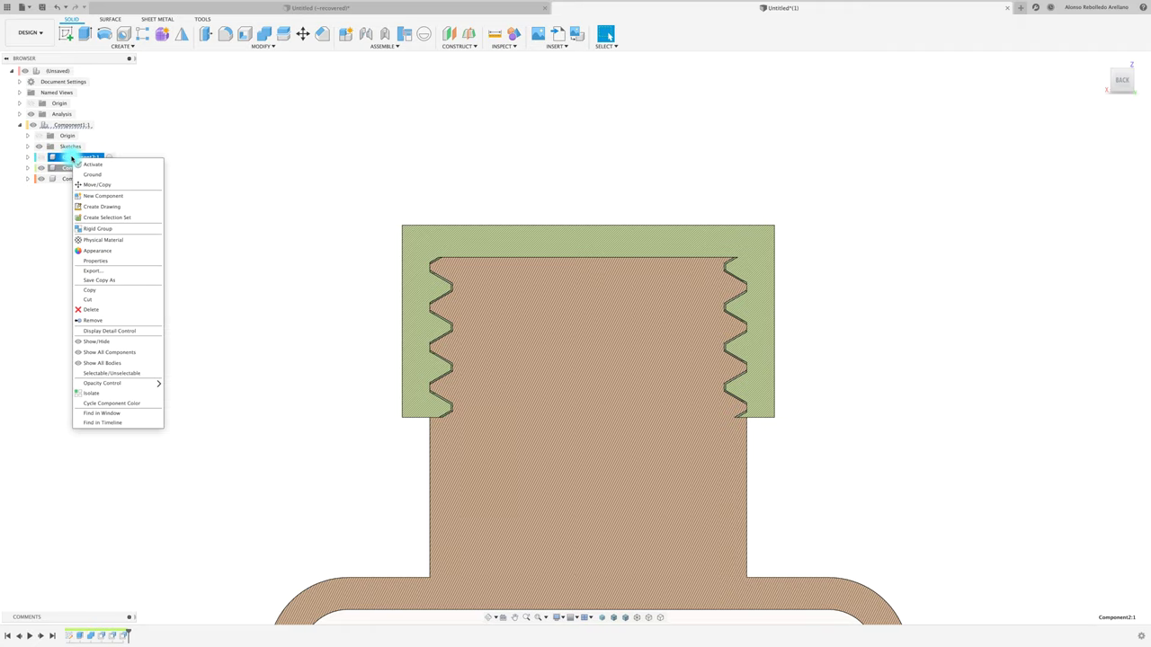
pyautogui.click(111, 319)
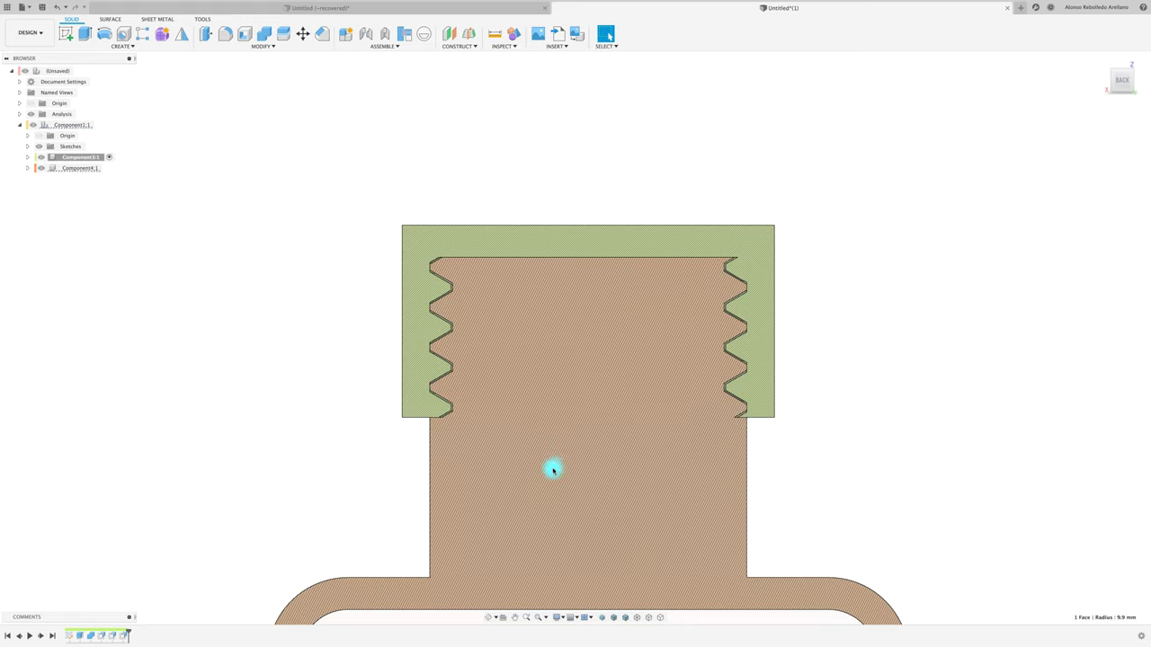
# Hide the cap component and orbit to view the bottle's threaded neck alone
pyautogui.click(74, 169)
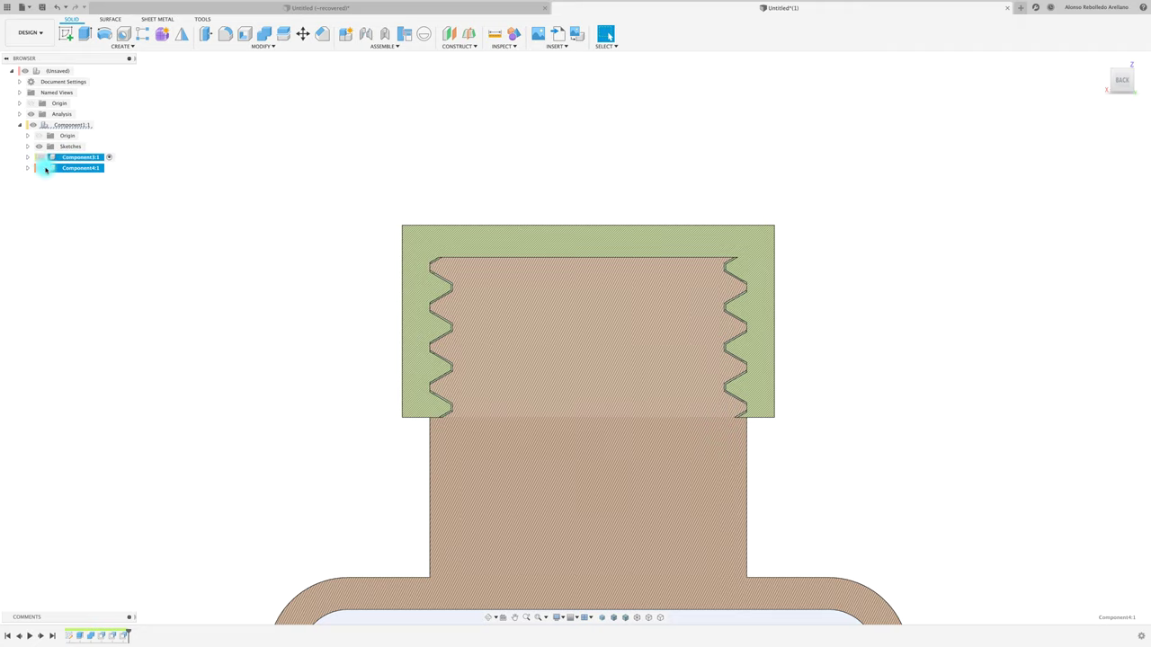
pyautogui.click(40, 168)
pyautogui.moveTo(375, 364)
pyautogui.keyDown('shift'); pyautogui.mouseDown(button='middle')
pyautogui.moveTo(383, 327)
pyautogui.moveTo(297, 289)
pyautogui.mouseUp(button='middle'); pyautogui.keyUp('shift')
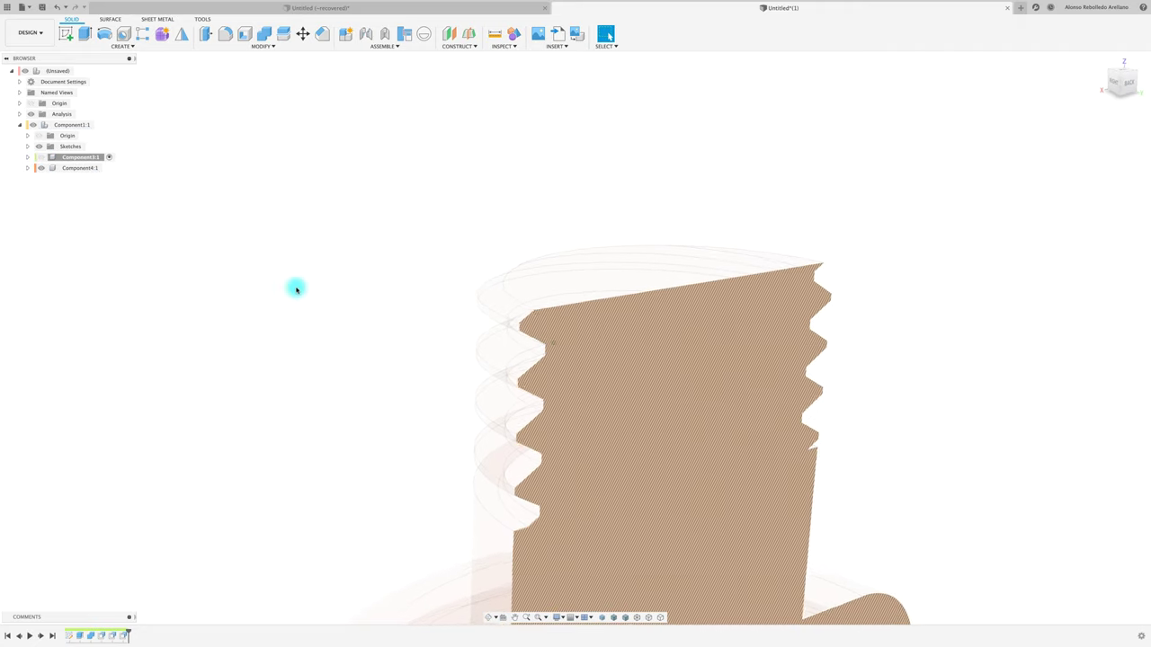
# Activate the bottle component and pull its neck thread face in by 0.1 mm
pyautogui.click(109, 168)
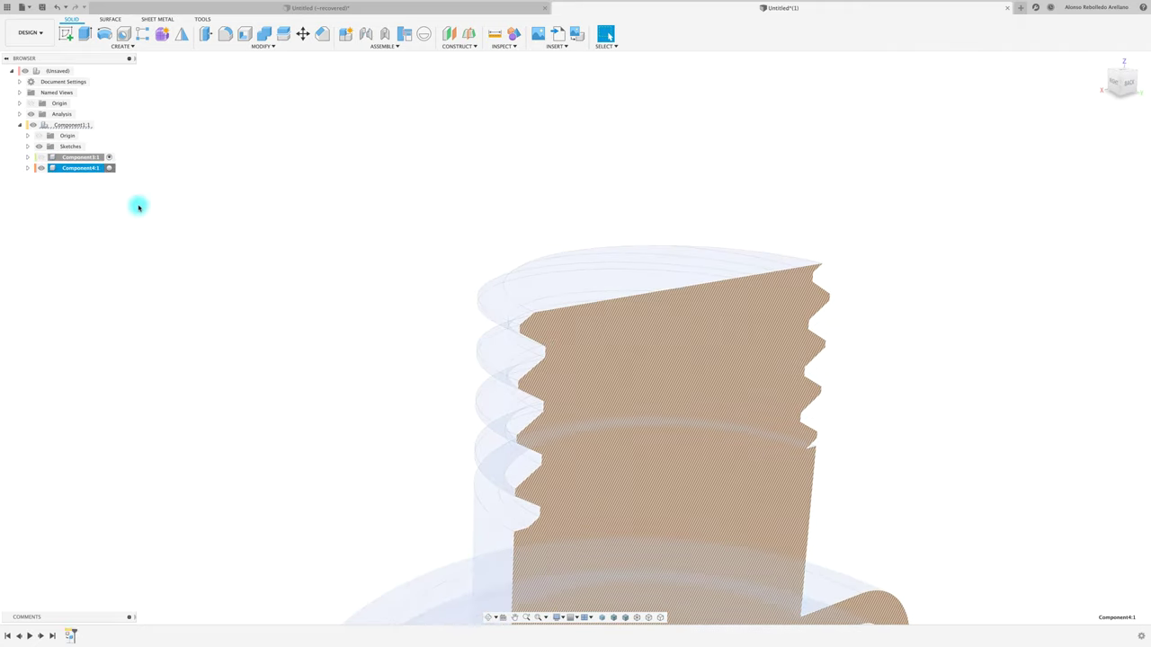
pyautogui.click(206, 33)
pyautogui.scroll(2, 509, 384)
pyautogui.click(494, 383)
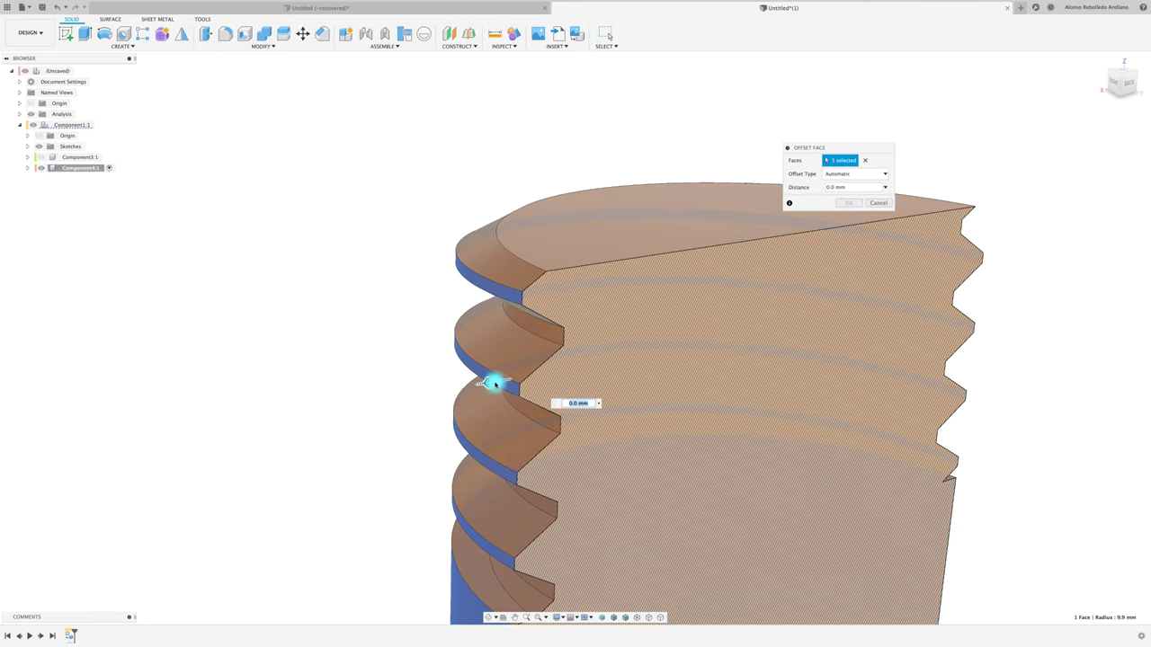
pyautogui.moveTo(490, 384); pyautogui.dragTo(495, 381)
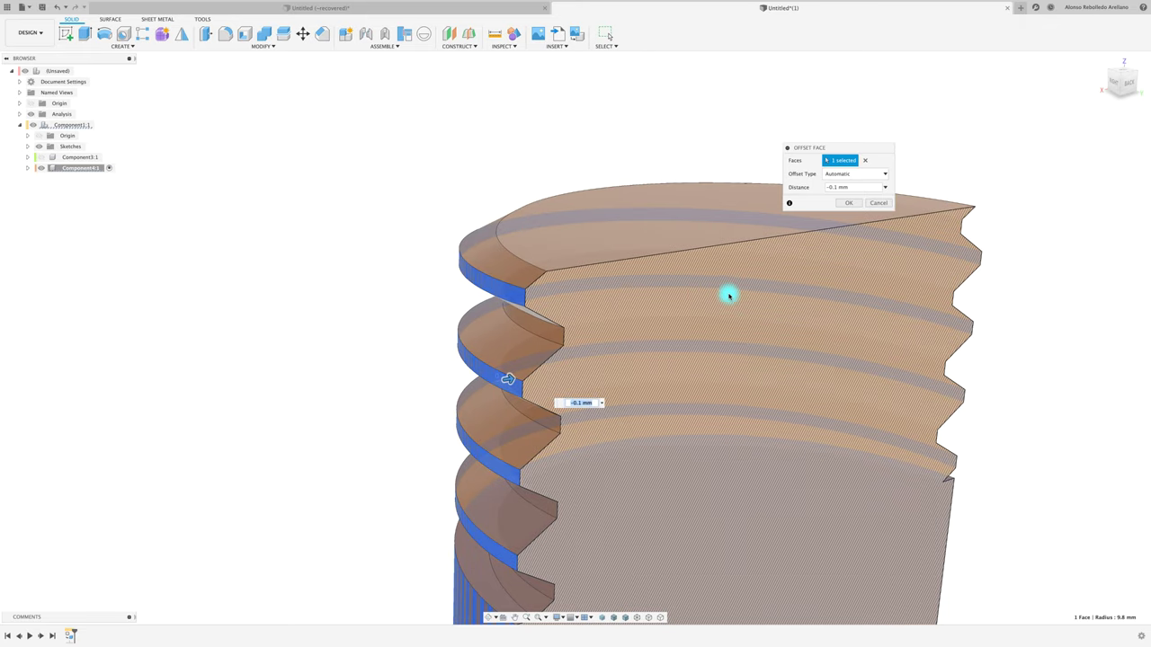
pyautogui.click(852, 206)
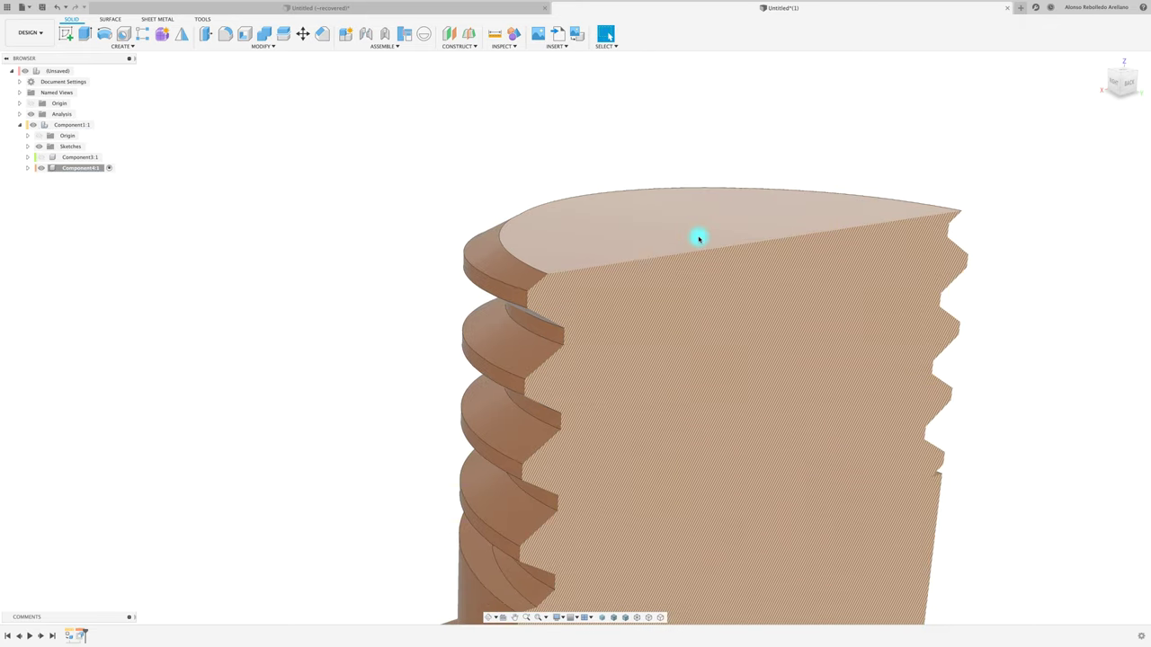
pyautogui.scroll(-5, 698, 236)
# Show the green cap and check the thread clearance in a face-on section view
pyautogui.click(40, 157)
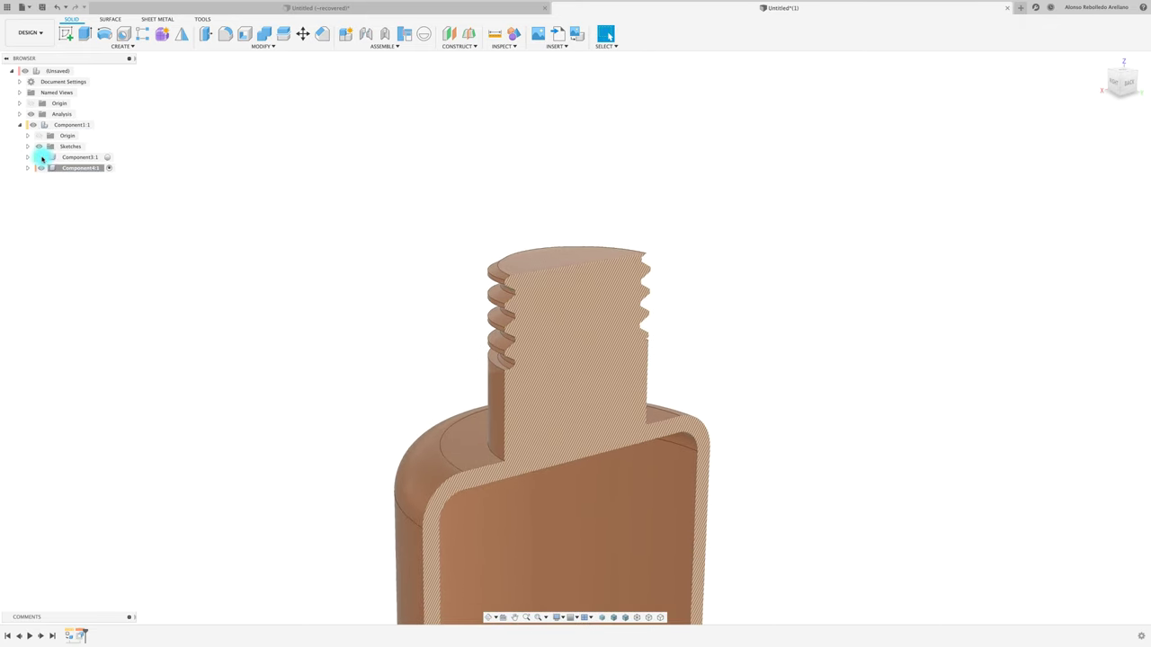
pyautogui.keyDown('shift'); pyautogui.moveTo(178, 228); pyautogui.dragTo(982, 193, button='middle'); pyautogui.keyUp('shift')
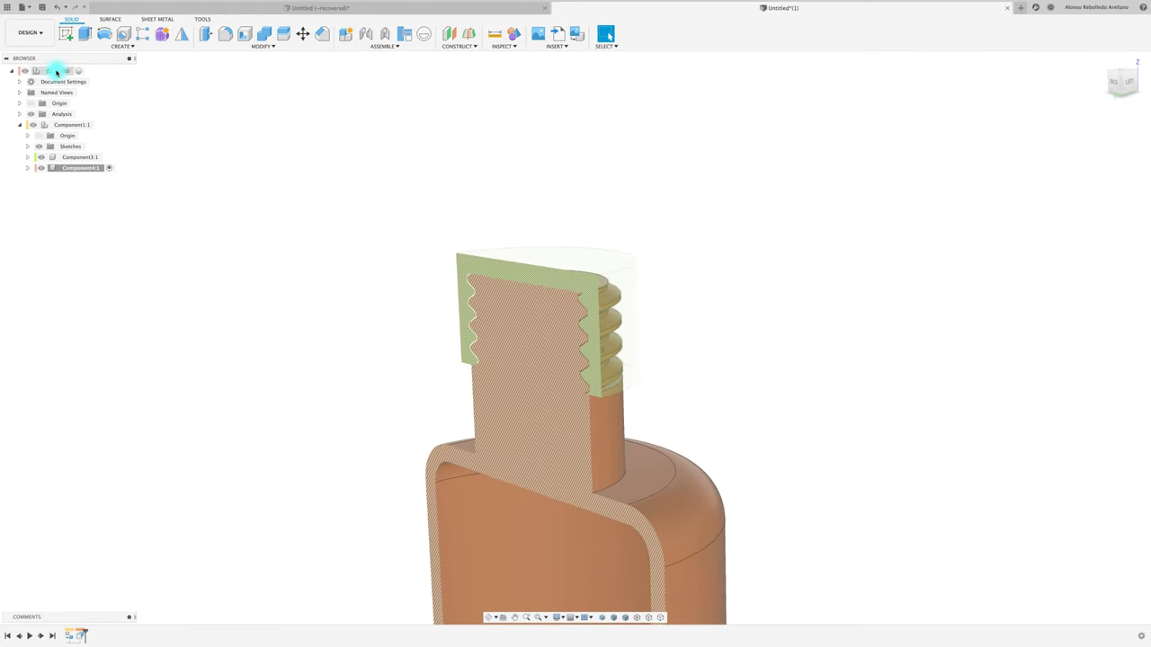
pyautogui.click(59, 71)
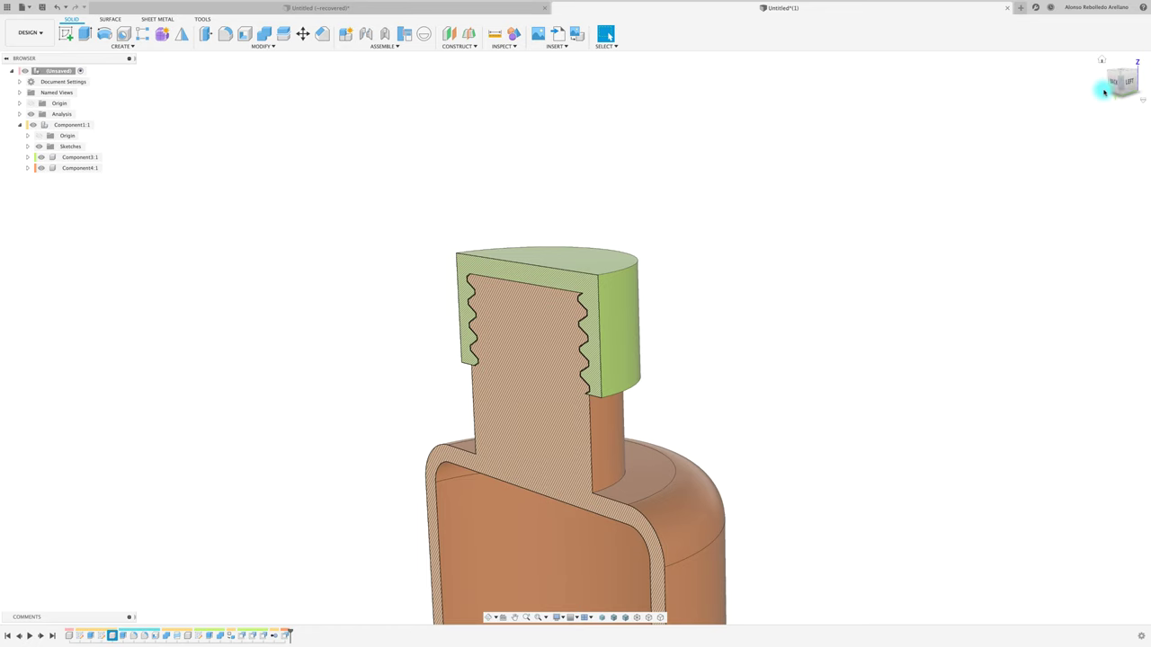
pyautogui.click(1116, 83)
pyautogui.scroll(5, 663, 362)
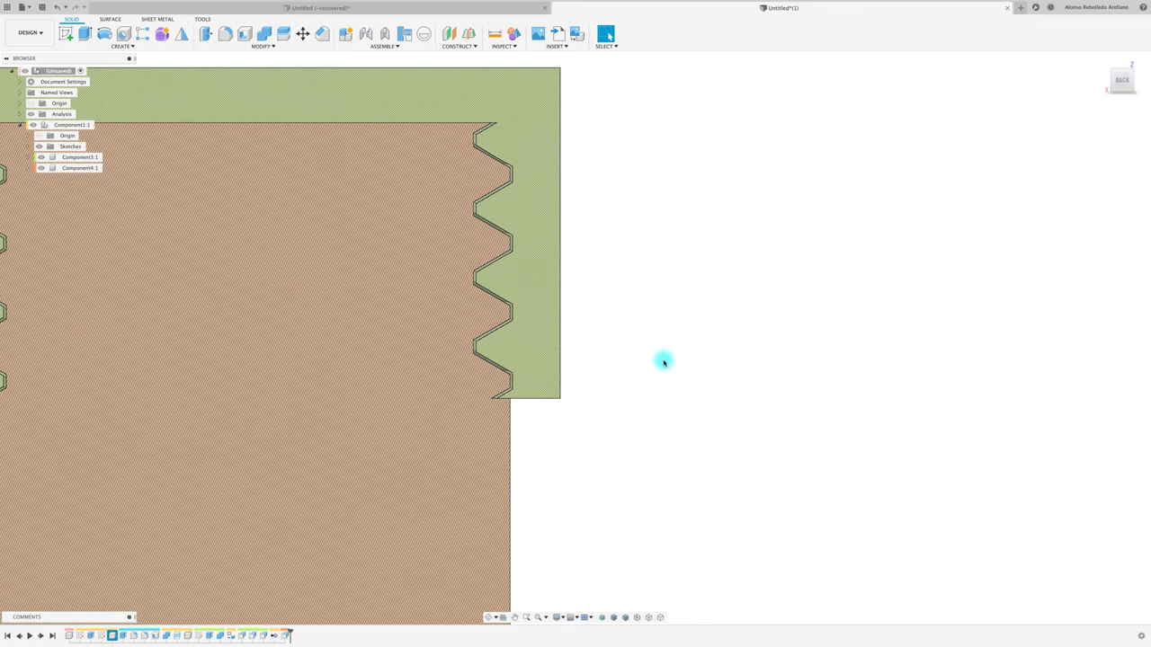
pyautogui.scroll(-1, 585, 420)
pyautogui.scroll(-3, 584, 420)
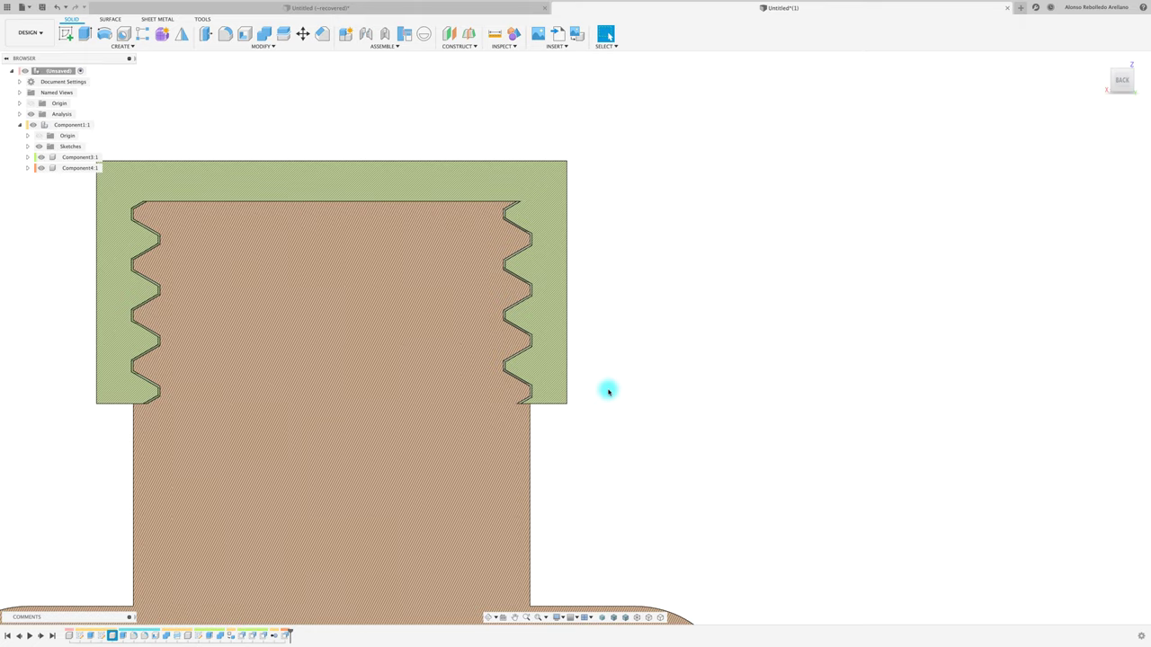
pyautogui.moveTo(609, 429); pyautogui.dragTo(750, 434, button='middle')
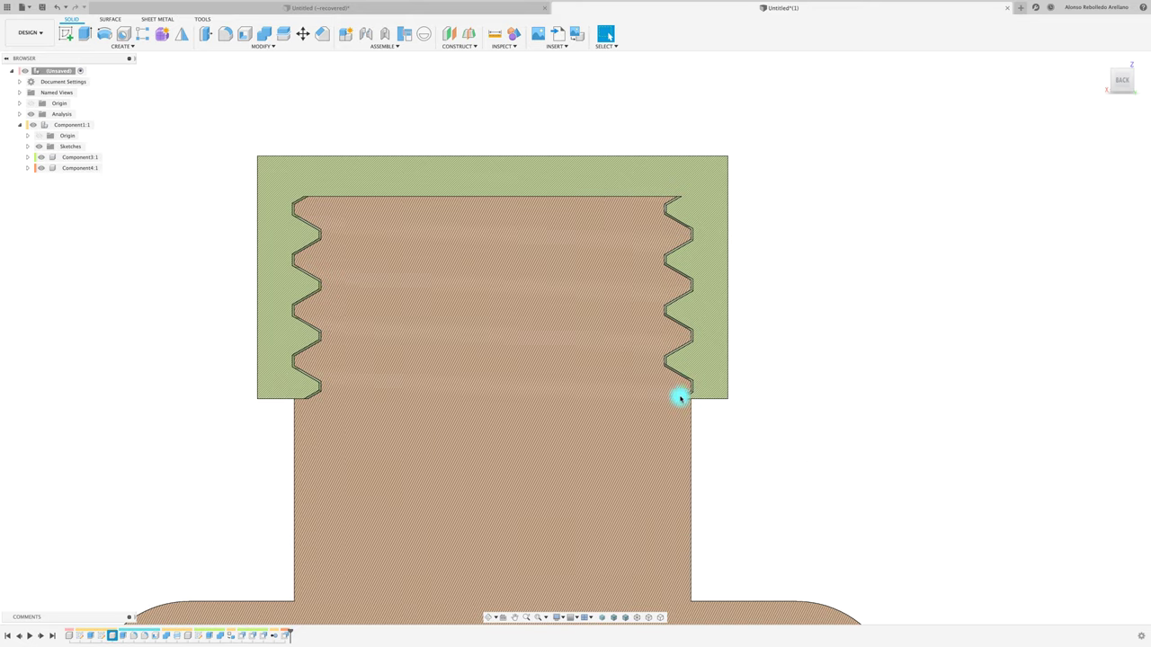
pyautogui.scroll(-1, 769, 438)
pyautogui.scroll(-1, 770, 439)
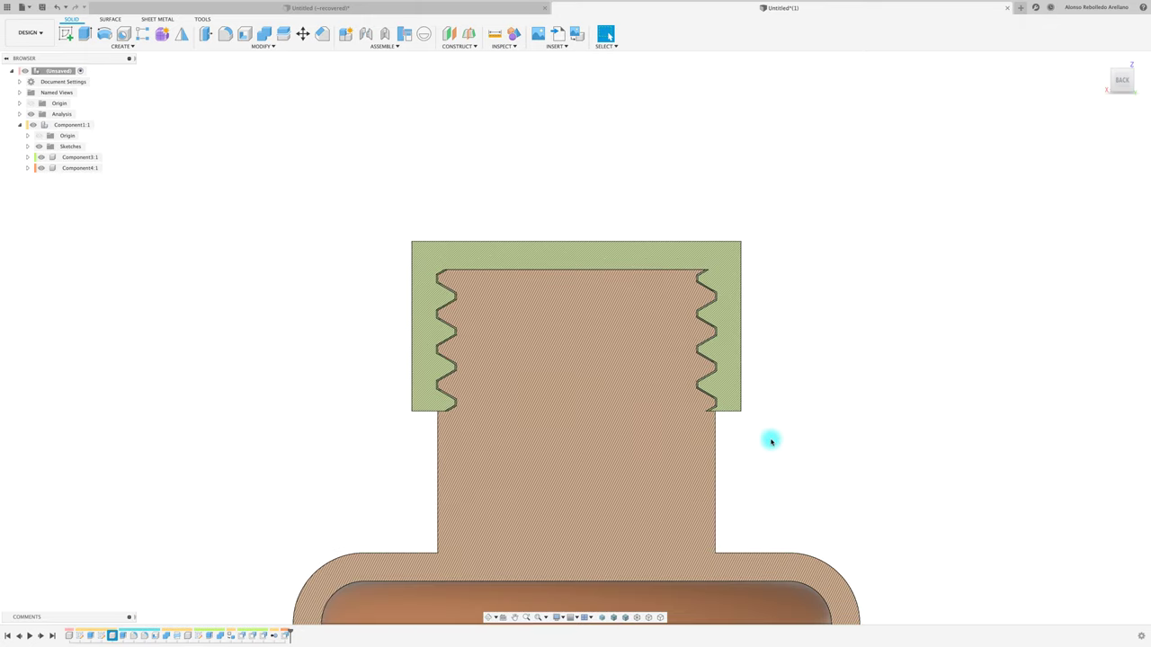
pyautogui.scroll(-1, 769, 439)
pyautogui.scroll(-1, 769, 439)
pyautogui.moveTo(769, 439); pyautogui.dragTo(638, 388, button='middle')
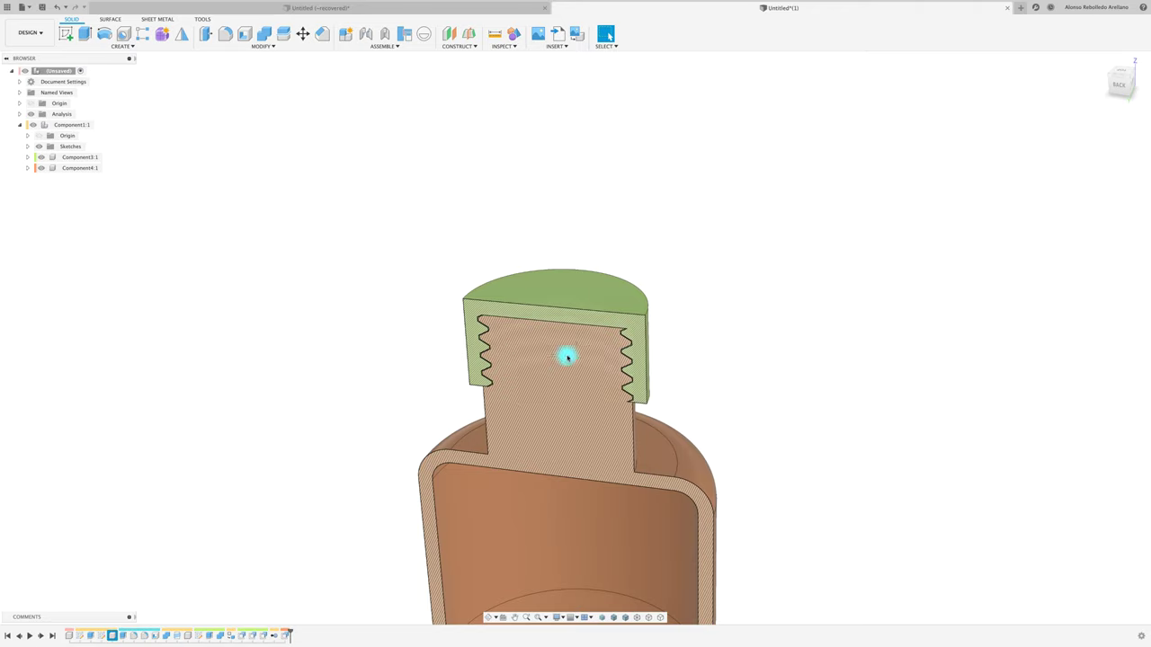
# Hide the green cap and sketch a circle centred on the neck's top face
pyautogui.click(536, 297)
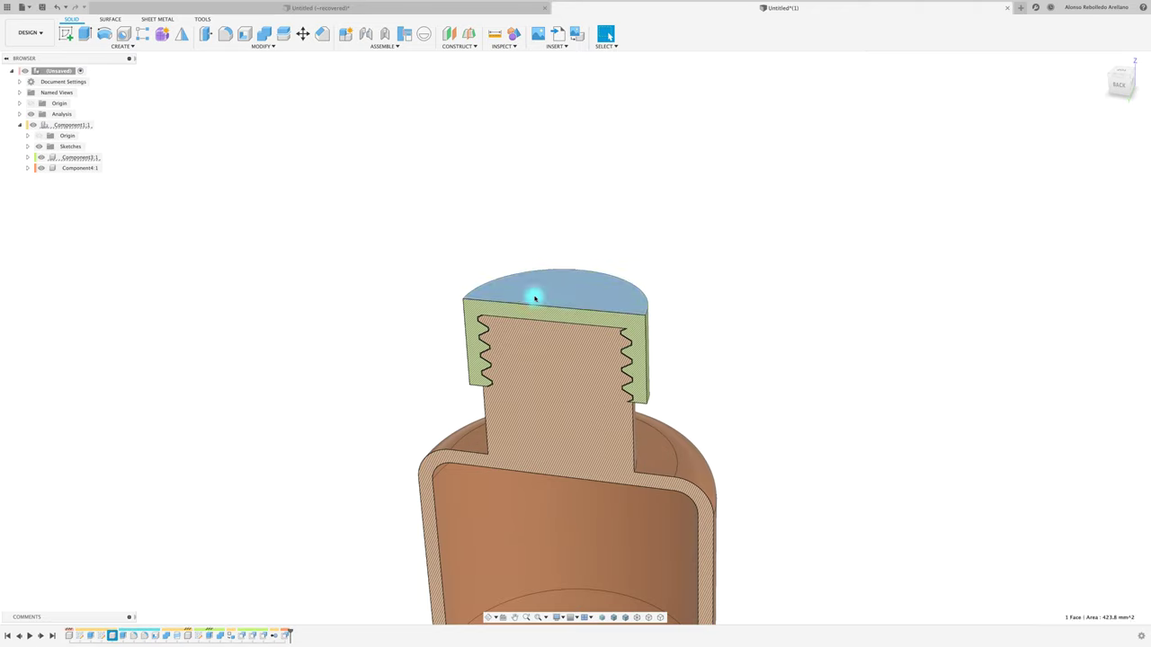
pyautogui.click(39, 157)
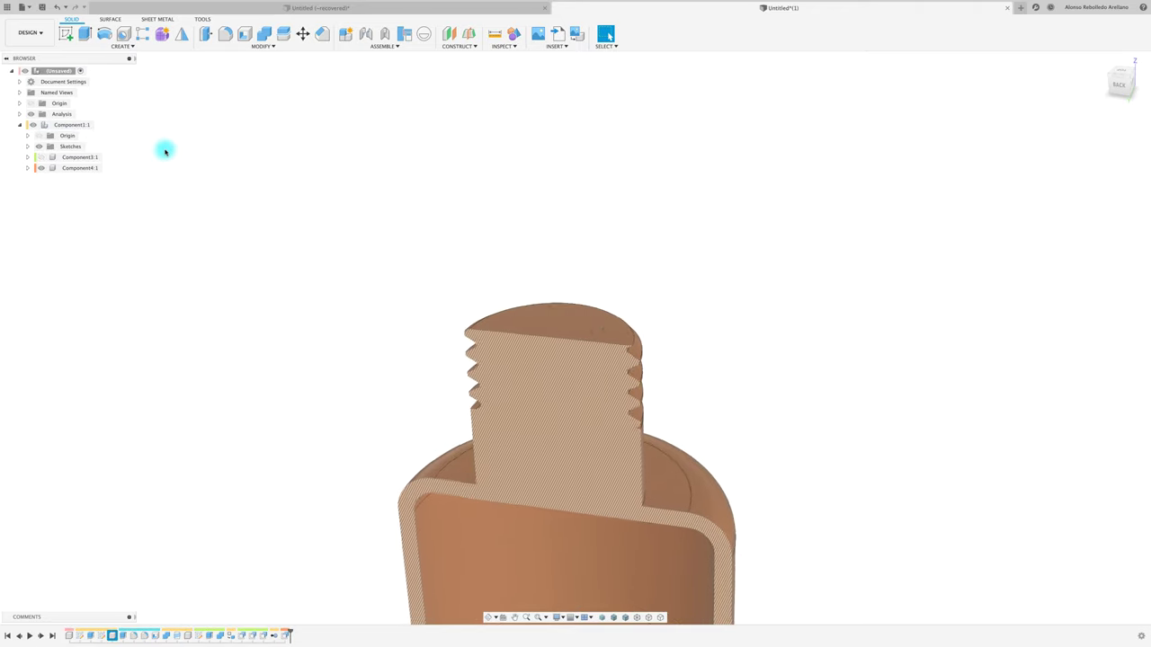
pyautogui.click(71, 38)
pyautogui.click(528, 328)
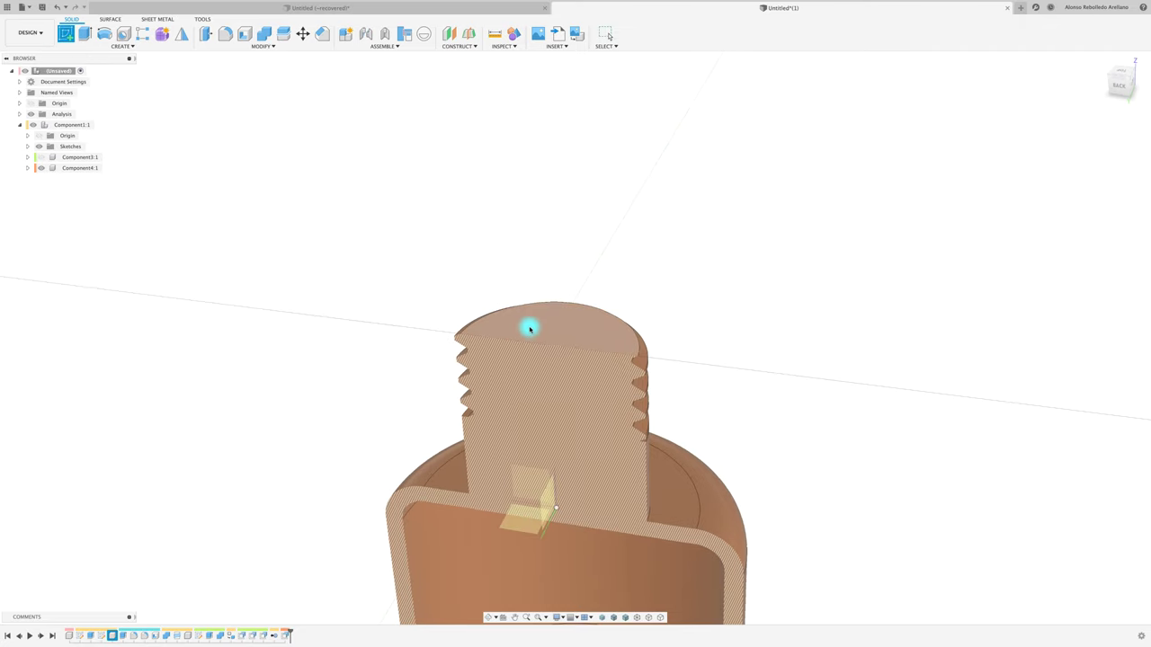
pyautogui.press('c')
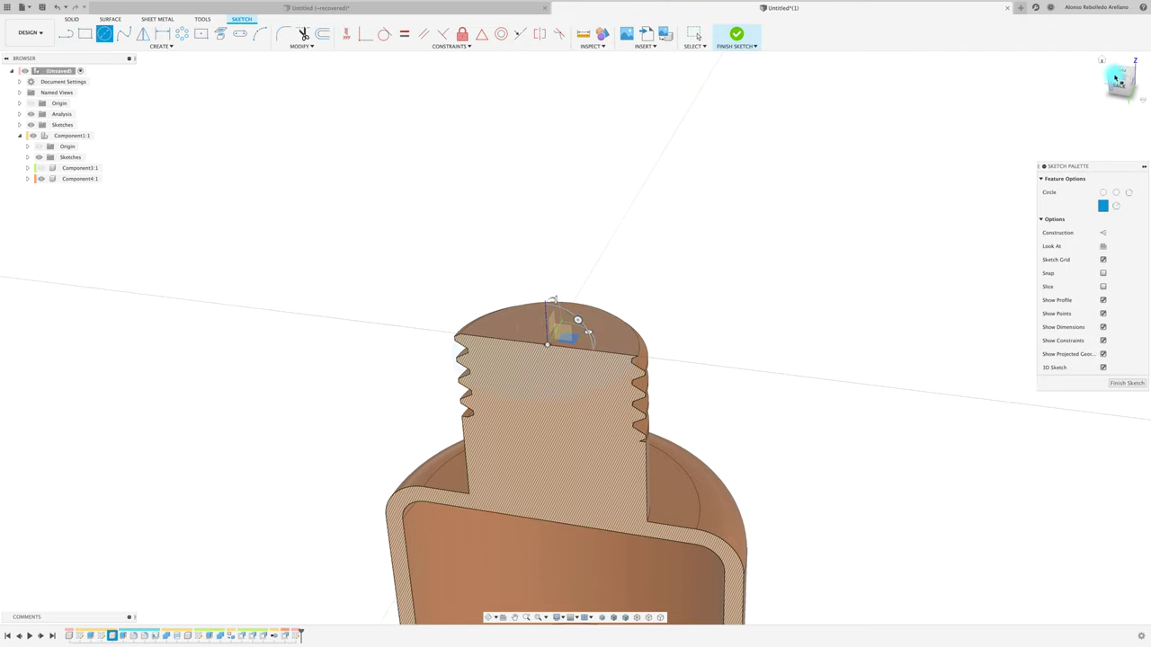
pyautogui.click(1121, 72)
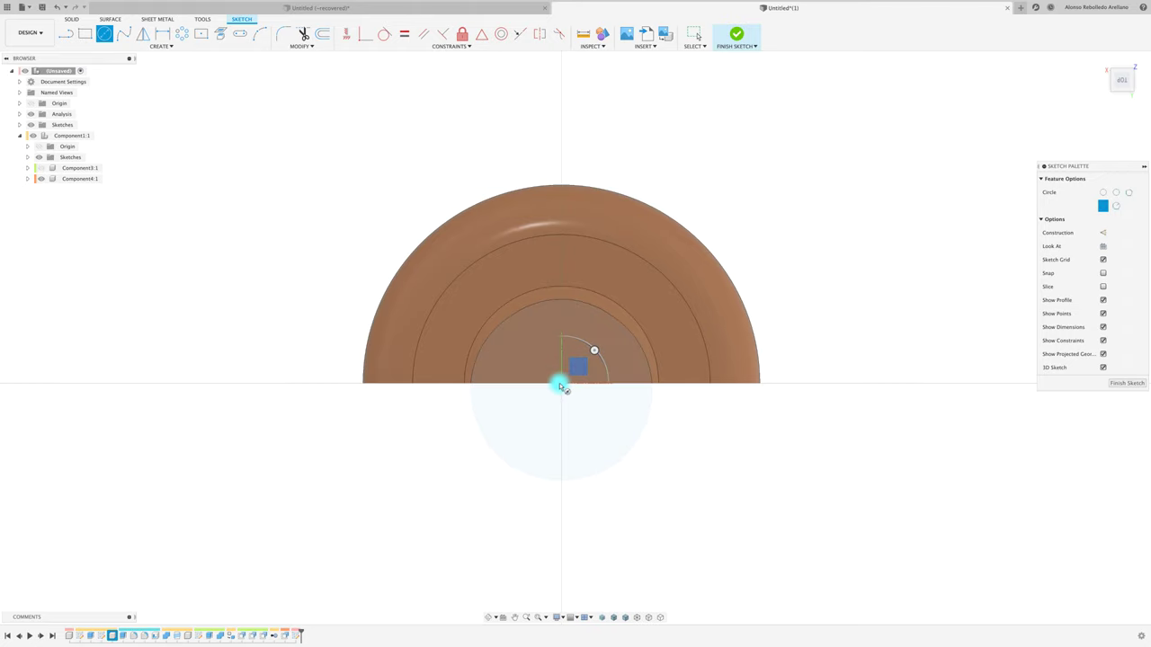
pyautogui.click(561, 384)
pyautogui.click(606, 331)
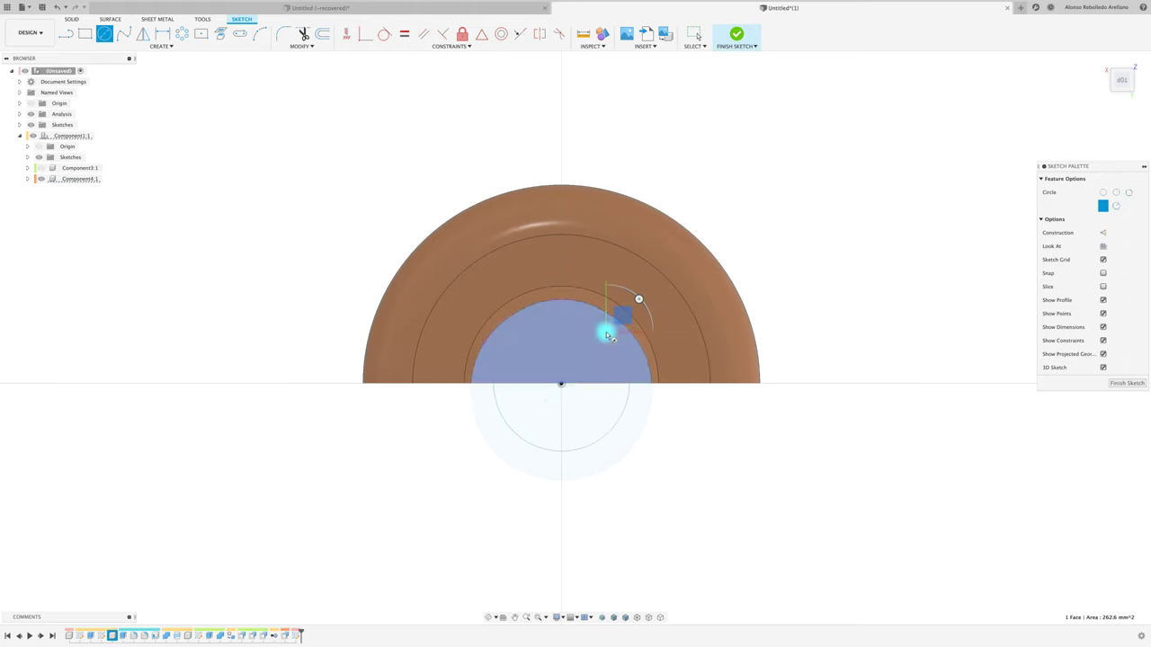
# Extrude-cut the circle 25.9 mm down into the neck
pyautogui.keyDown('shift'); pyautogui.moveTo(458, 480); pyautogui.dragTo(399, 514, button='middle'); pyautogui.keyUp('shift')
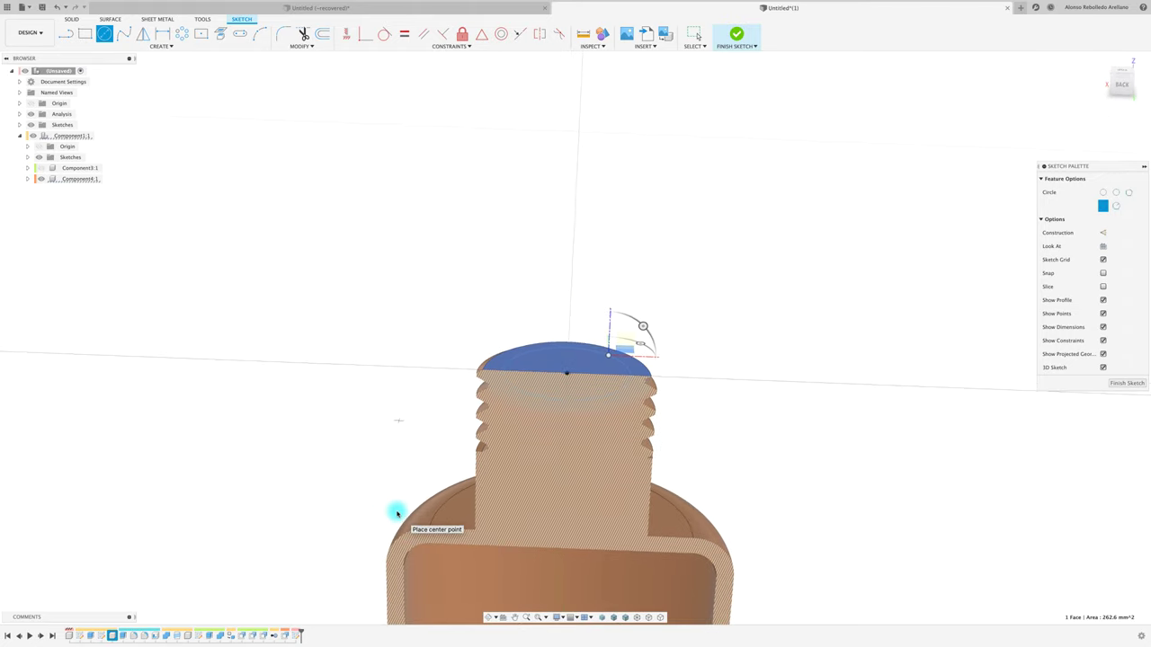
pyautogui.press('e')
pyautogui.click(557, 365)
pyautogui.moveTo(565, 359); pyautogui.dragTo(559, 585)
pyautogui.click(846, 280)
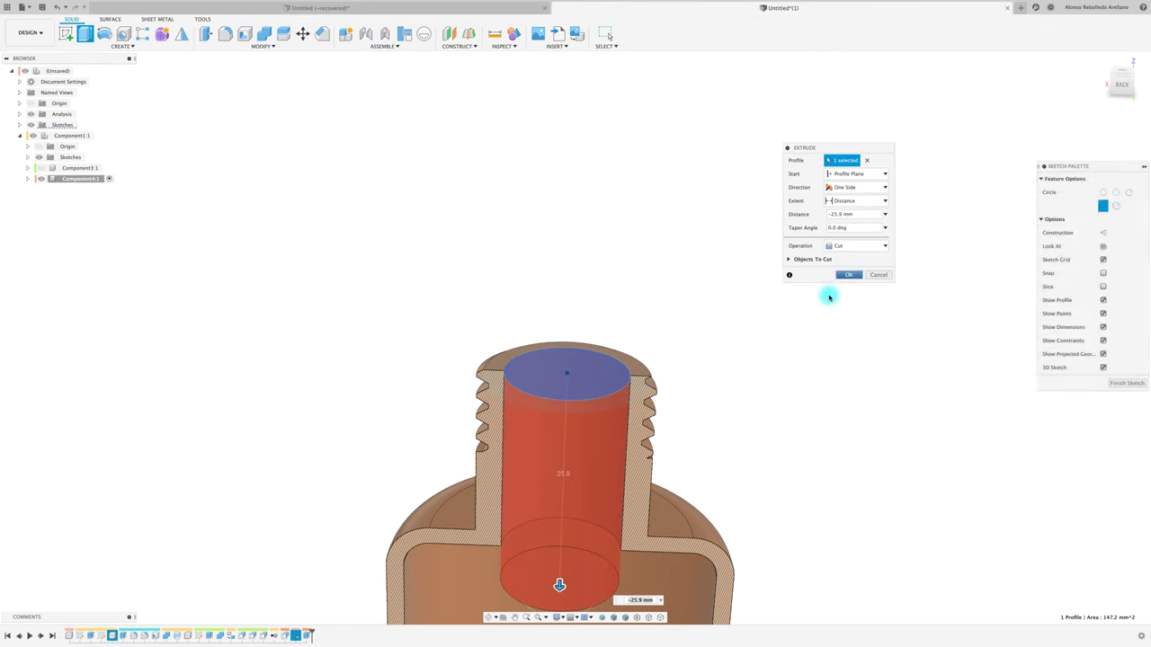
# Offset the inner bore wall by -0.5 mm
pyautogui.moveTo(745, 378)
pyautogui.keyDown('shift'); pyautogui.mouseDown(button='middle')
pyautogui.moveTo(586, 411)
pyautogui.moveTo(528, 391)
pyautogui.mouseUp(button='middle'); pyautogui.keyUp('shift')
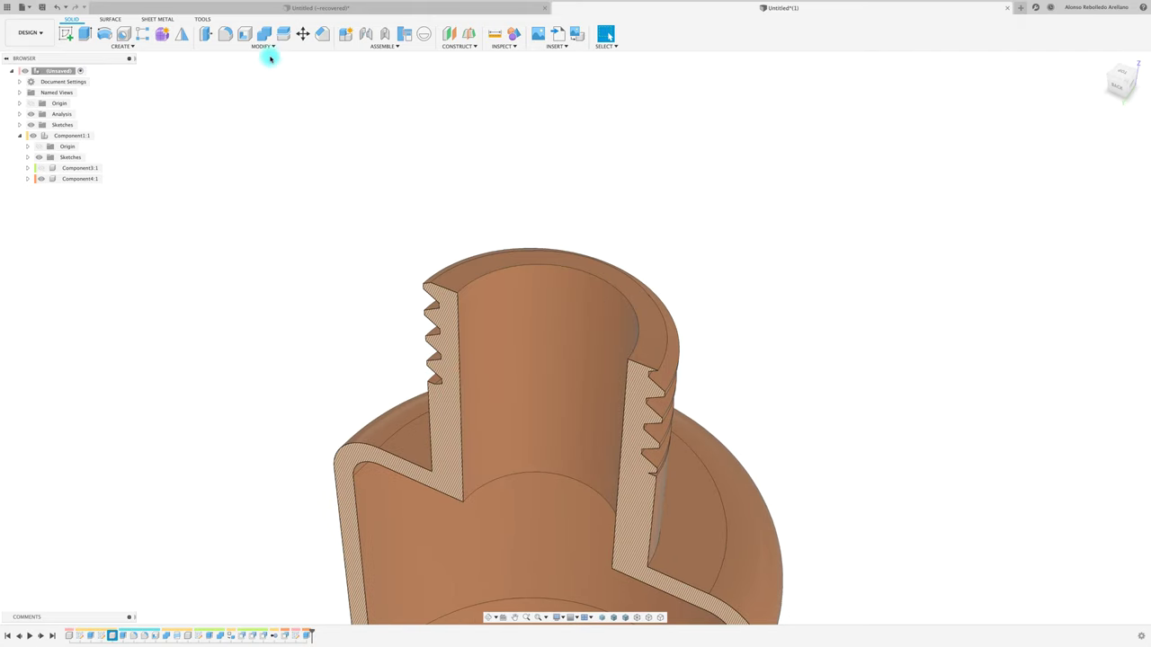
pyautogui.click(205, 34)
pyautogui.click(450, 301)
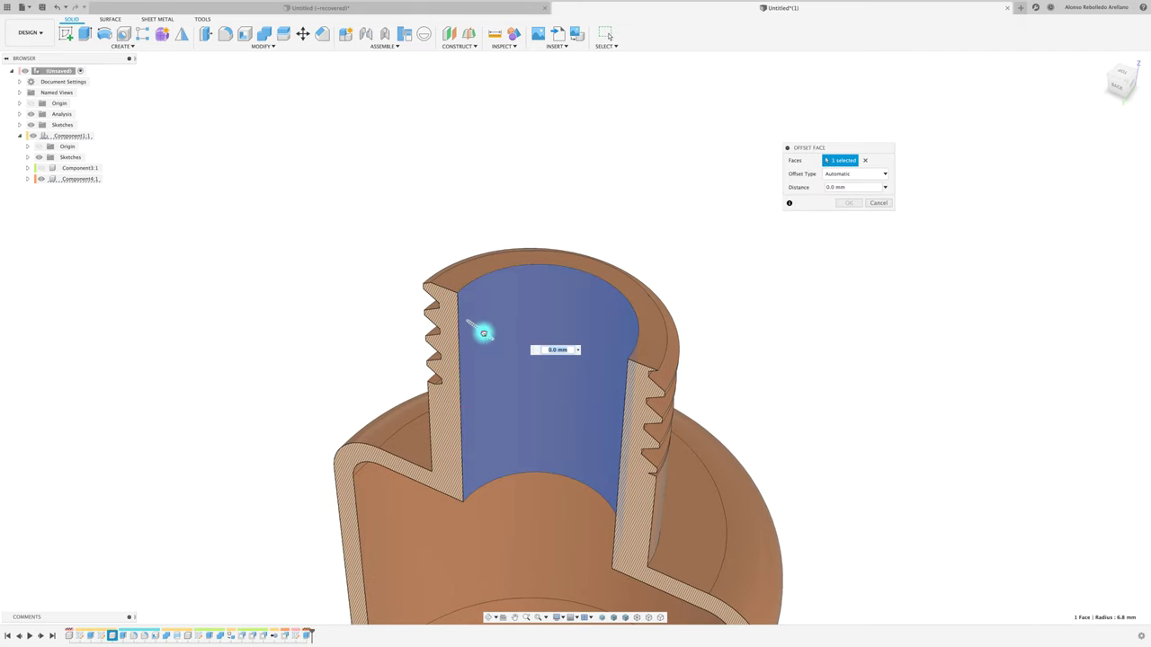
pyautogui.write('-0.4')
pyautogui.press('BackSpace')
pyautogui.write('5')
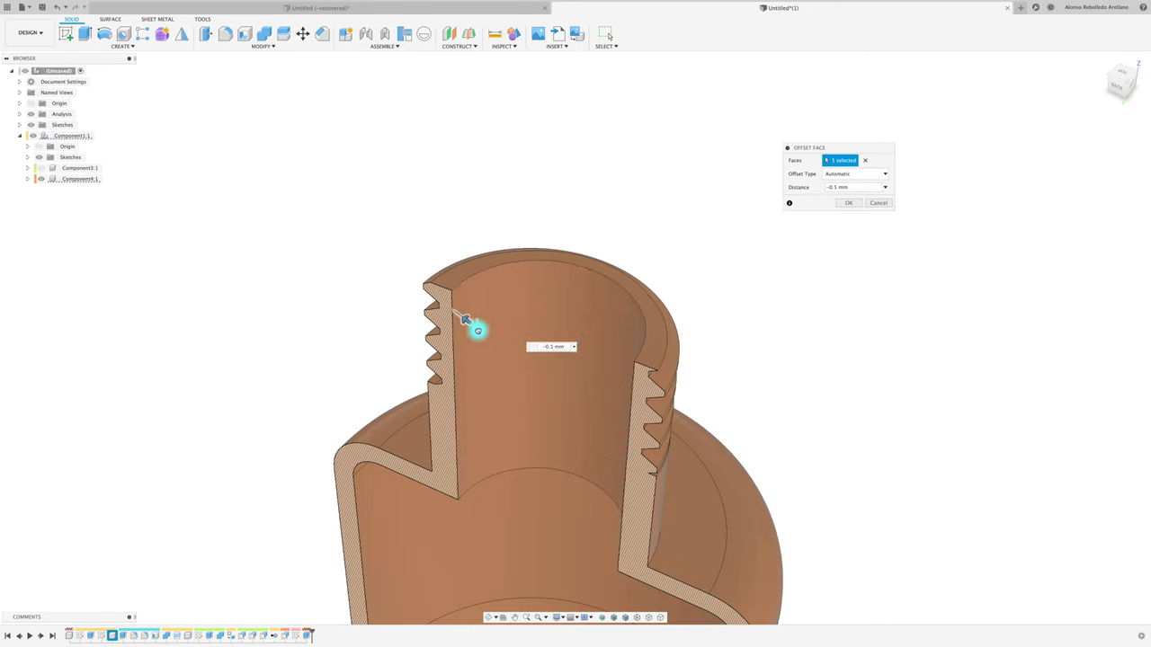
pyautogui.click(848, 203)
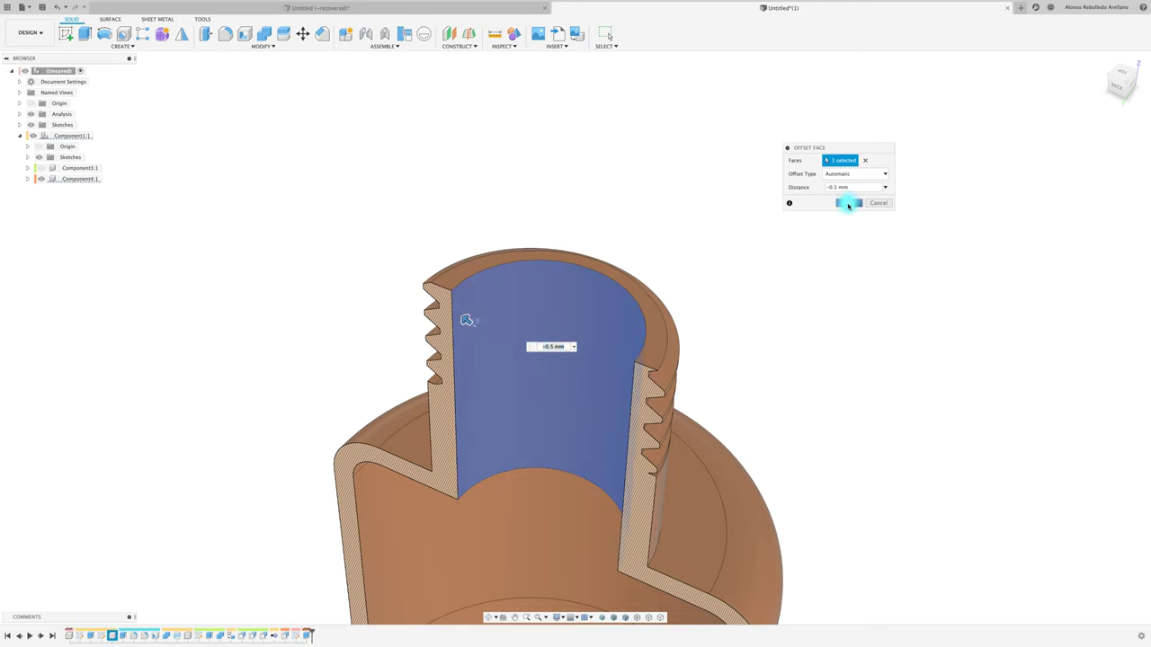
pyautogui.keyDown('shift'); pyautogui.moveTo(313, 352); pyautogui.dragTo(319, 276, button='middle'); pyautogui.keyUp('shift')
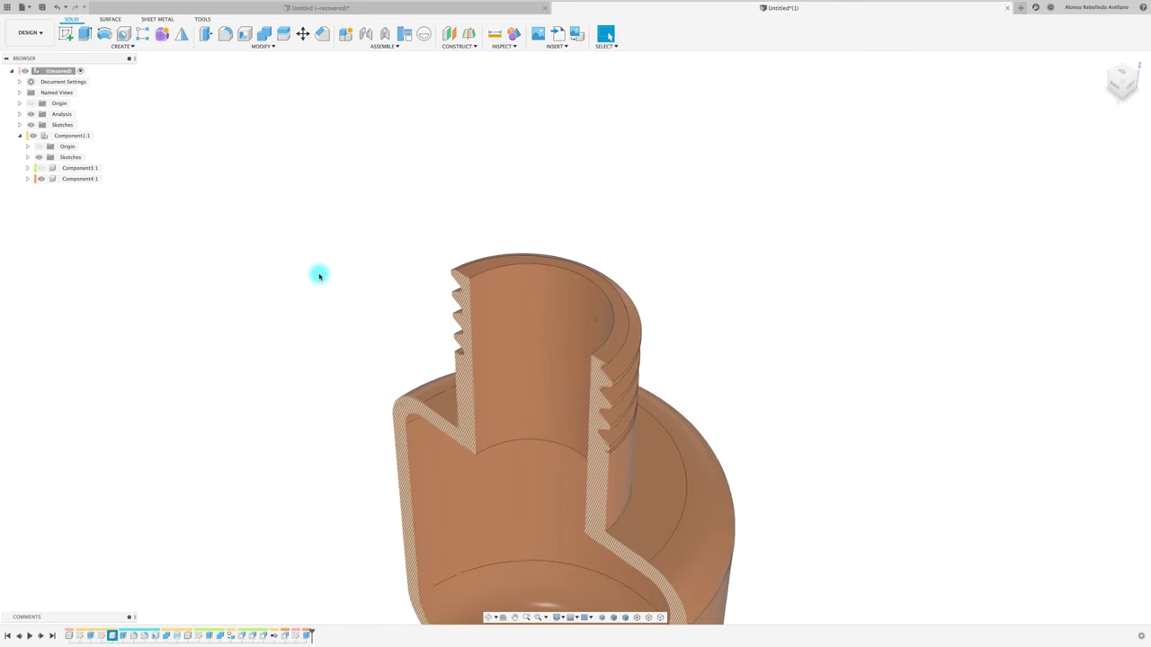
# Fillet the inner edge at the neck base with a 3 mm radius
pyautogui.click(225, 33)
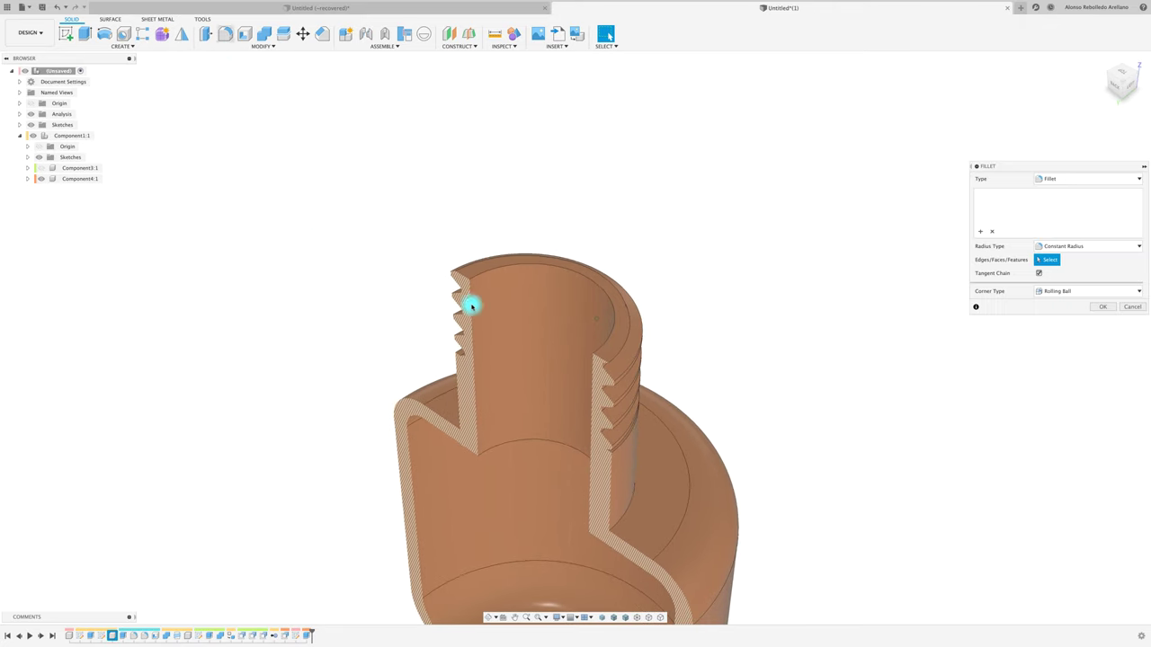
pyautogui.click(625, 516)
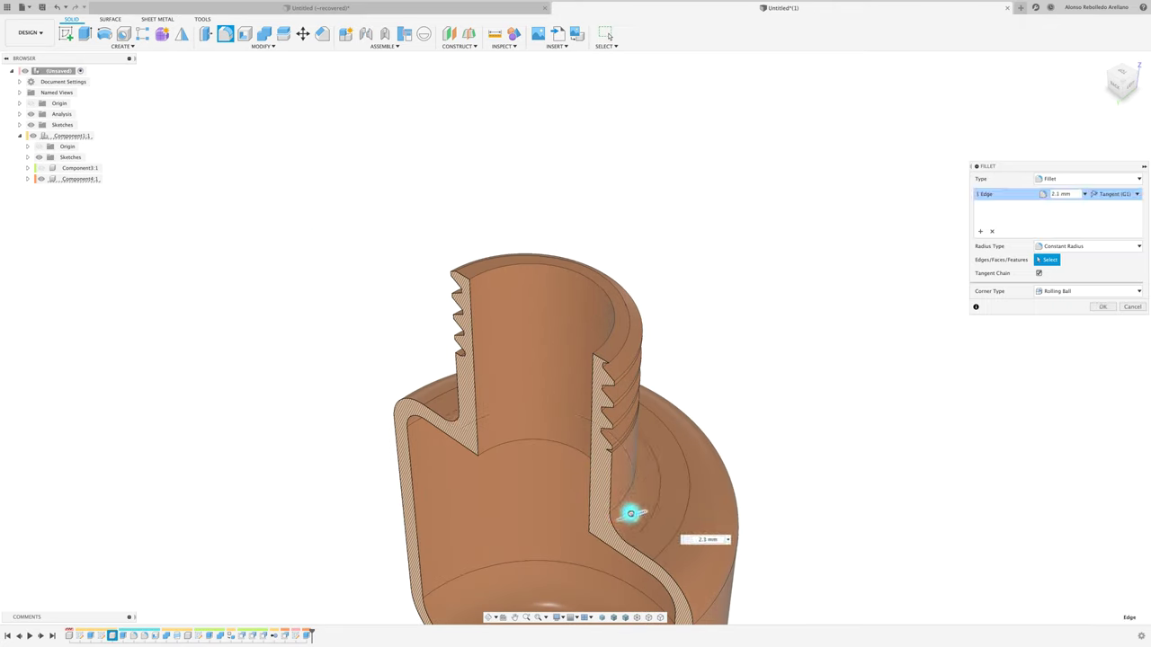
pyautogui.write('3.1')
pyautogui.press('Return')
pyautogui.write('3')
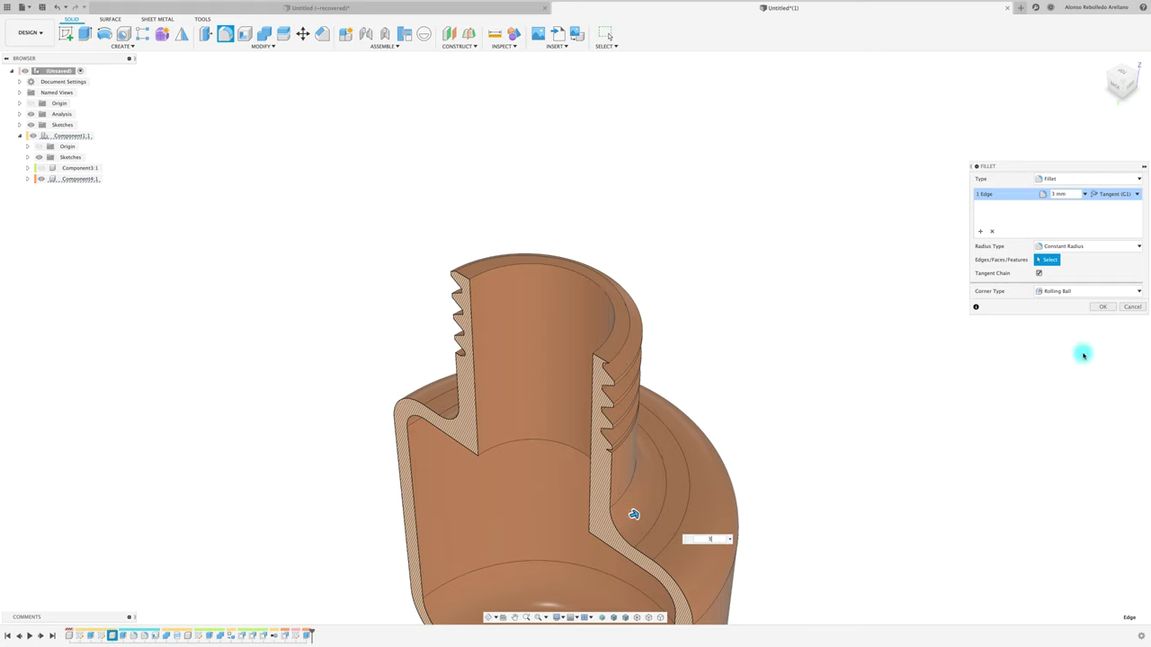
pyautogui.click(1097, 311)
pyautogui.keyDown('shift'); pyautogui.moveTo(422, 521); pyautogui.dragTo(391, 418, button='middle'); pyautogui.keyUp('shift')
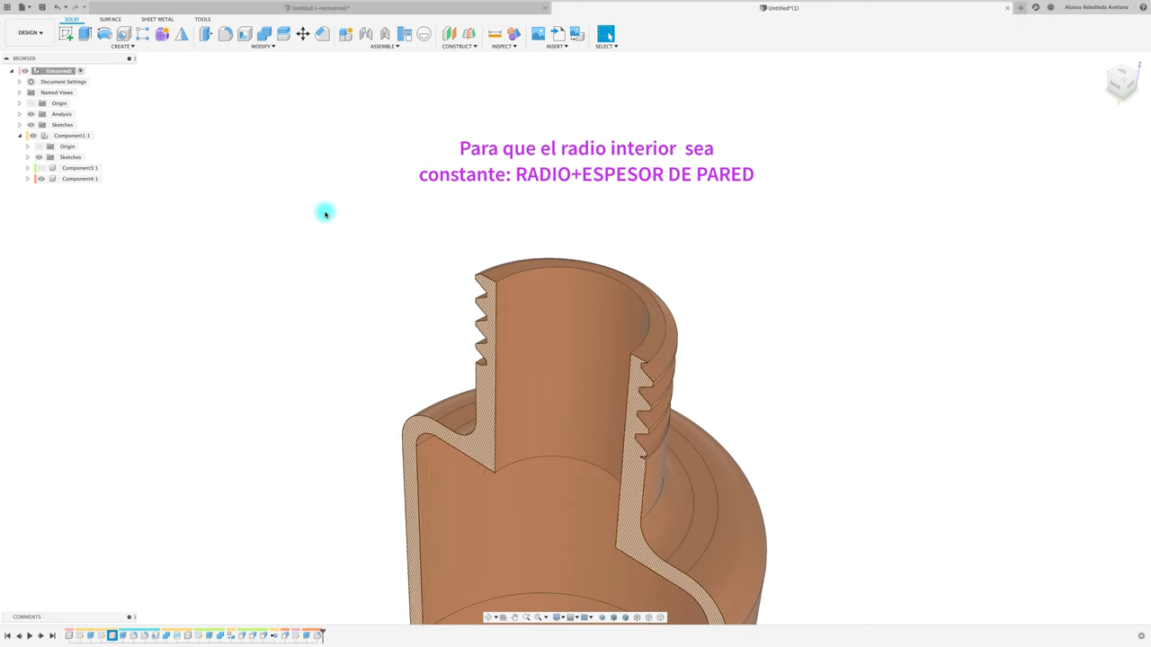
# Add a 5 mm fillet where the neck meets the body and show the green cap again
pyautogui.press('f')
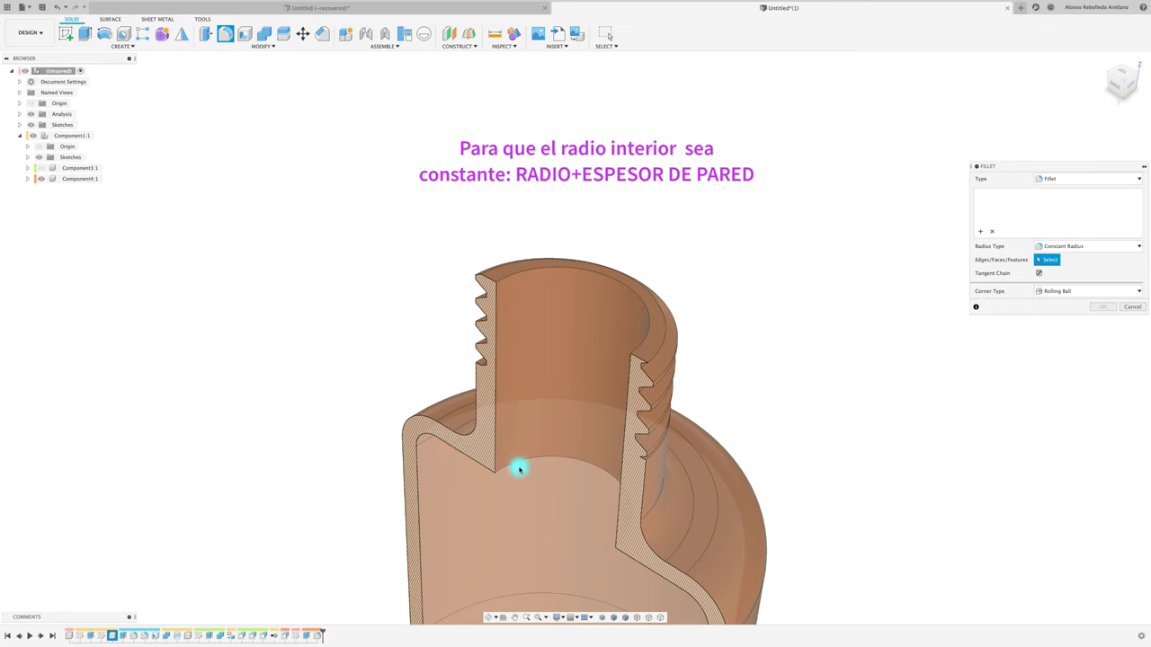
pyautogui.click(519, 463)
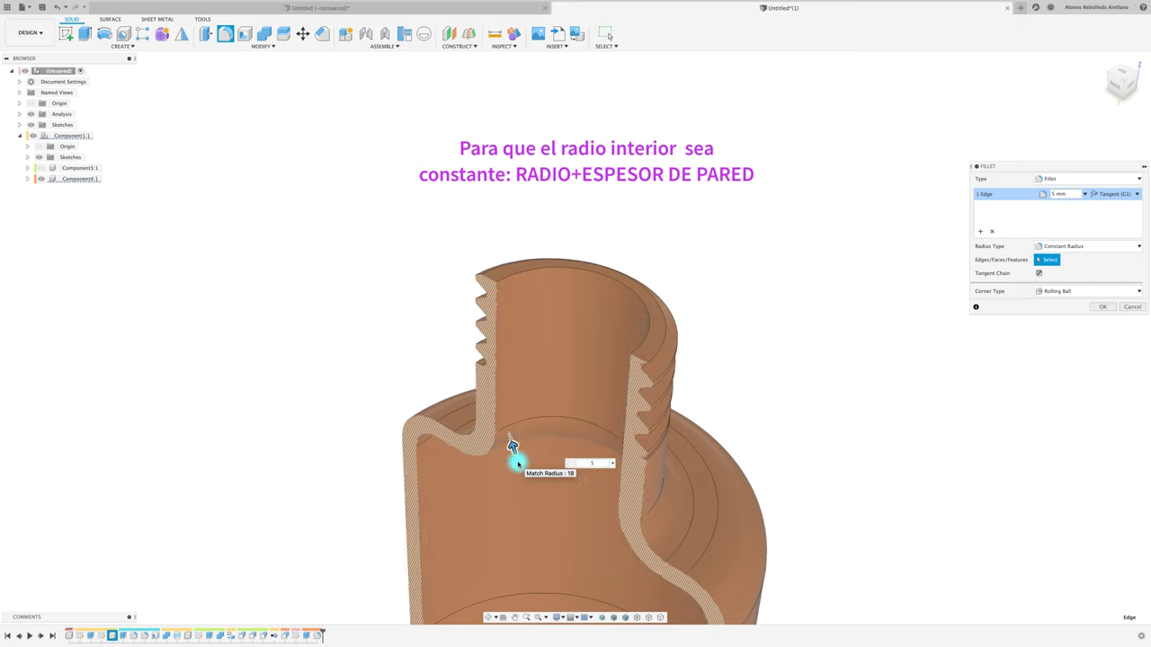
pyautogui.moveTo(518, 463)
pyautogui.keyDown('shift'); pyautogui.mouseDown(button='middle')
pyautogui.moveTo(486, 468)
pyautogui.moveTo(737, 441)
pyautogui.mouseUp(button='middle'); pyautogui.keyUp('shift')
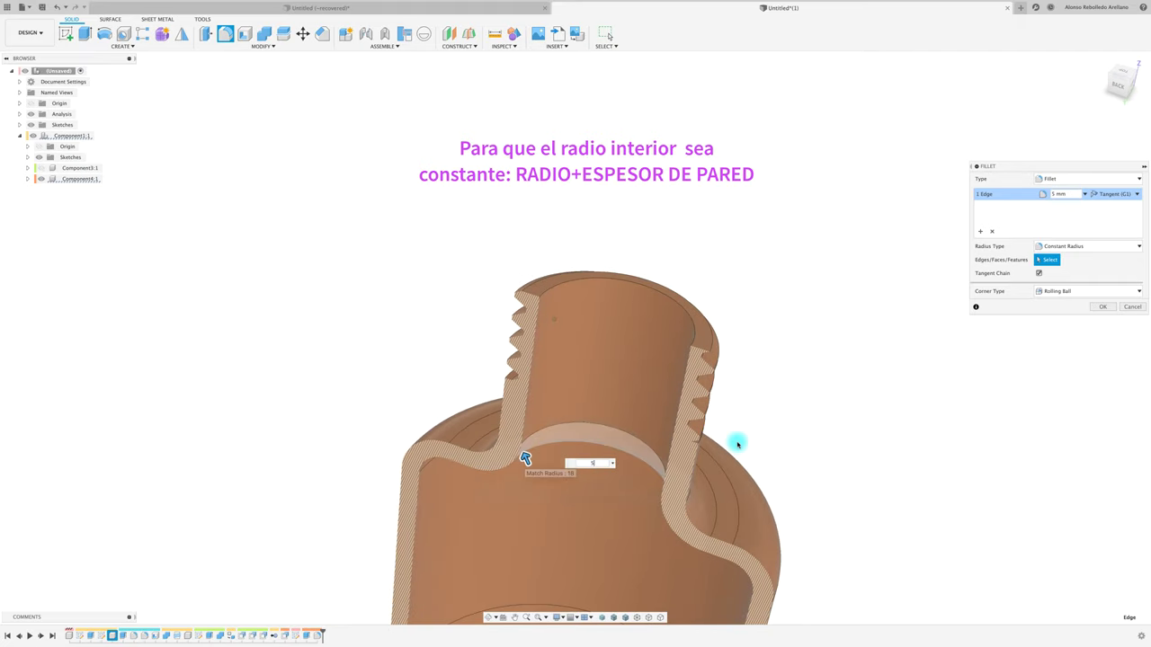
pyautogui.click(1102, 308)
pyautogui.keyDown('shift'); pyautogui.moveTo(953, 399); pyautogui.dragTo(873, 440, button='middle'); pyautogui.keyUp('shift')
pyautogui.click(41, 173)
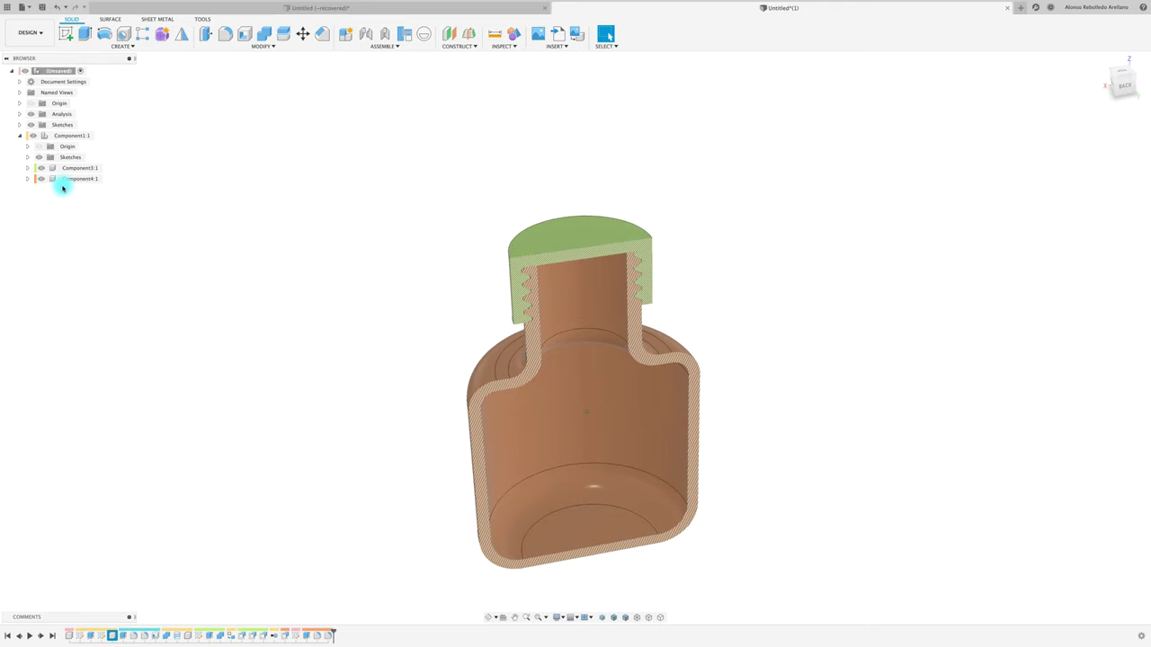
# Hide the bottle and section analysis, then sketch a small centred circle on the cap's top face
pyautogui.click(40, 179)
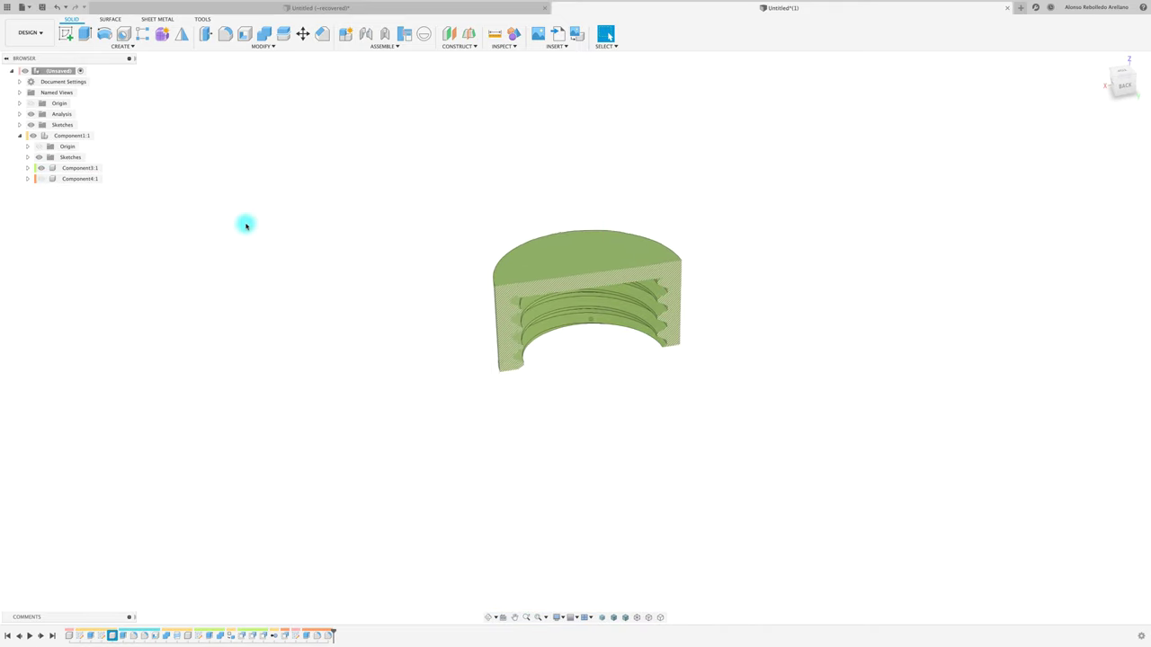
pyautogui.click(32, 114)
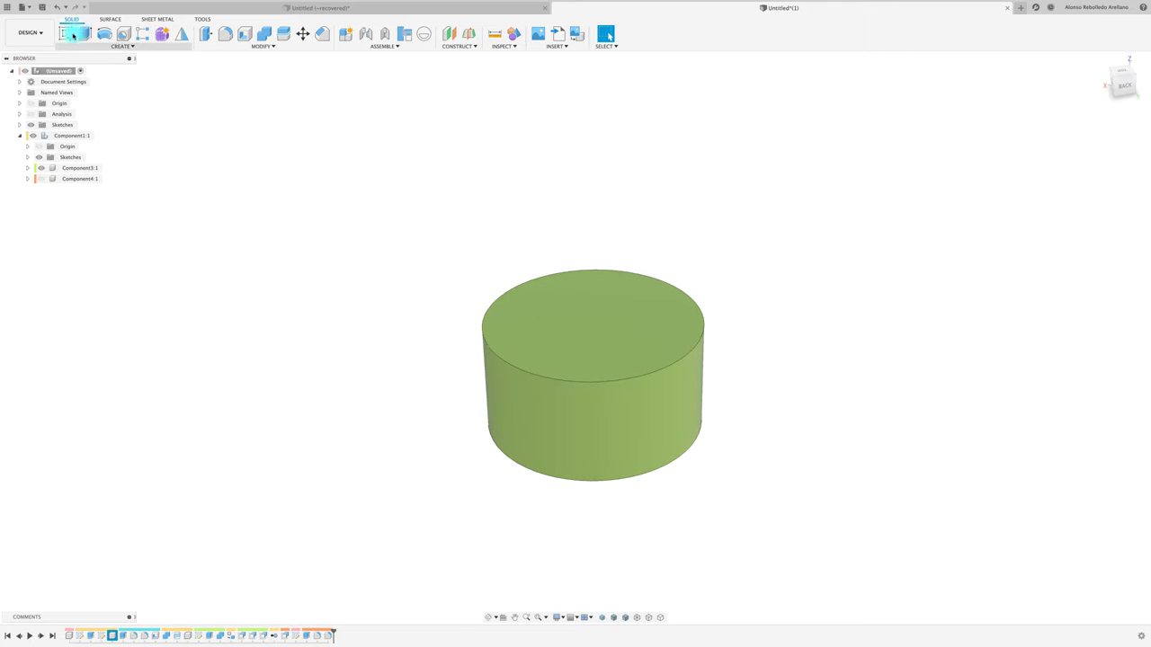
pyautogui.click(74, 34)
pyautogui.click(613, 331)
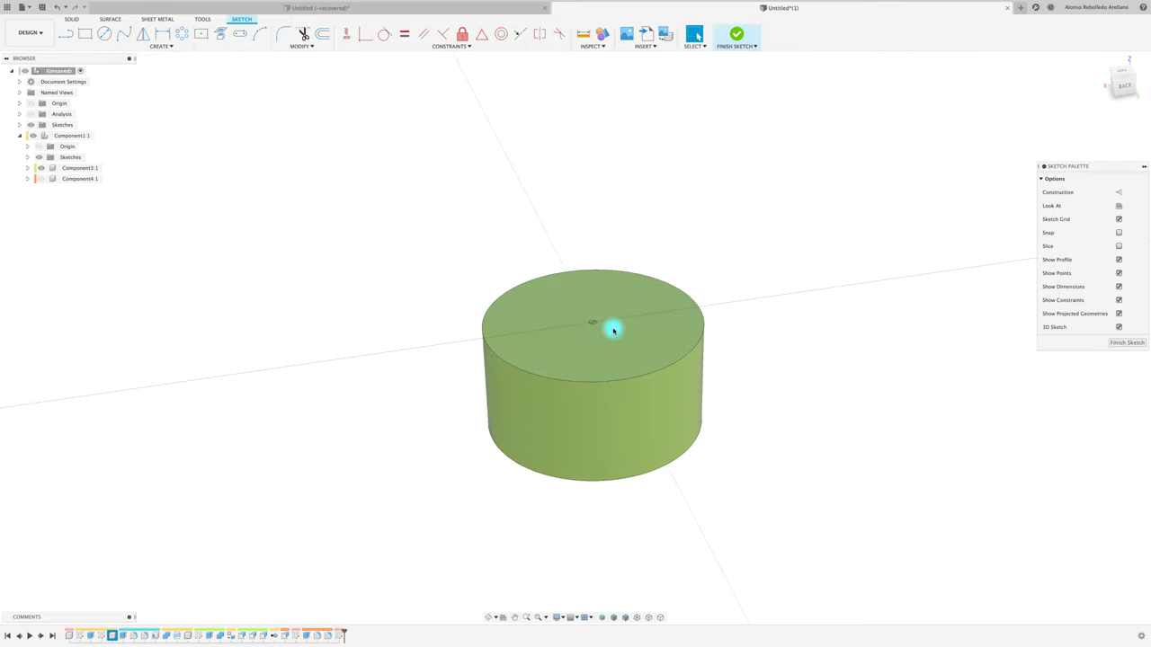
pyautogui.click(104, 35)
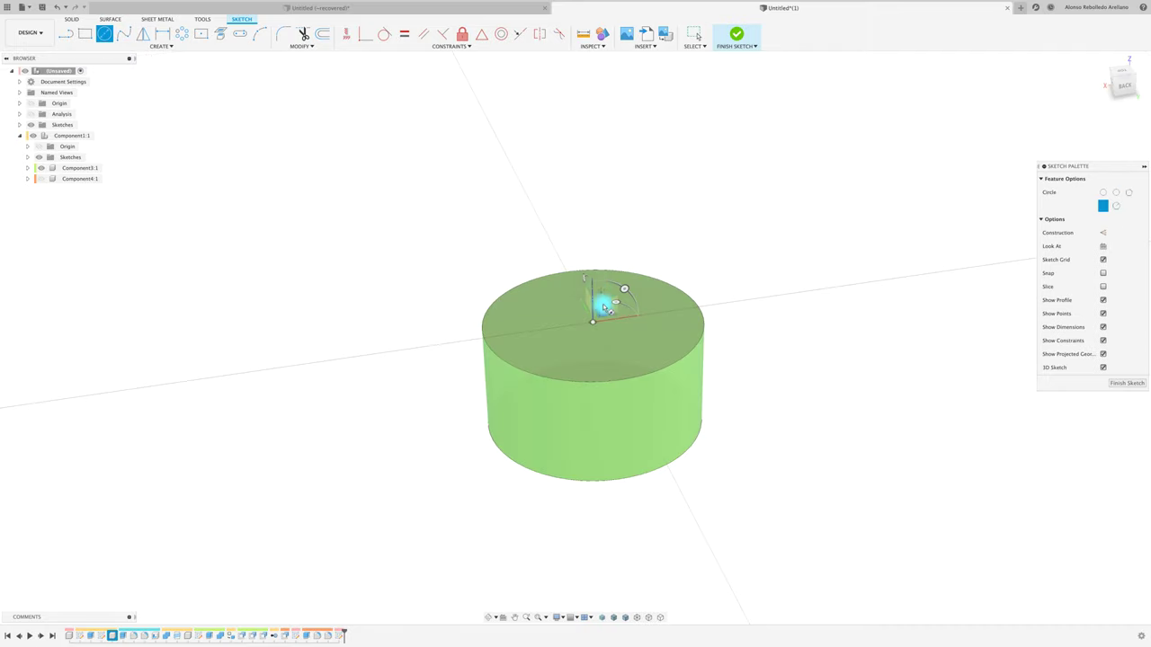
pyautogui.click(1122, 74)
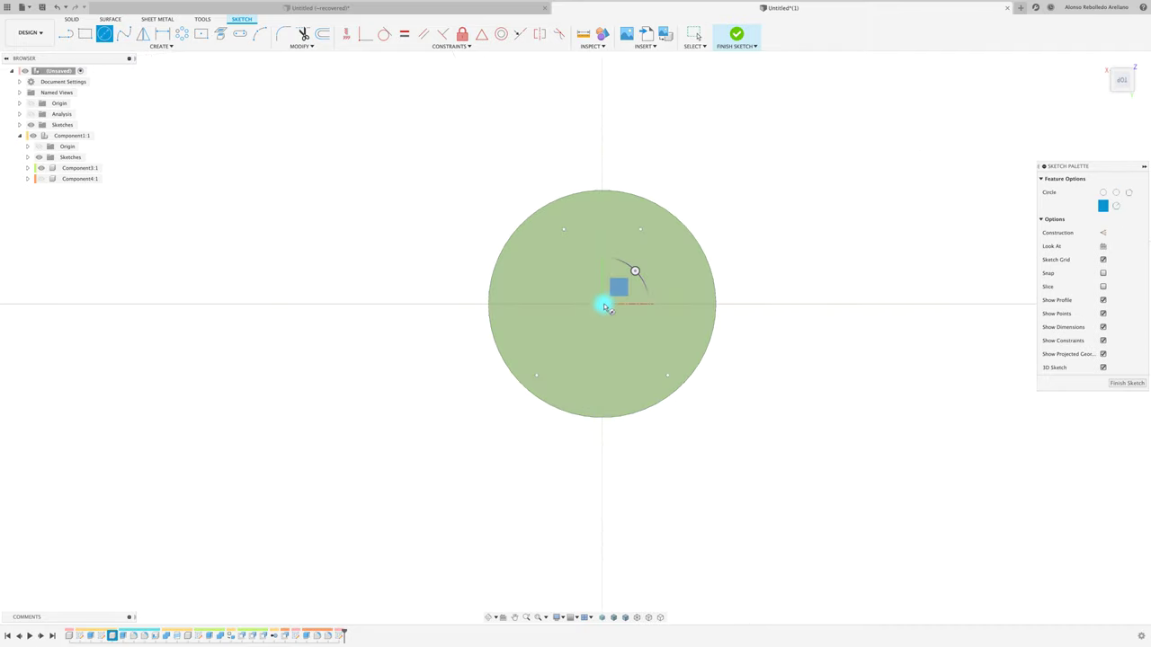
pyautogui.click(604, 306)
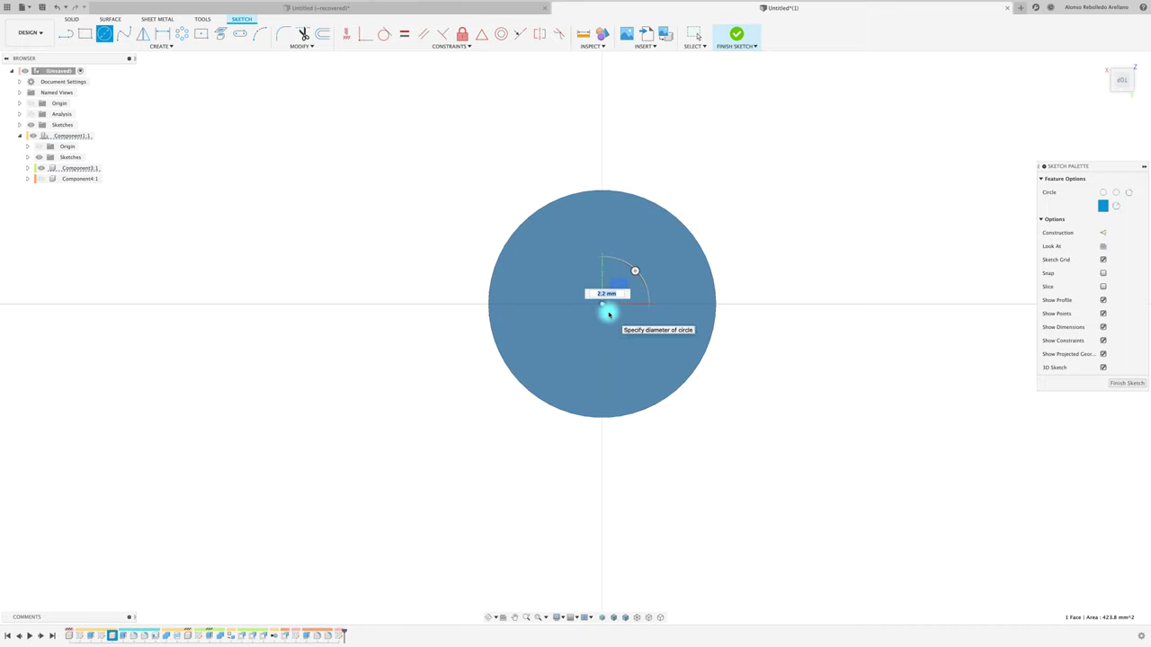
pyautogui.press('Return')
pyautogui.press('Escape')
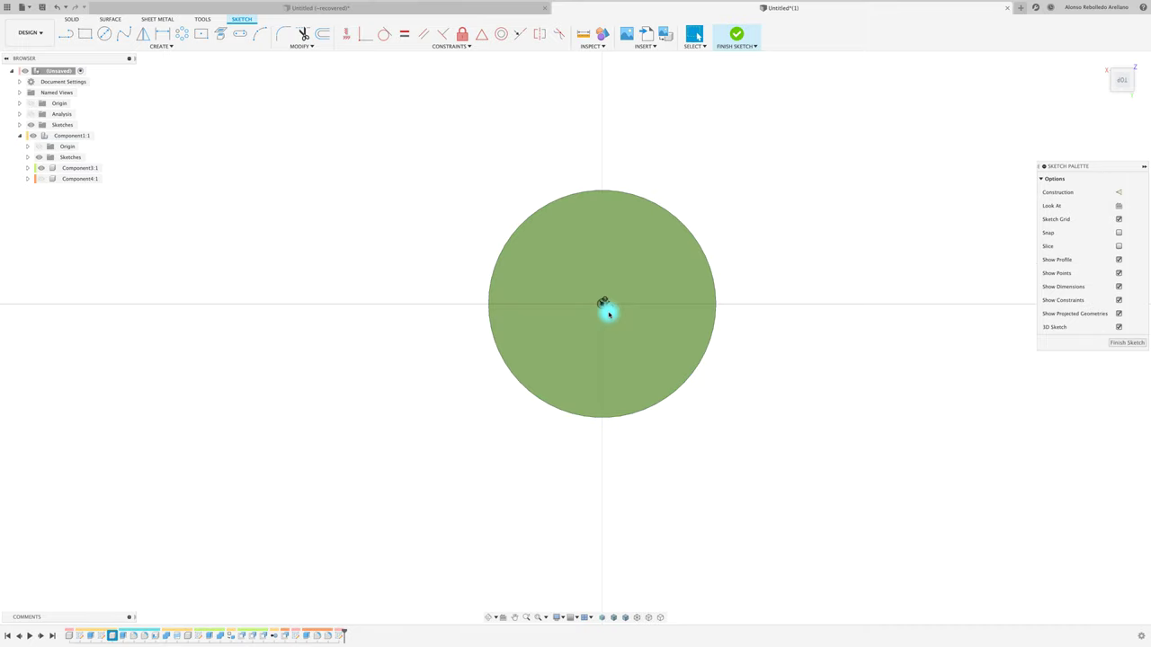
# Return to an angled view of the cap and start extruding the small circle
pyautogui.moveTo(735, 237); pyautogui.dragTo(709, 296, button='middle')
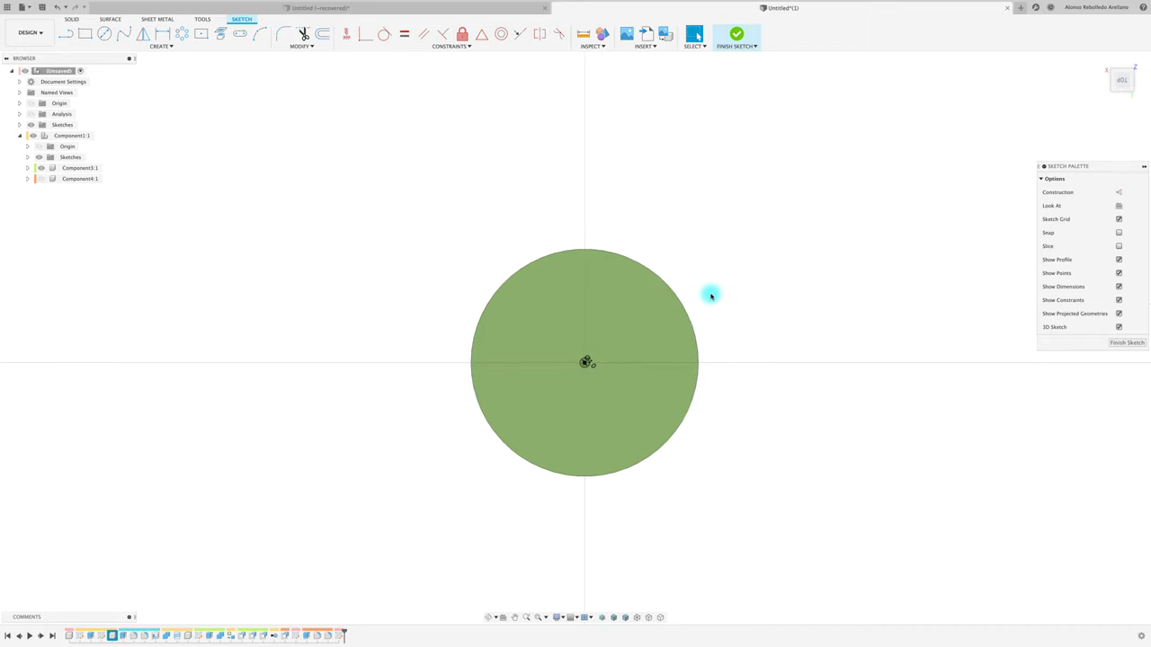
pyautogui.scroll(1, 642, 285)
pyautogui.scroll(1, 642, 285)
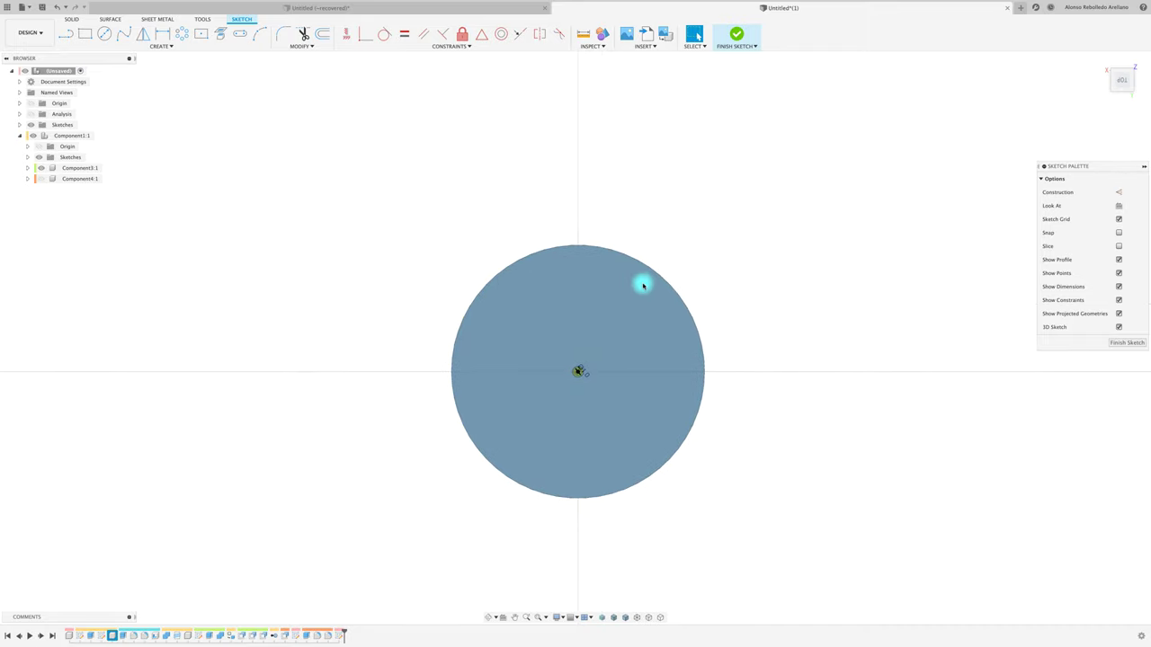
pyautogui.scroll(1, 641, 285)
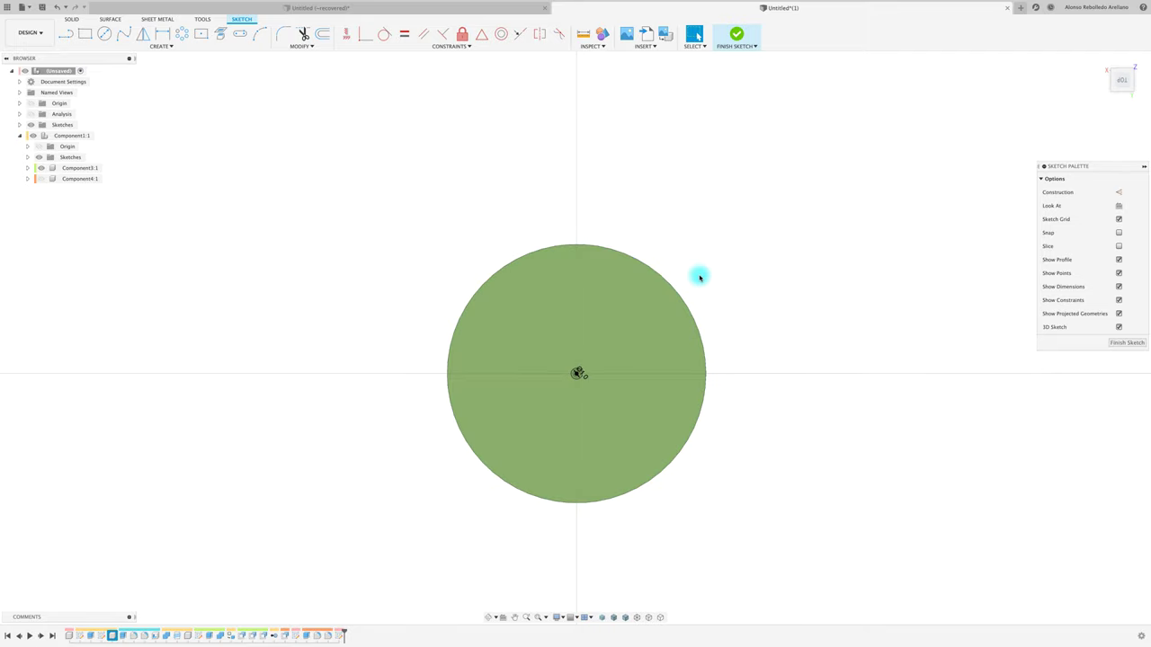
pyautogui.press('F6')
pyautogui.press('e')
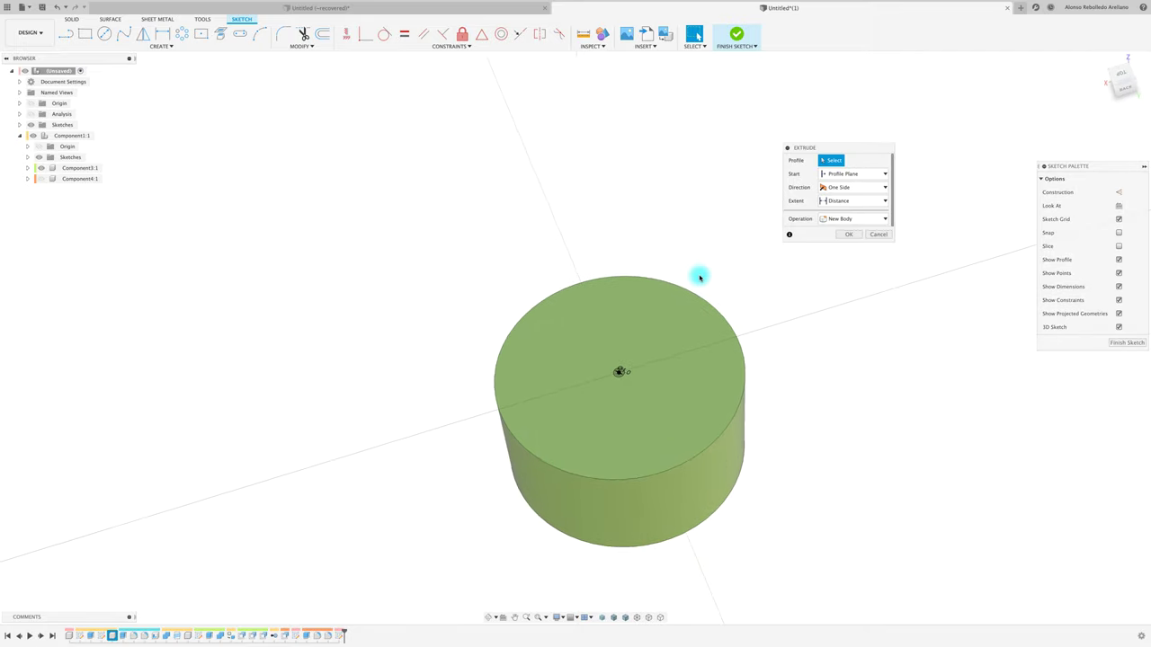
pyautogui.scroll(4, 617, 374)
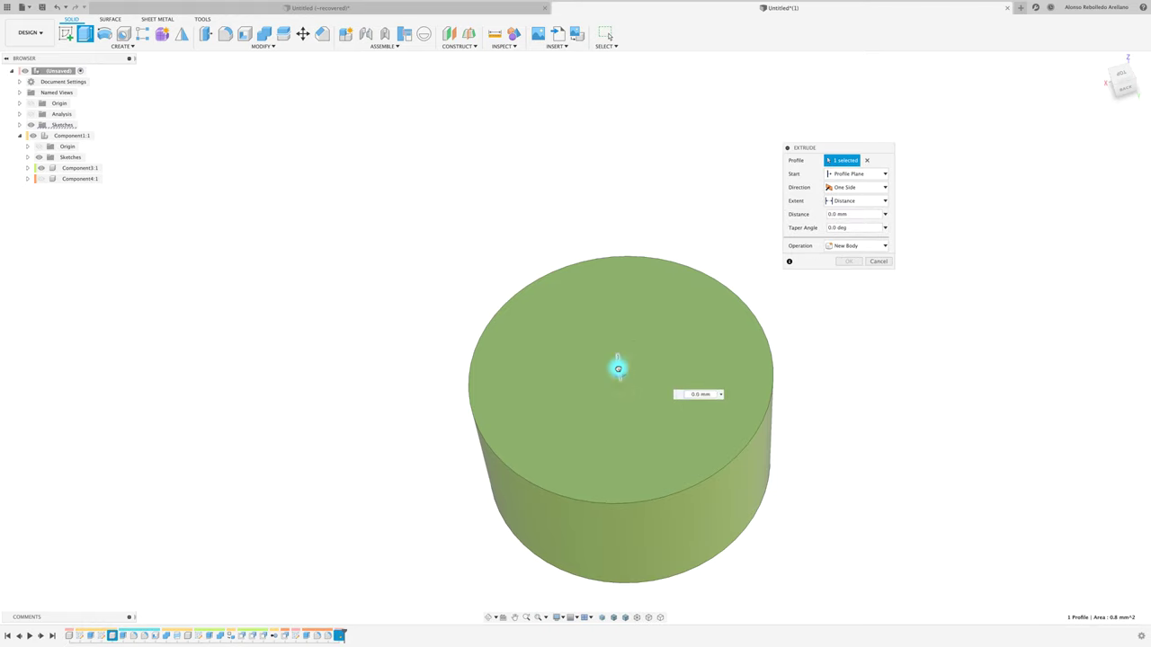
# Cut the small centre circle 9 mm into the cap top, then start a sketch on that top face
pyautogui.moveTo(618, 368); pyautogui.dragTo(622, 457)
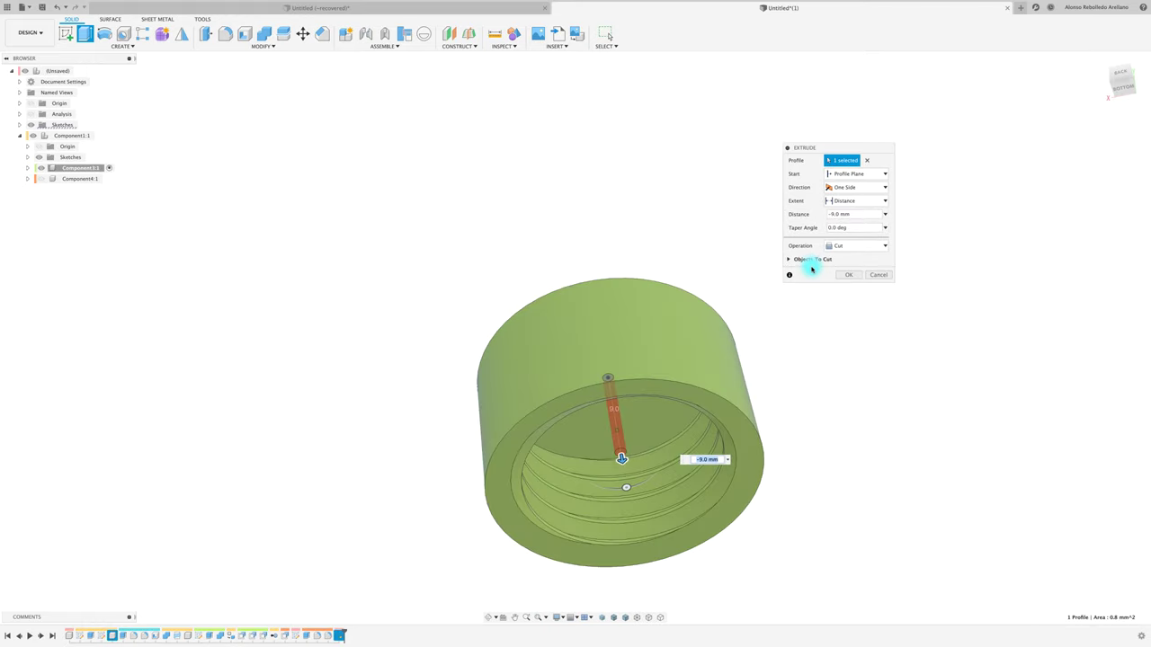
pyautogui.click(850, 276)
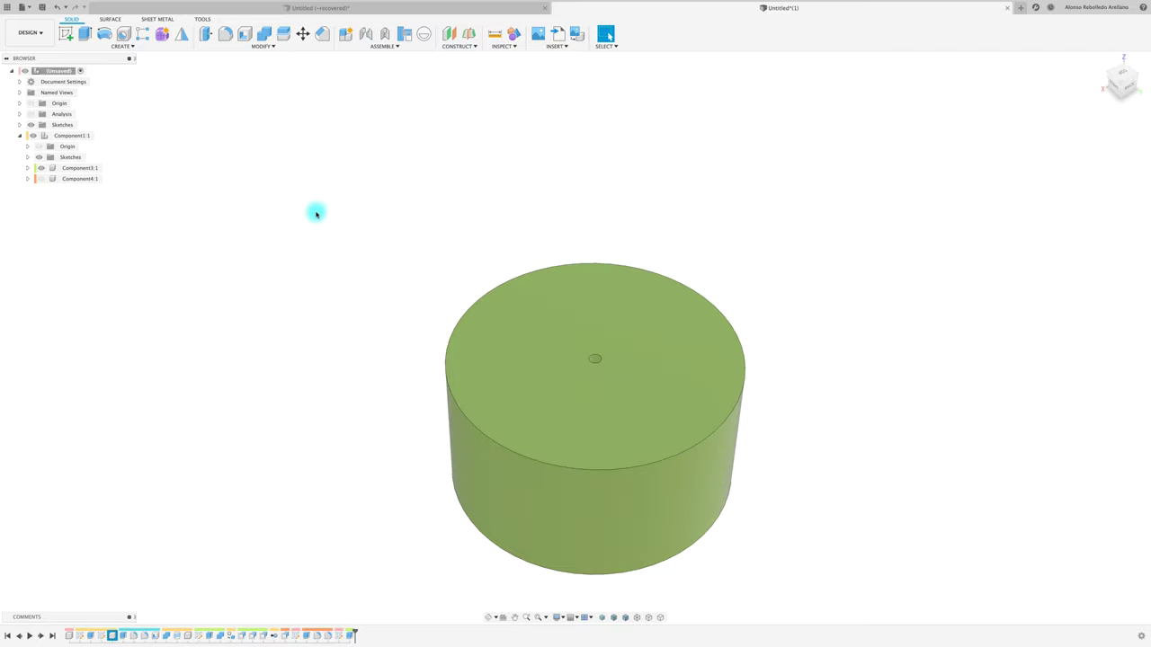
pyautogui.click(66, 33)
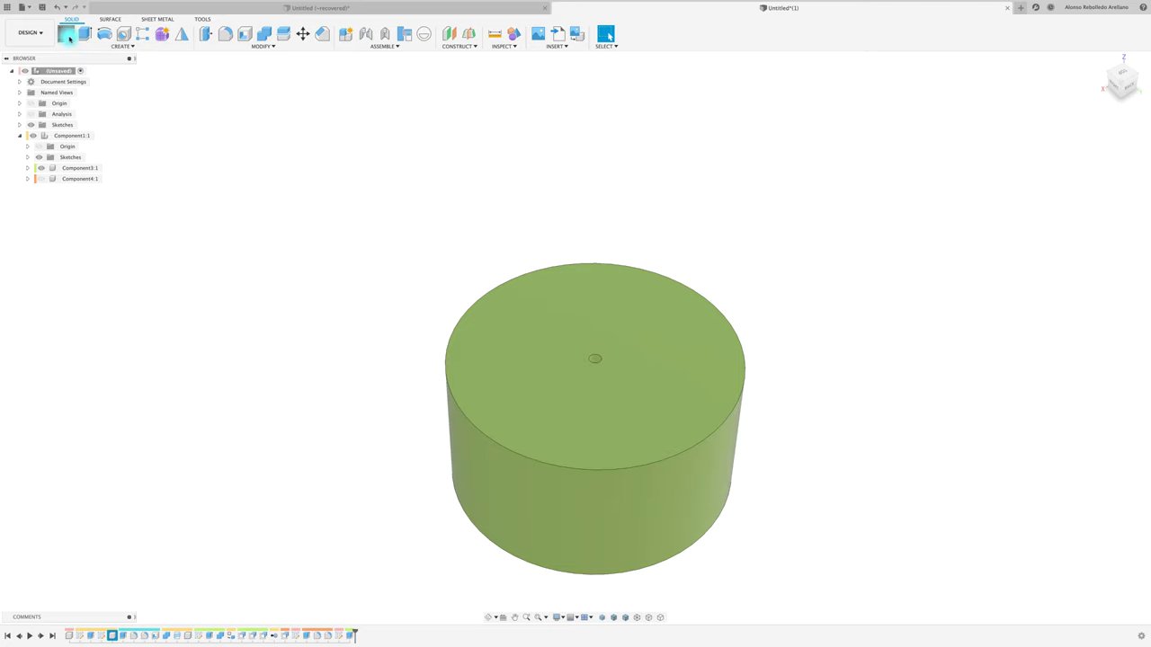
pyautogui.click(609, 319)
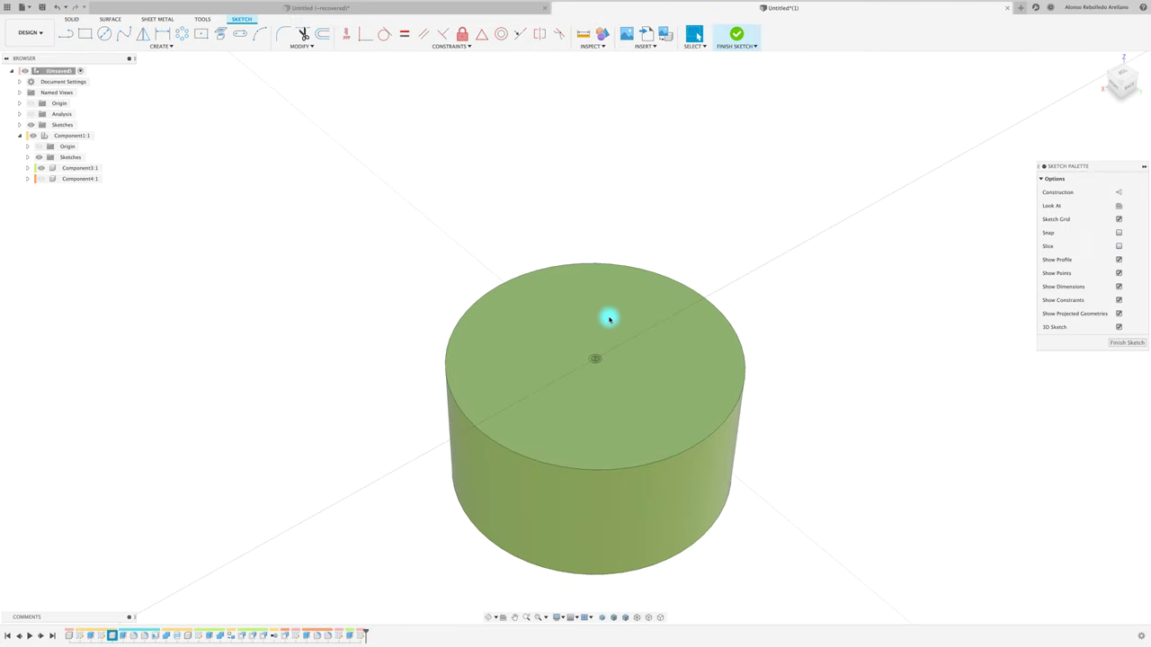
# Draw a 3-point arc from the cap-top centre to a point above it, then finish the sketch
pyautogui.click(1121, 79)
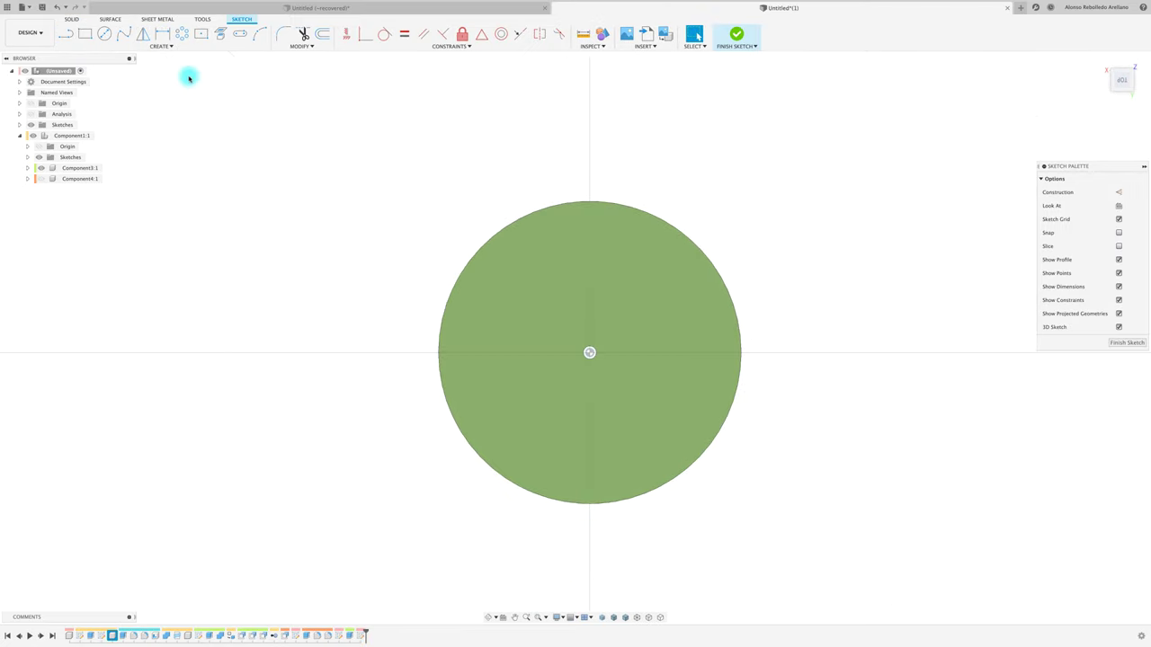
pyautogui.click(164, 48)
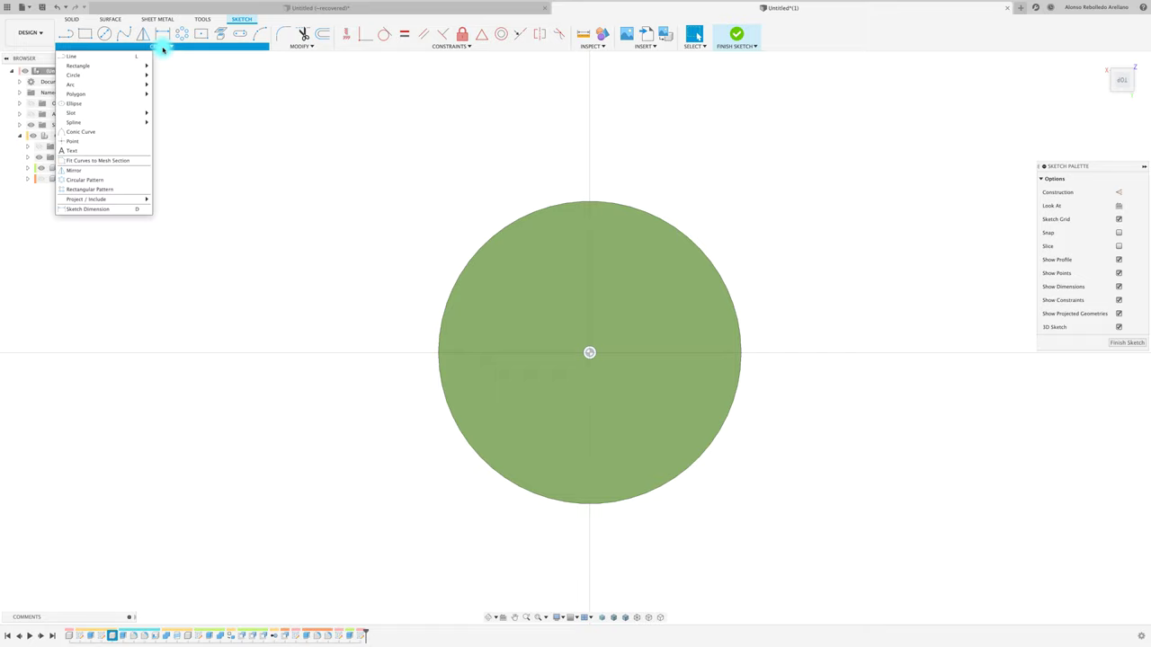
pyautogui.click(257, 36)
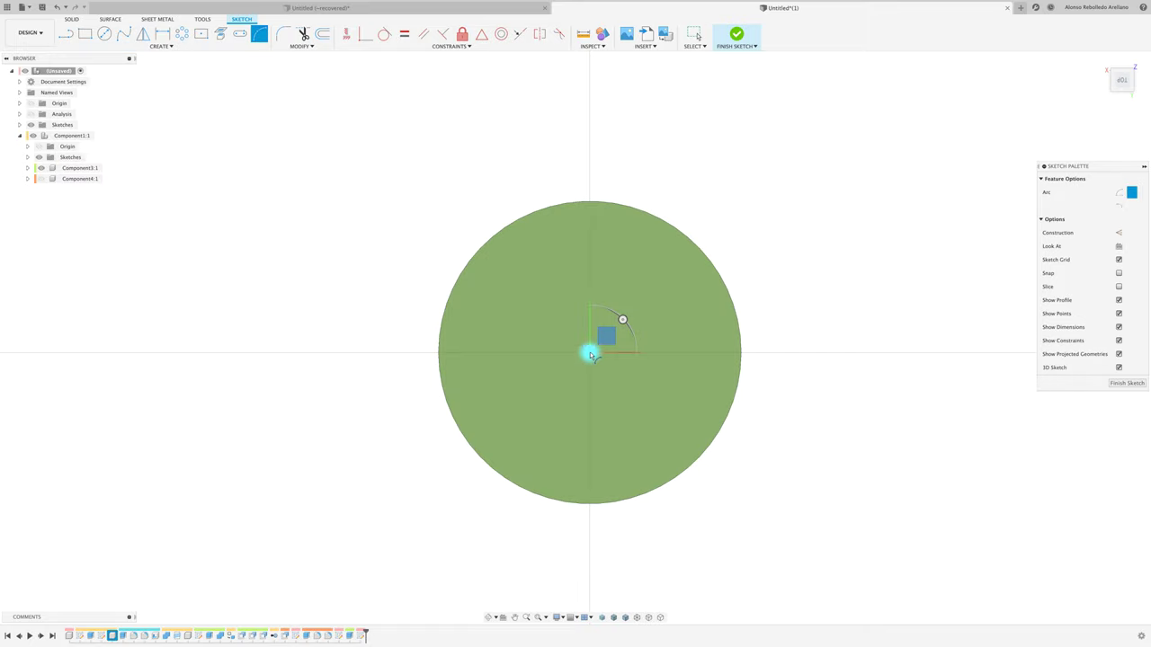
pyautogui.click(590, 353)
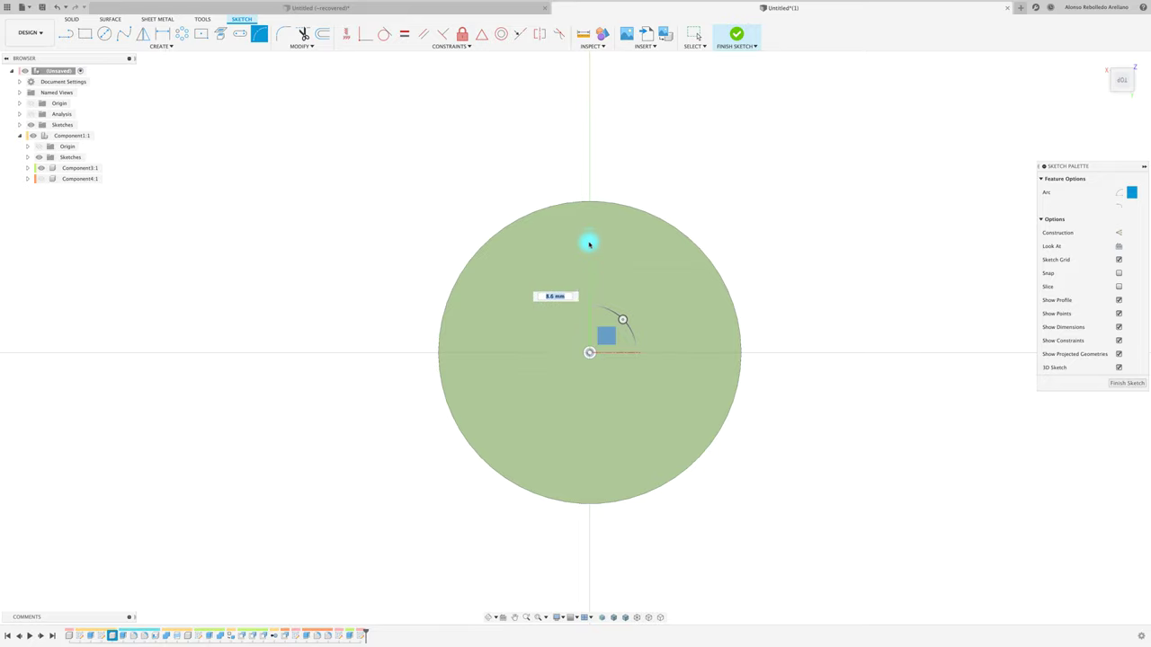
pyautogui.click(589, 253)
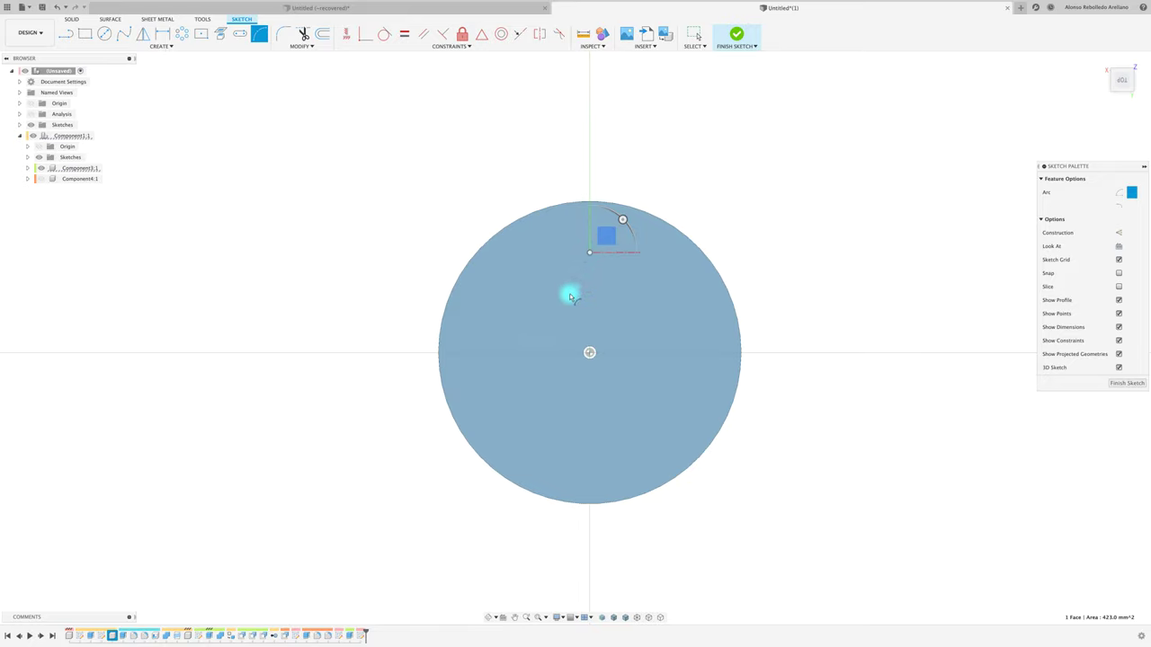
pyautogui.click(560, 292)
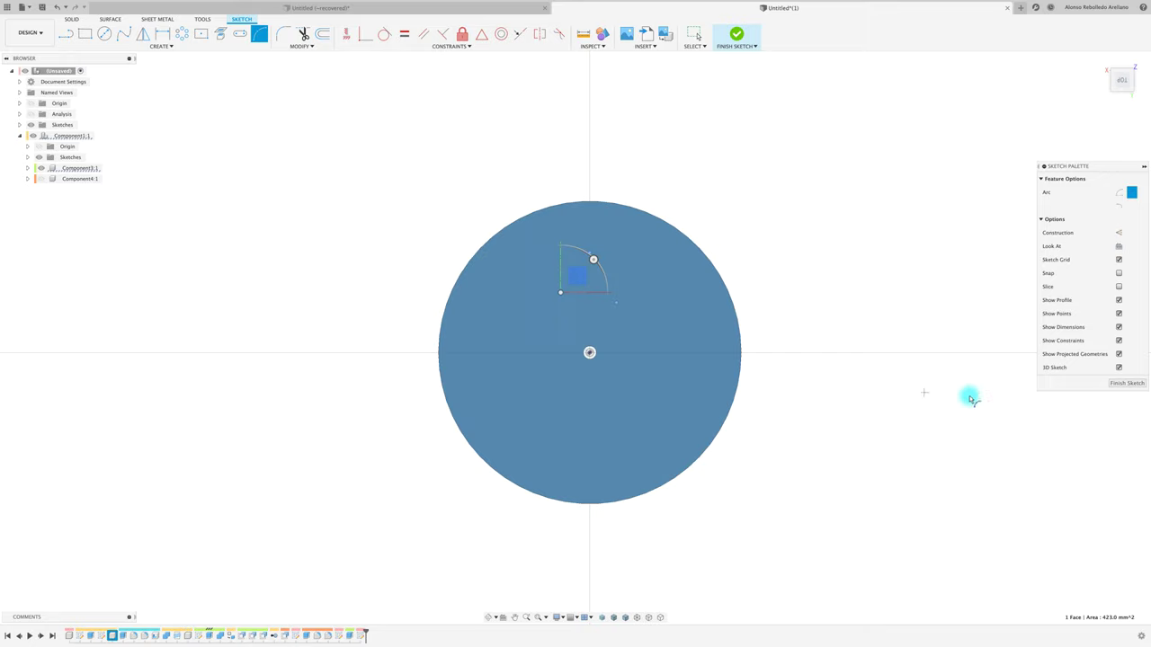
pyautogui.click(1118, 384)
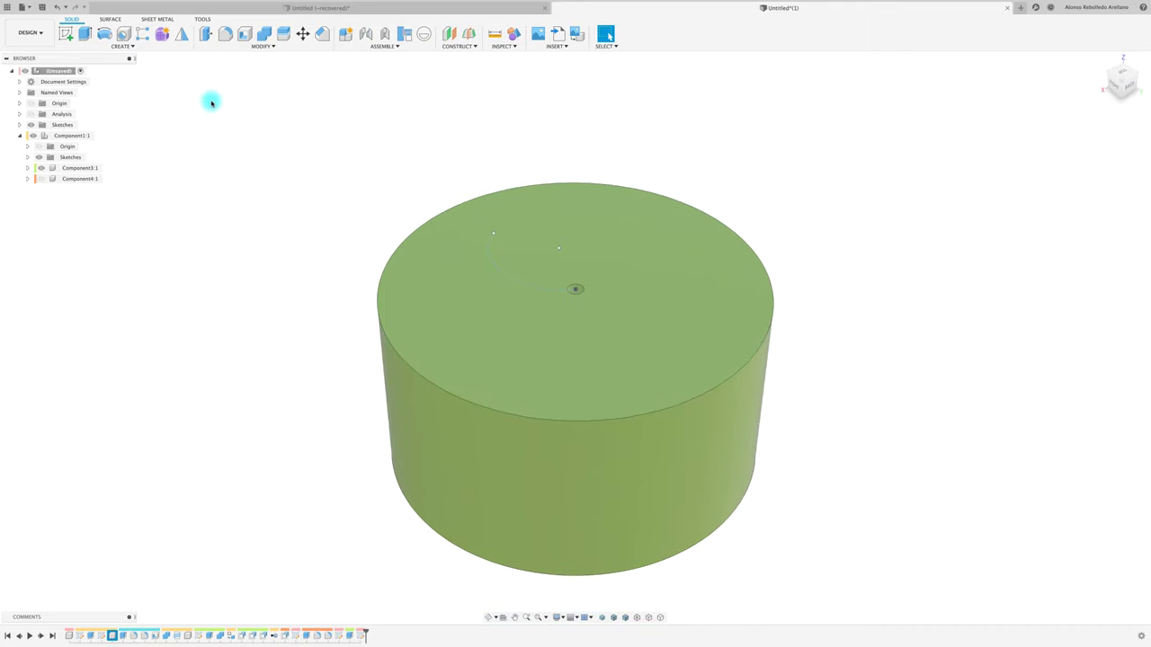
# Pattern the hole face along the arc path: type Faces, quantity 3, distance 9.4 mm
pyautogui.click(126, 45)
pyautogui.moveTo(76, 227)
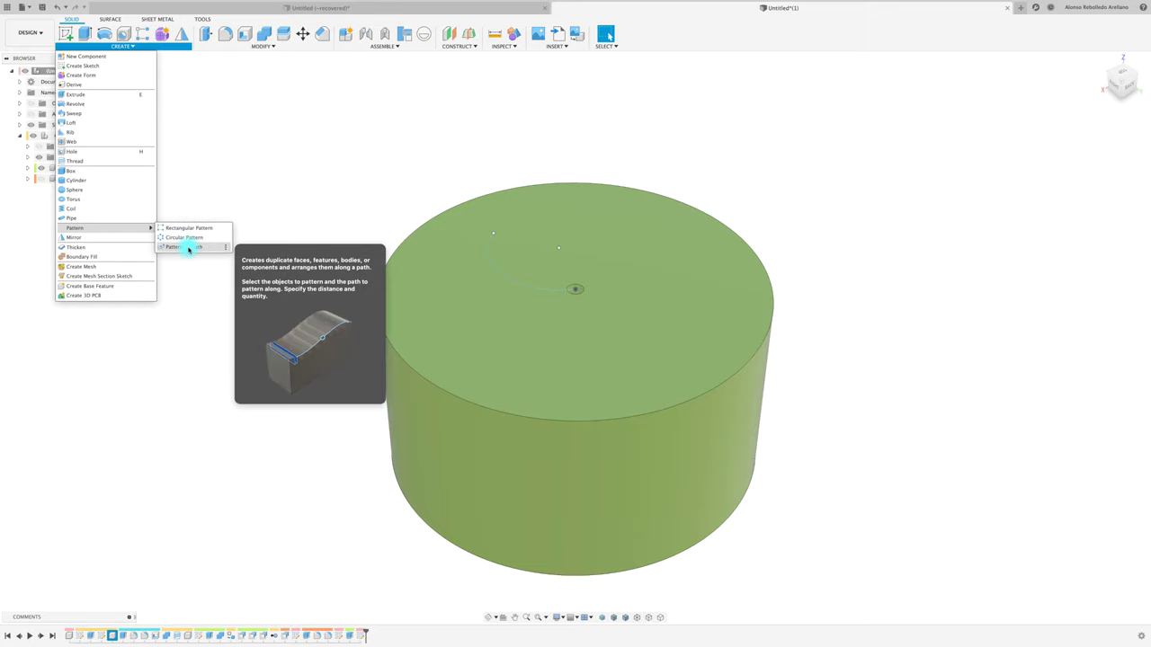
pyautogui.click(189, 249)
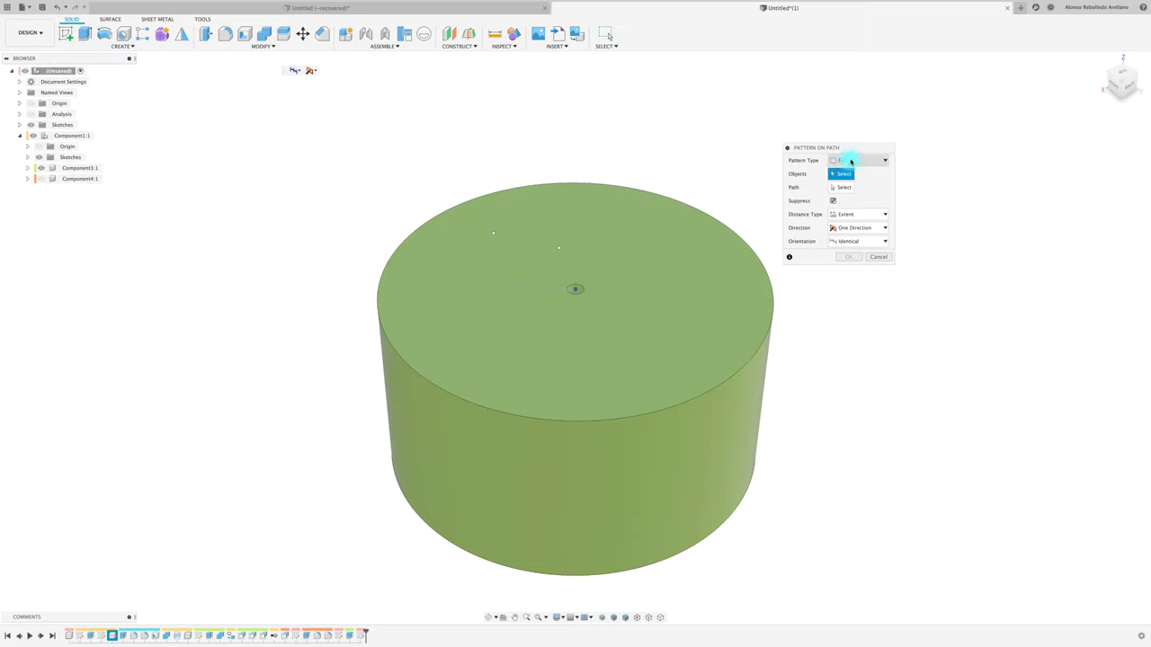
pyautogui.click(851, 161)
pyautogui.click(849, 167)
pyautogui.scroll(3, 591, 281)
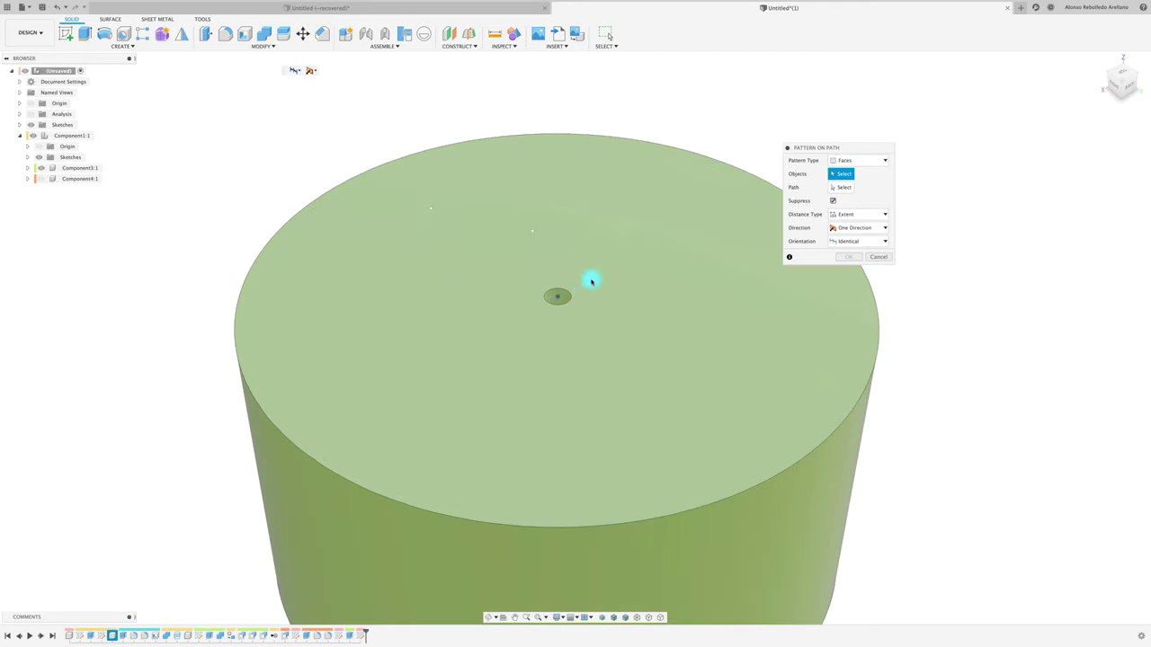
pyautogui.click(557, 297)
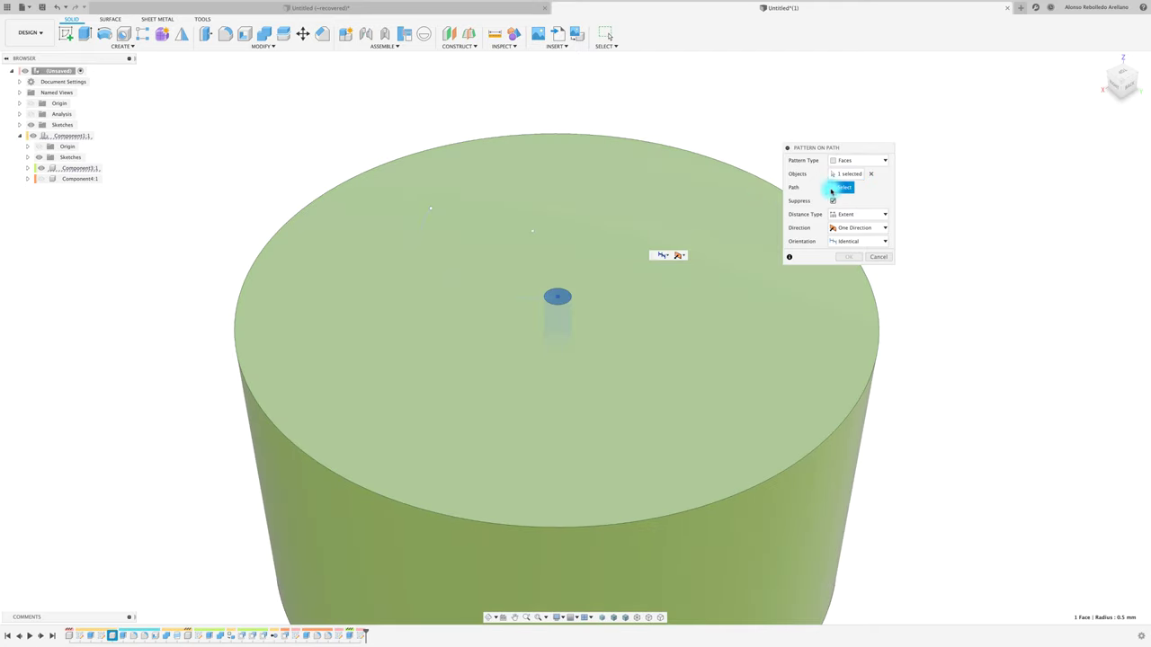
pyautogui.click(555, 284)
pyautogui.click(526, 301)
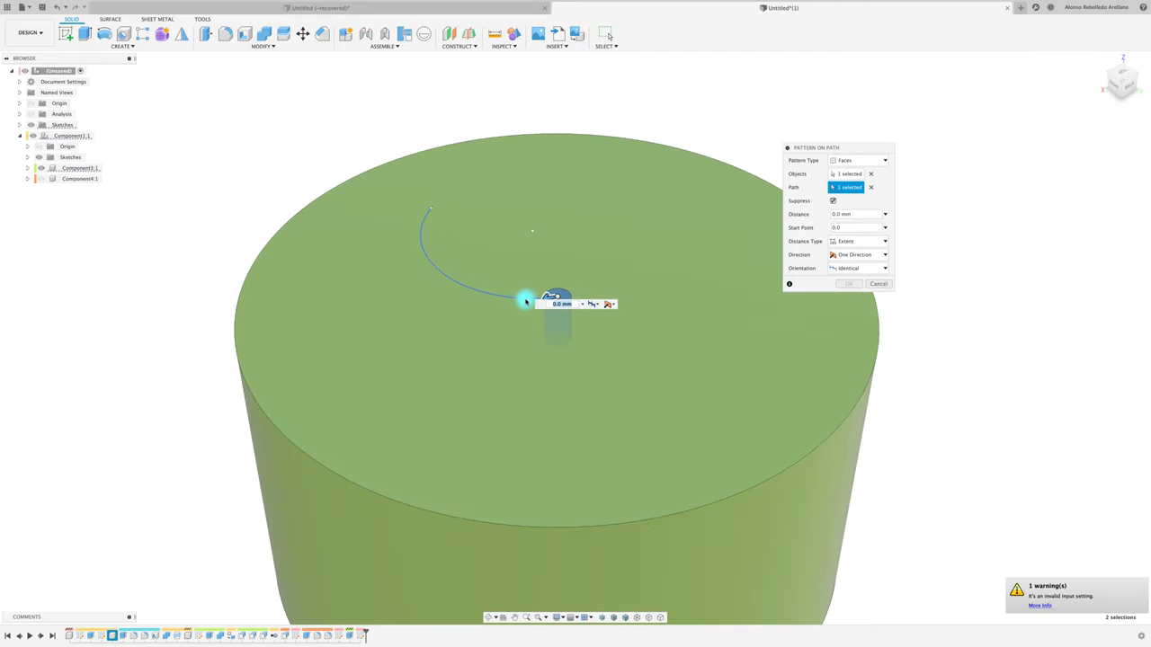
pyautogui.moveTo(542, 299); pyautogui.dragTo(429, 208)
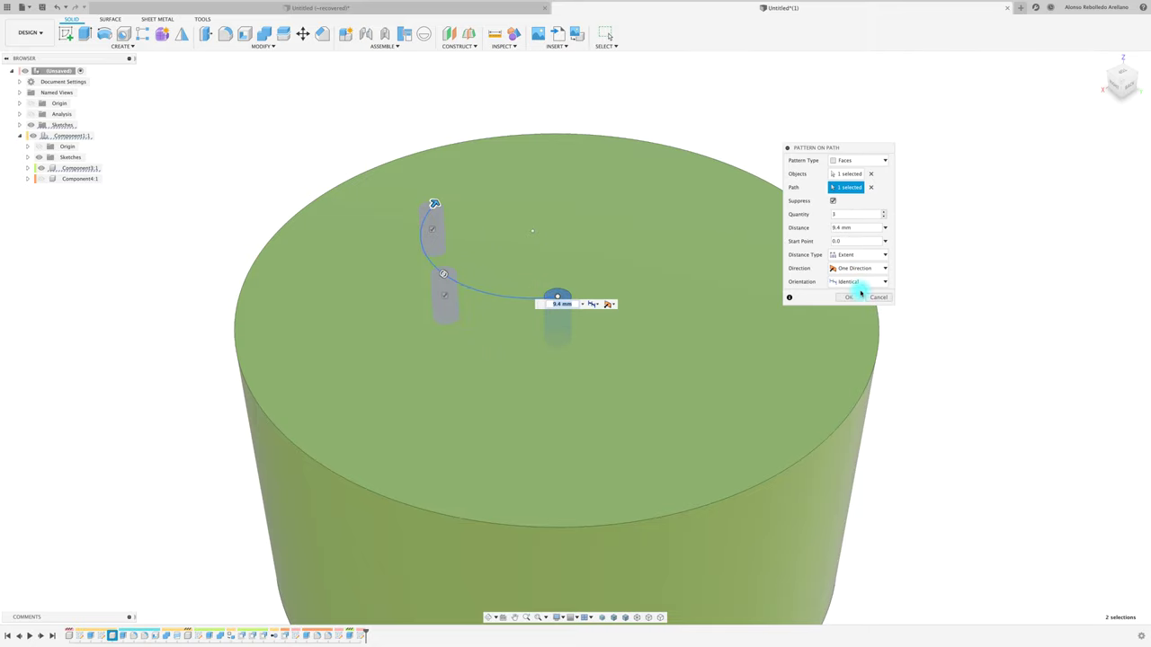
pyautogui.press('F6')
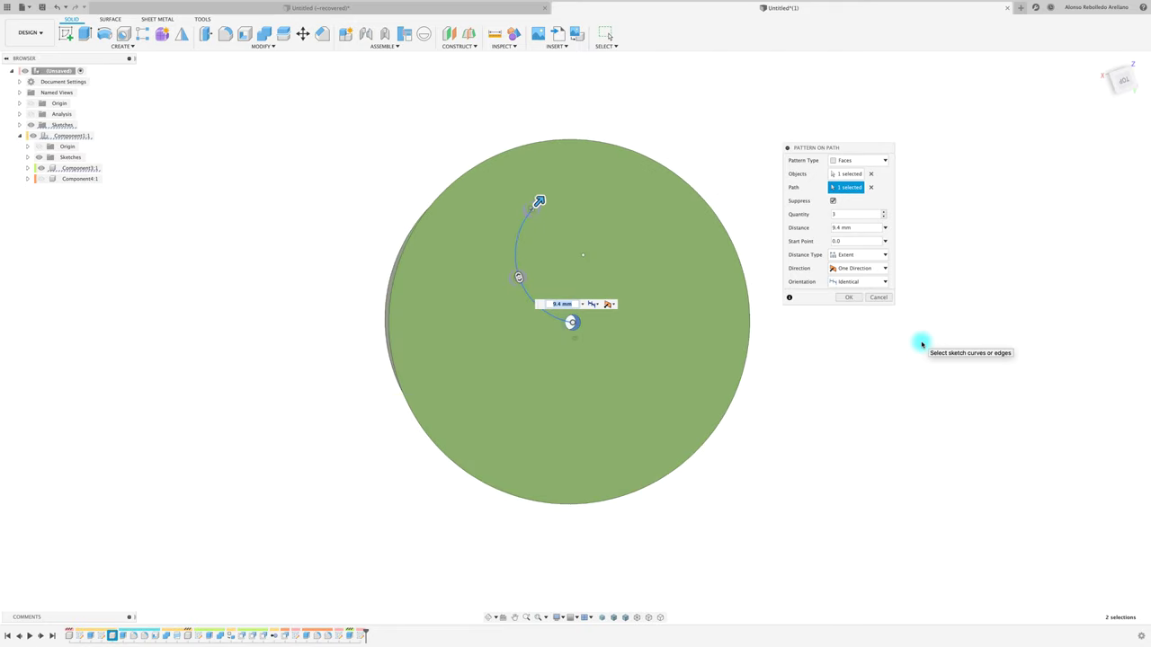
pyautogui.keyDown('shift'); pyautogui.moveTo(922, 344); pyautogui.dragTo(861, 315, button='middle'); pyautogui.keyUp('shift')
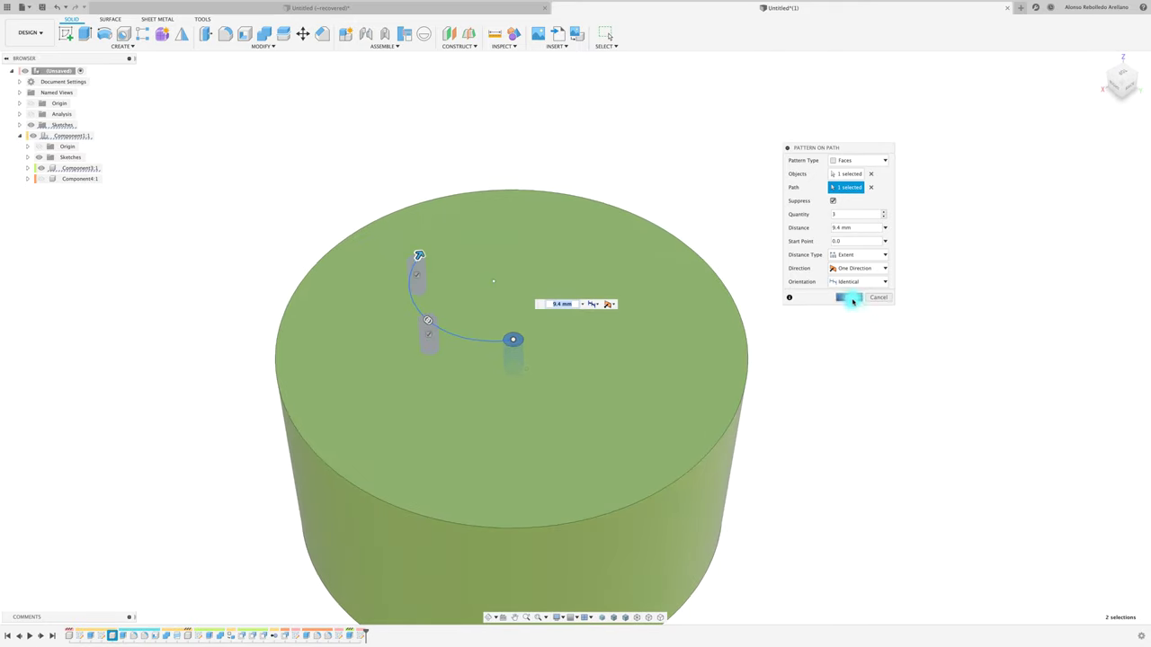
pyautogui.click(852, 299)
pyautogui.scroll(-2, 852, 299)
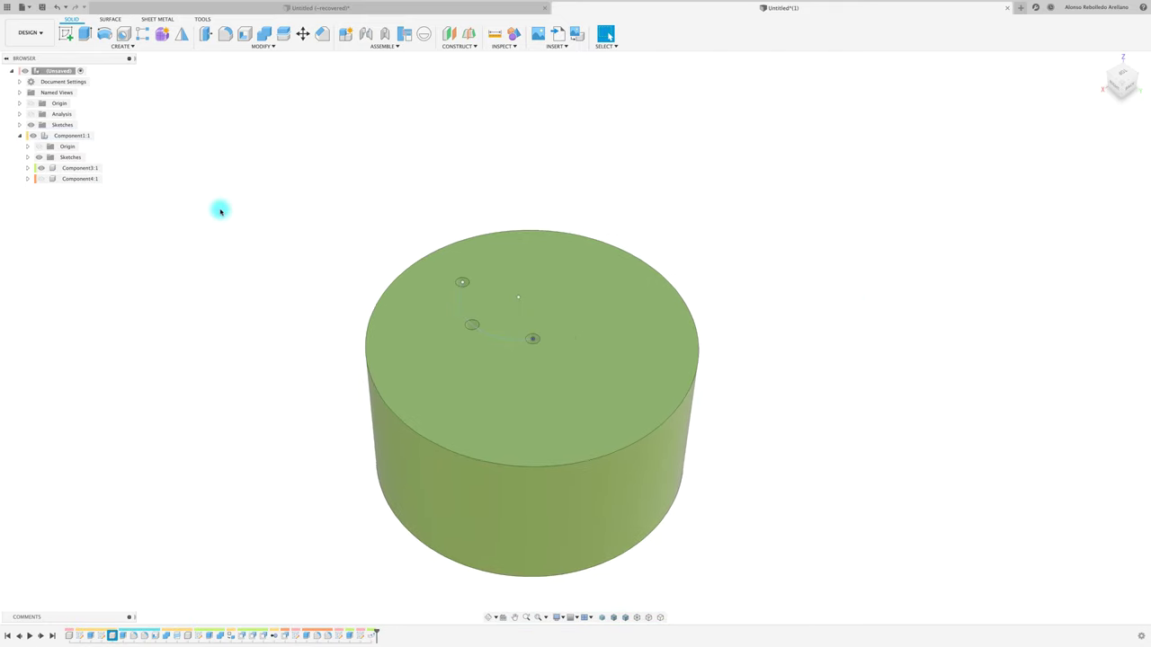
# Circular-pattern the three hole faces 5 times around the cap's round outer edge as axis
pyautogui.click(133, 45)
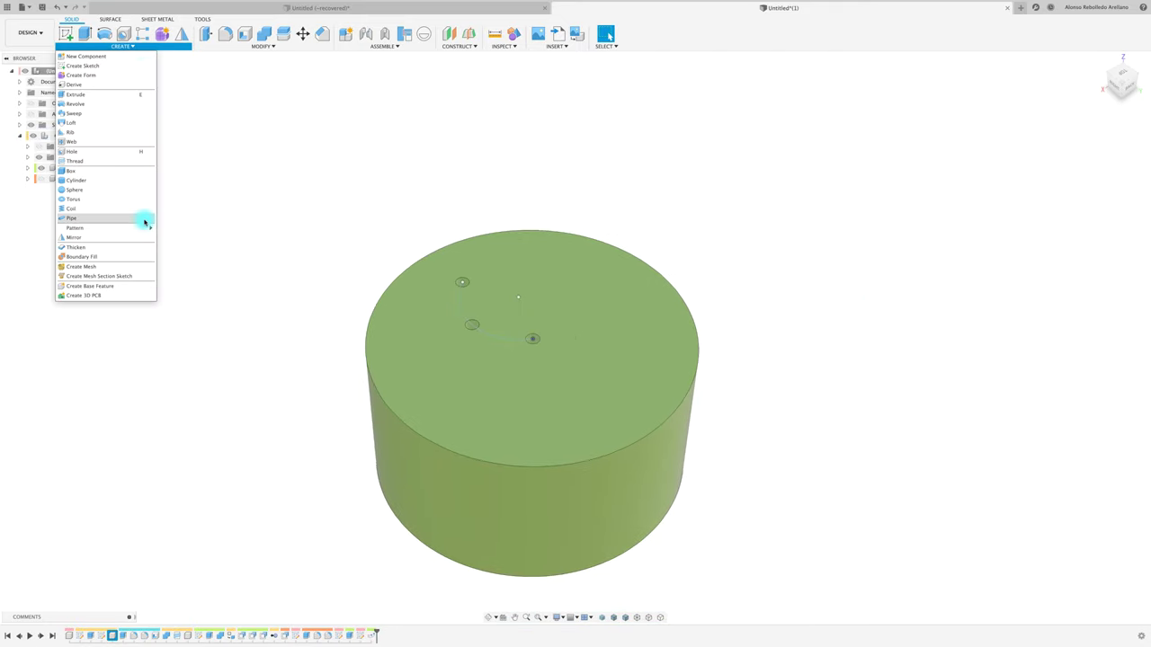
pyautogui.click(220, 237)
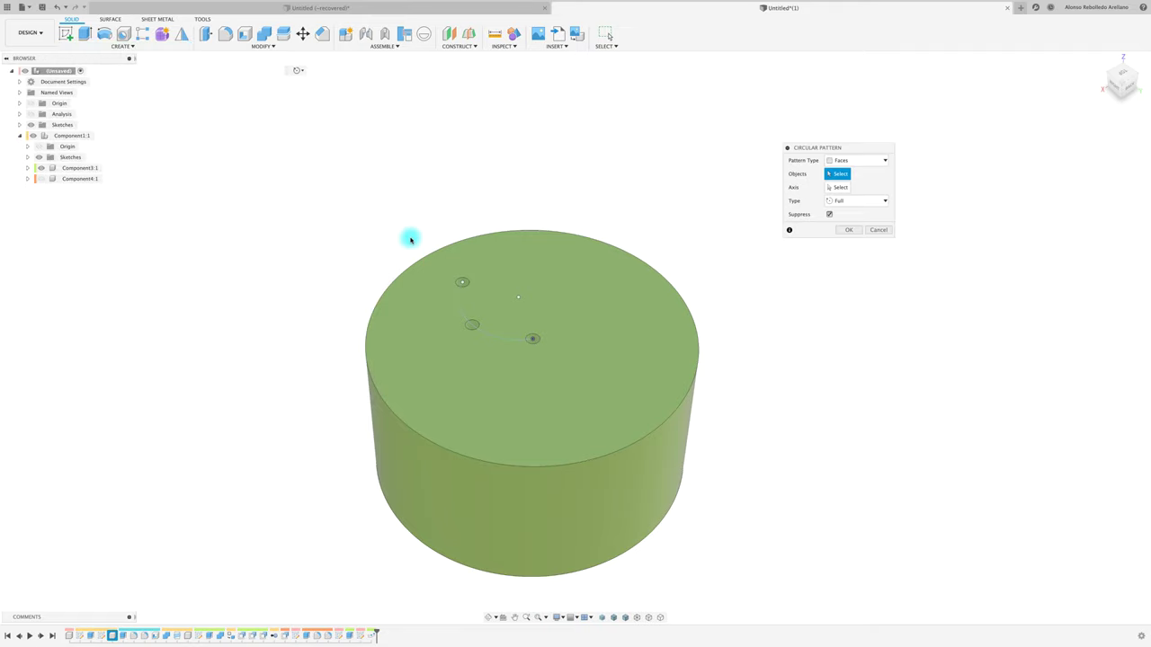
pyautogui.scroll(2, 410, 240)
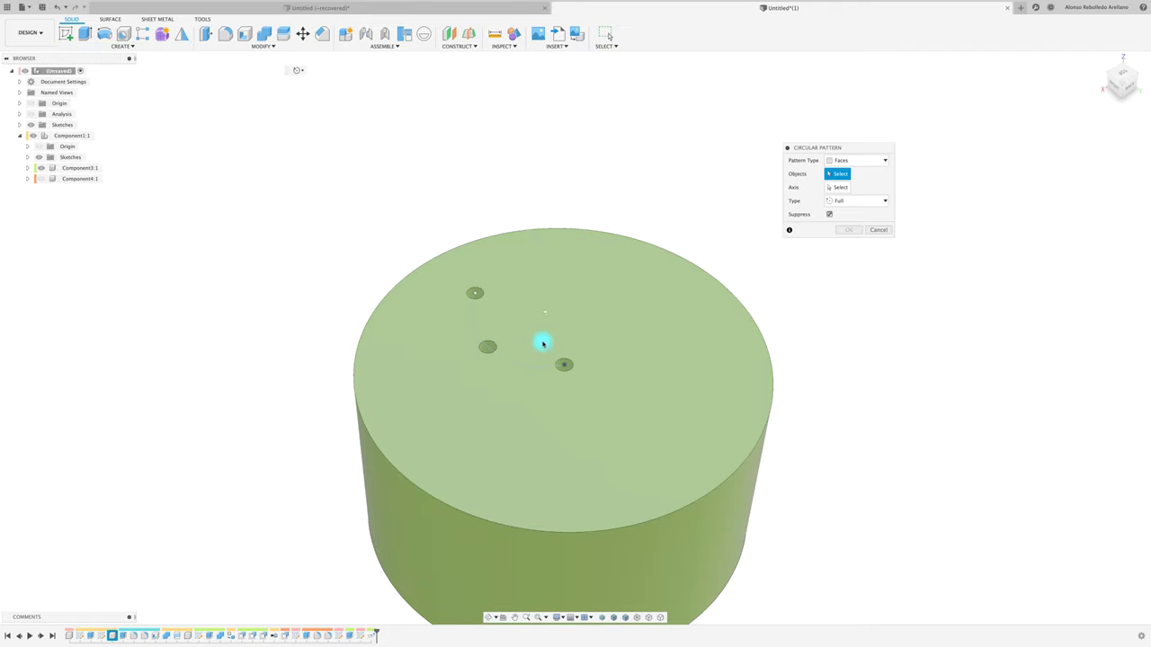
pyautogui.scroll(2, 551, 352)
pyautogui.click(564, 366)
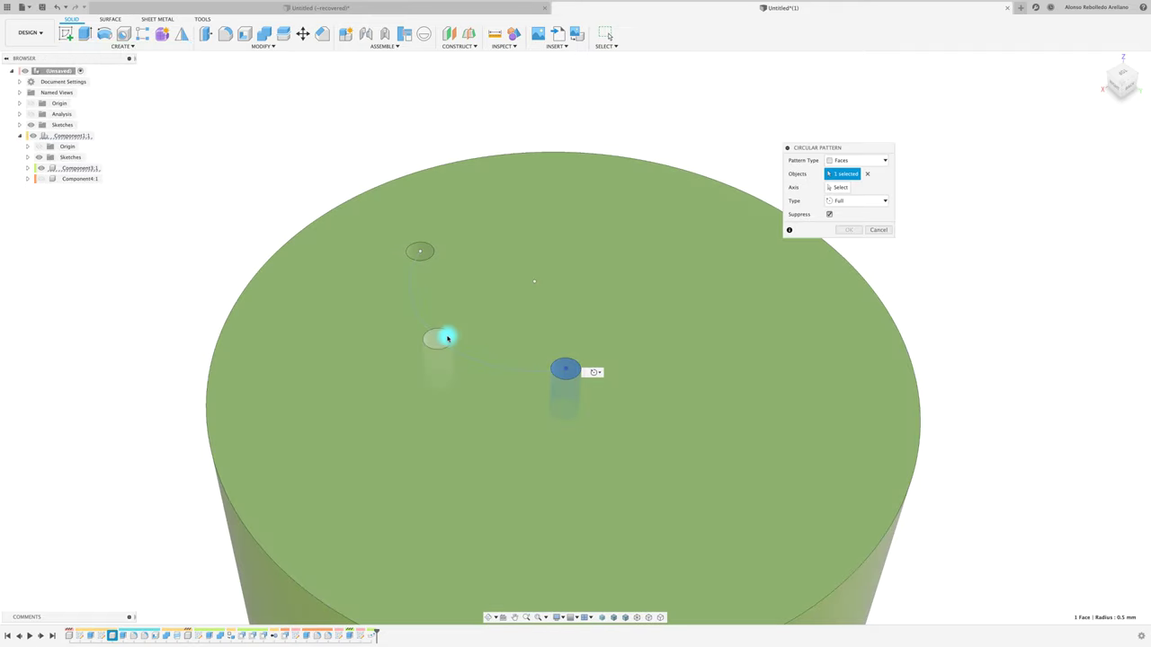
pyautogui.click(445, 335)
pyautogui.click(428, 250)
pyautogui.click(839, 187)
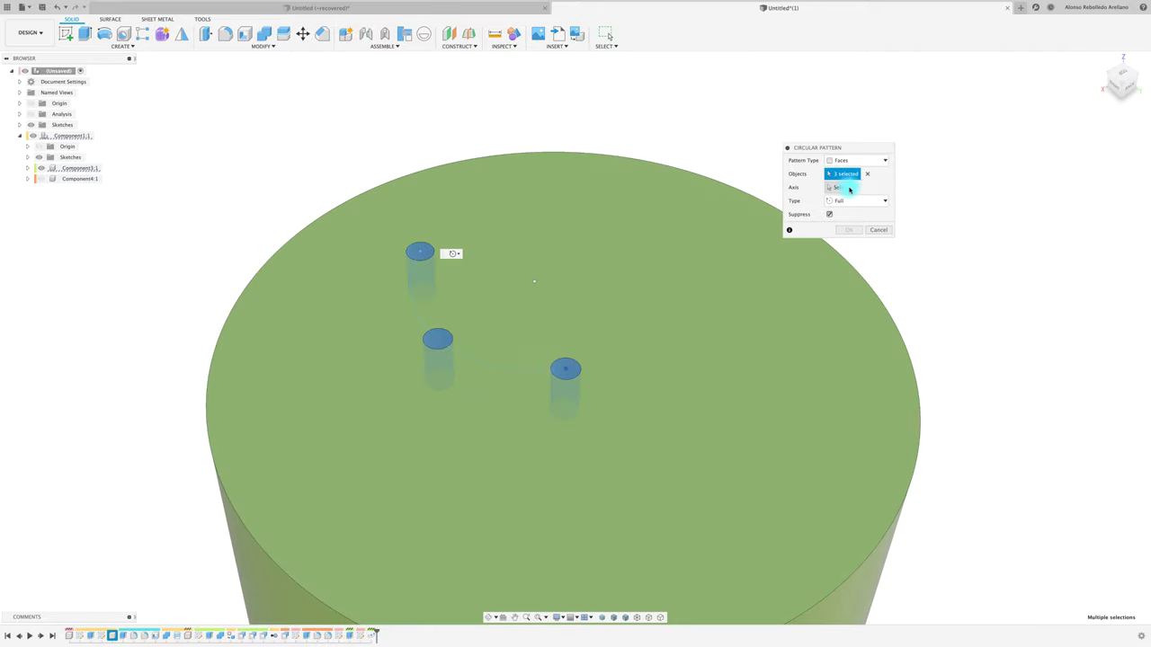
pyautogui.click(846, 262)
pyautogui.scroll(-5, 637, 244)
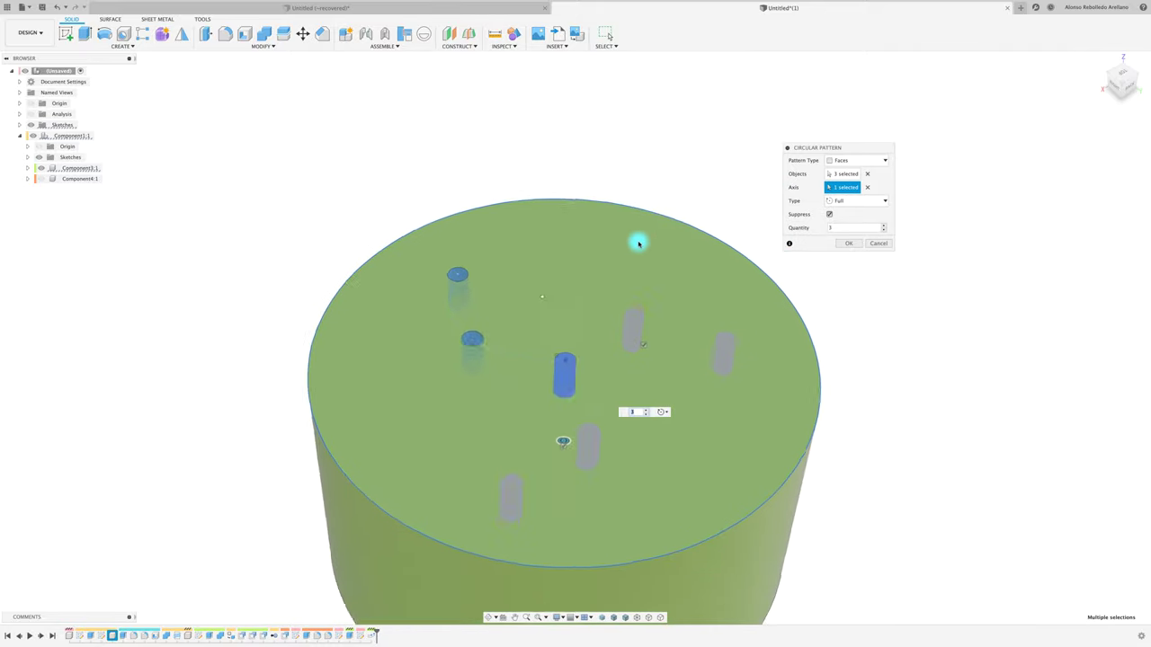
pyautogui.click(1123, 79)
pyautogui.write('5')
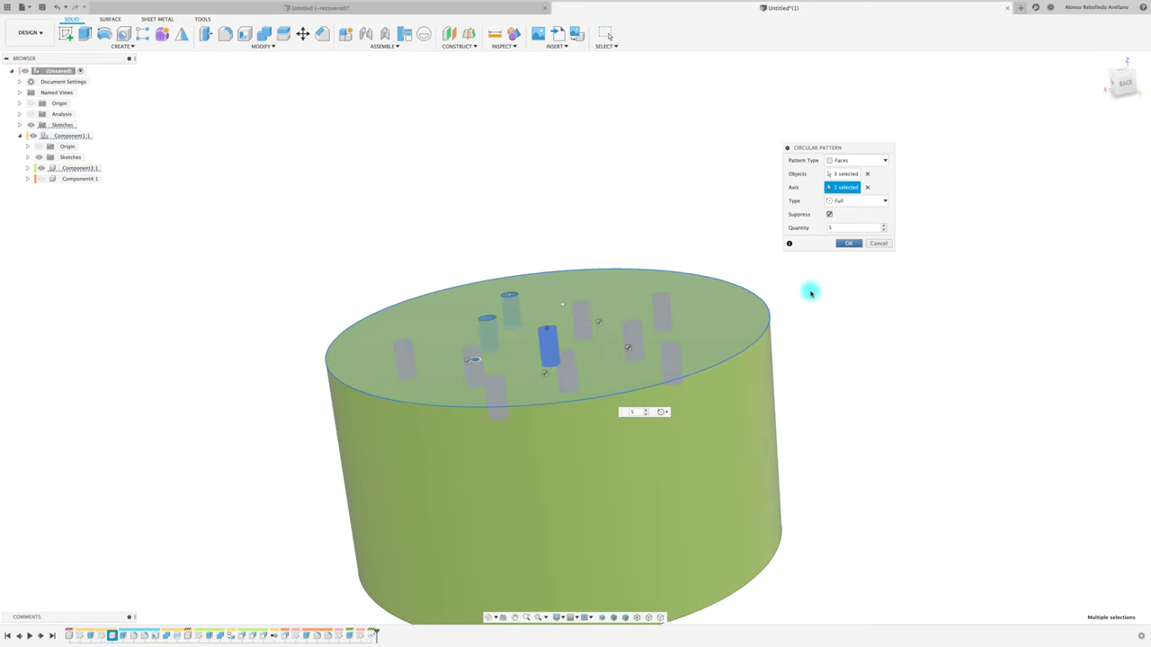
pyautogui.press('Return')
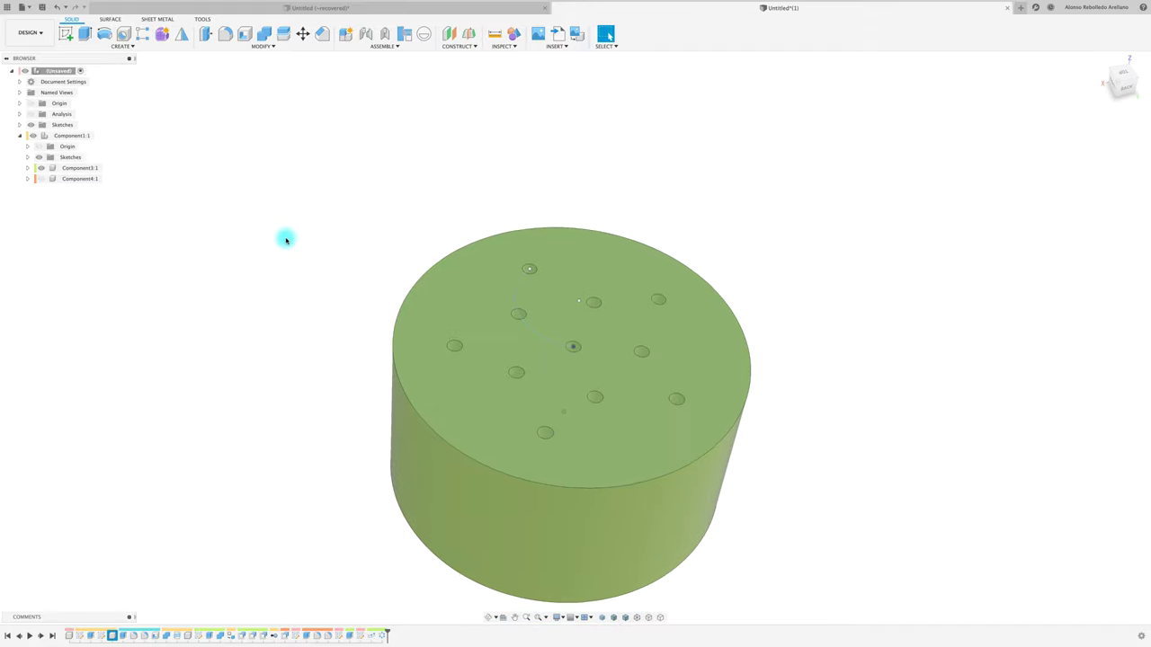
# Turn Component4:1 visibility back on and enable the Analysis section view
pyautogui.click(46, 180)
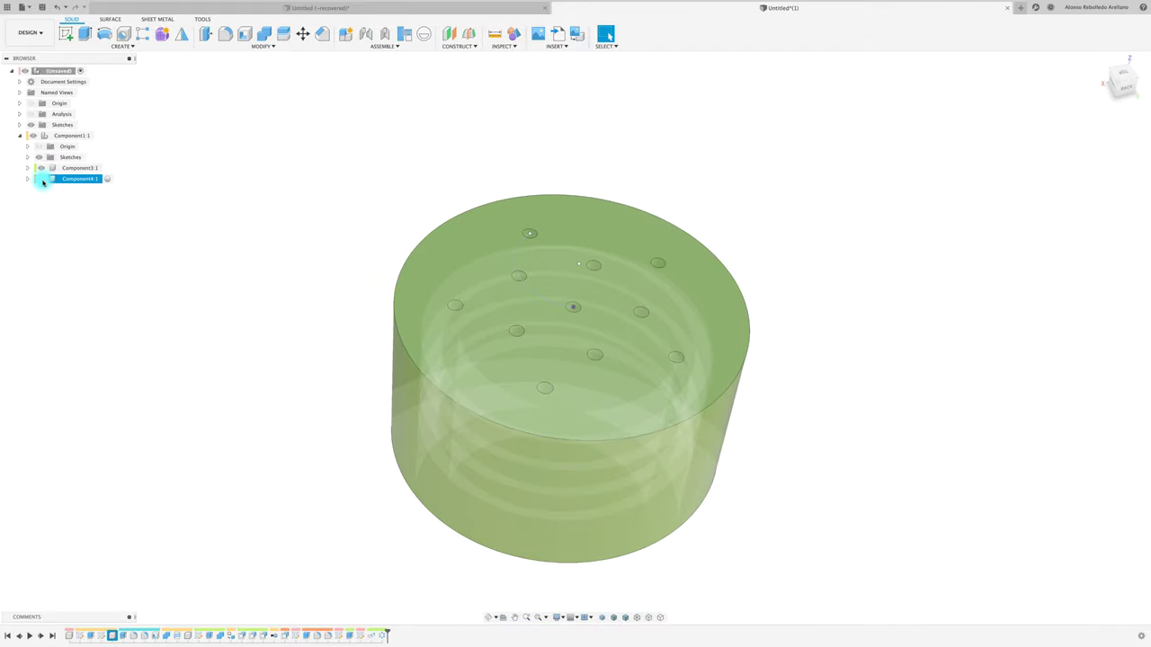
pyautogui.click(198, 247)
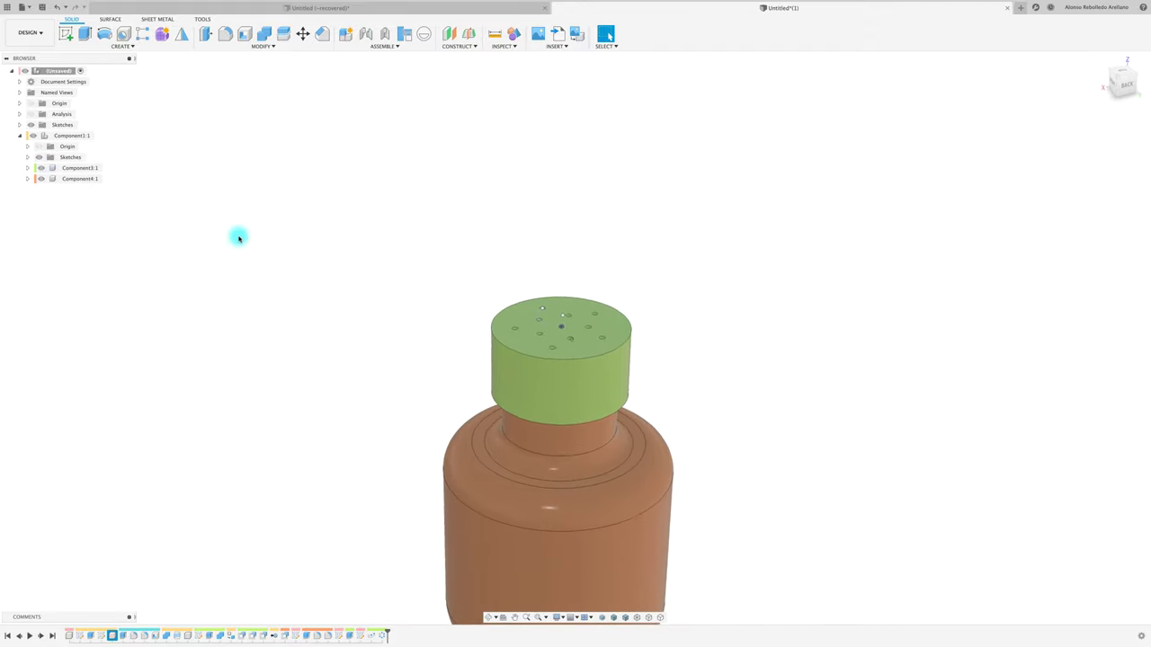
pyautogui.click(30, 114)
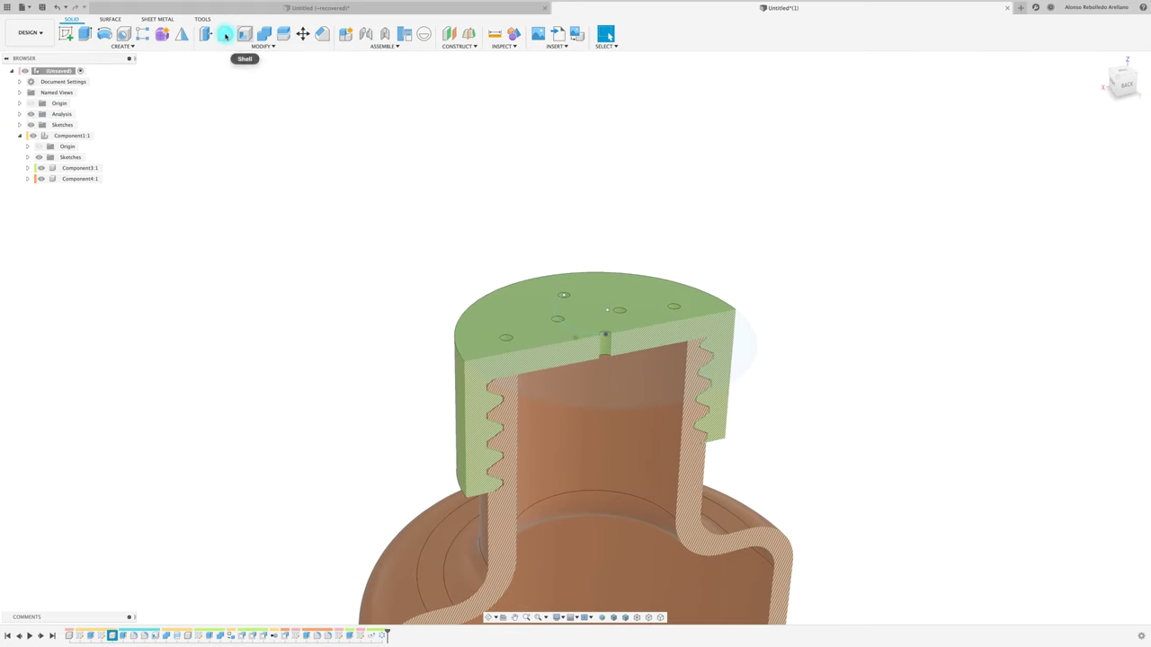
# Fillet the cap's outer top edge with a 3 mm radius
pyautogui.press('f')
pyautogui.click(456, 350)
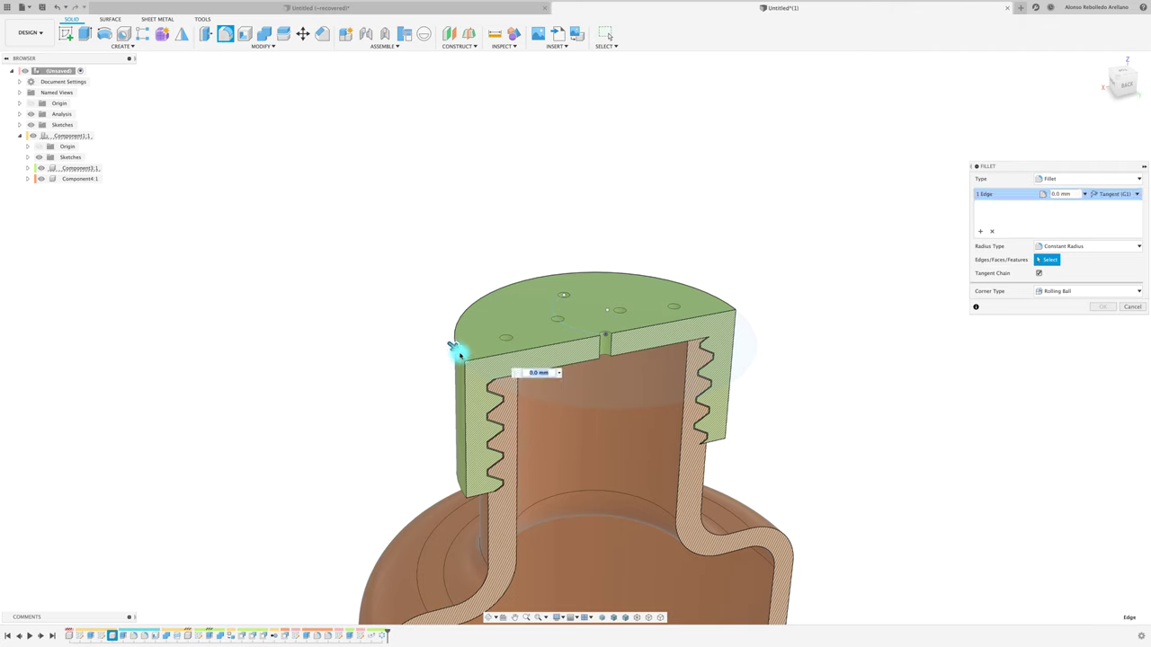
pyautogui.moveTo(458, 351); pyautogui.dragTo(464, 354)
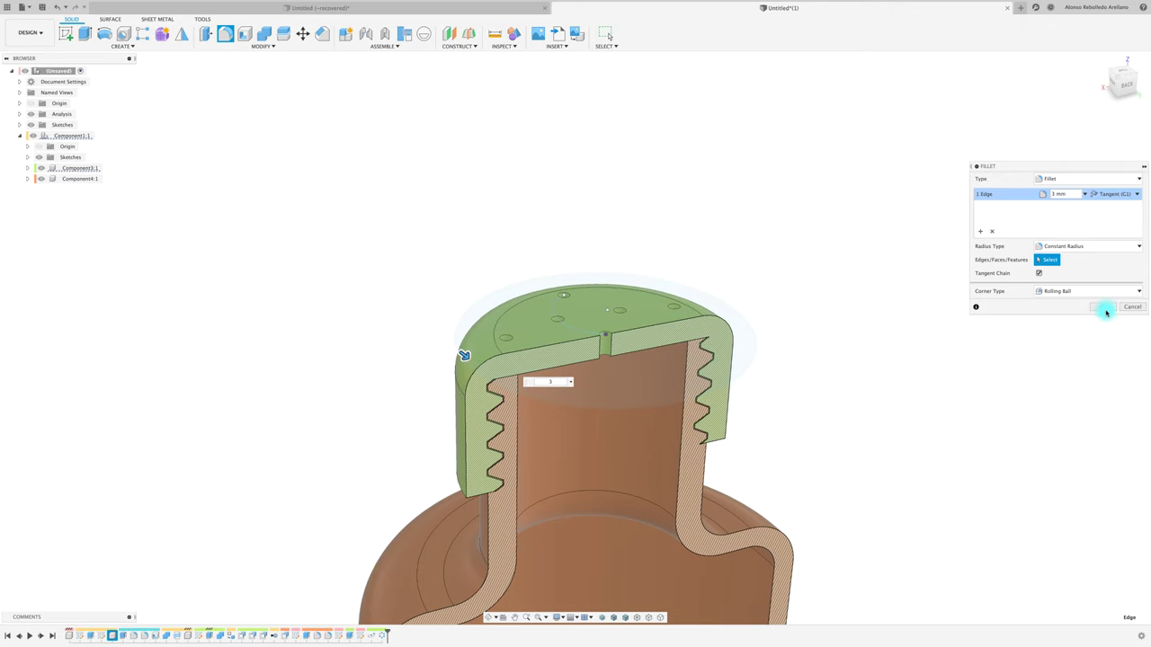
pyautogui.click(1097, 307)
# Chamfer the cap's inner opening edge by 0.8 mm
pyautogui.moveTo(794, 403)
pyautogui.keyDown('shift'); pyautogui.mouseDown(button='middle')
pyautogui.moveTo(509, 235)
pyautogui.moveTo(441, 241)
pyautogui.mouseUp(button='middle'); pyautogui.keyUp('shift')
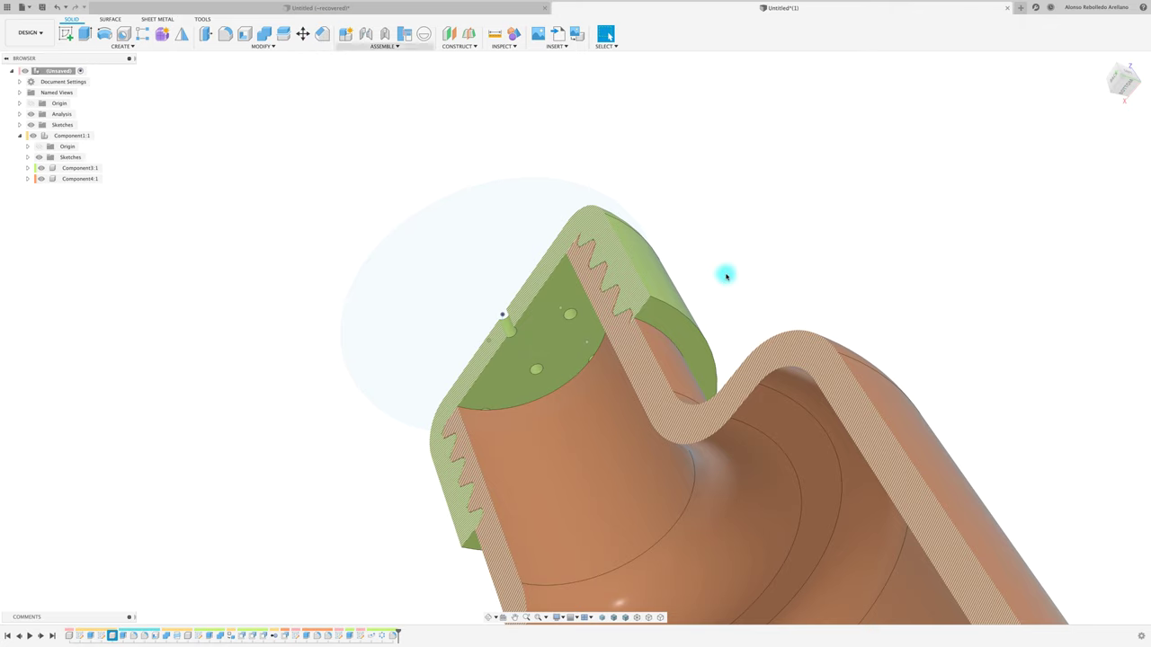
pyautogui.press('c')
pyautogui.click(670, 308)
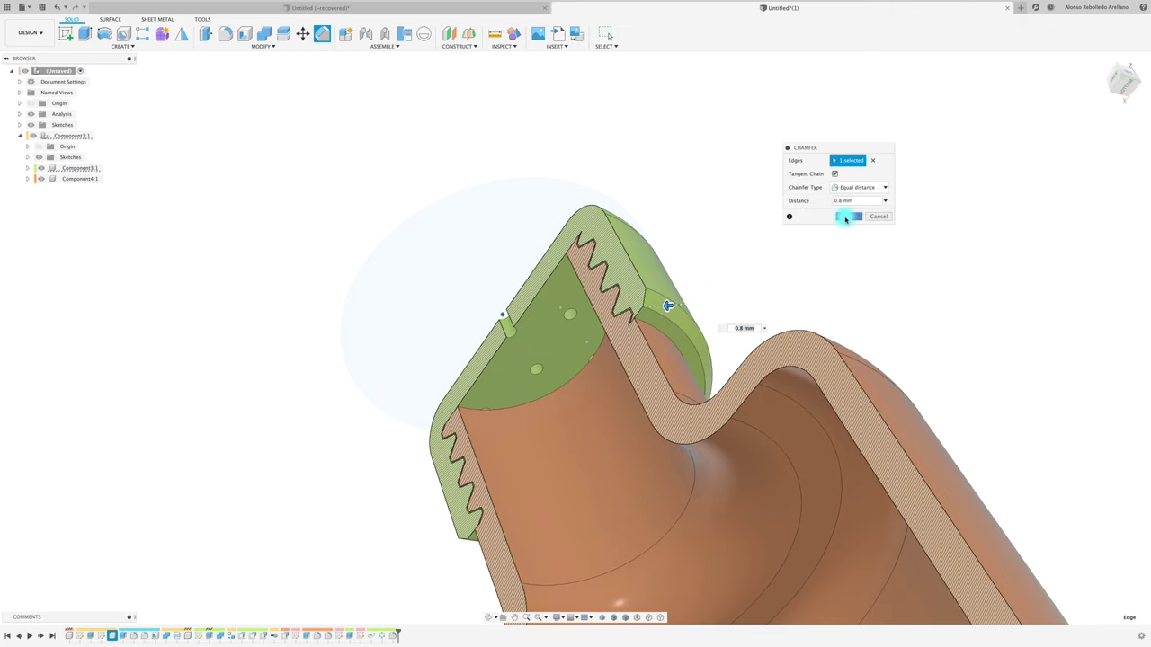
pyautogui.keyDown('shift'); pyautogui.moveTo(797, 249); pyautogui.dragTo(758, 291, button='middle'); pyautogui.keyUp('shift')
pyautogui.click(526, 346)
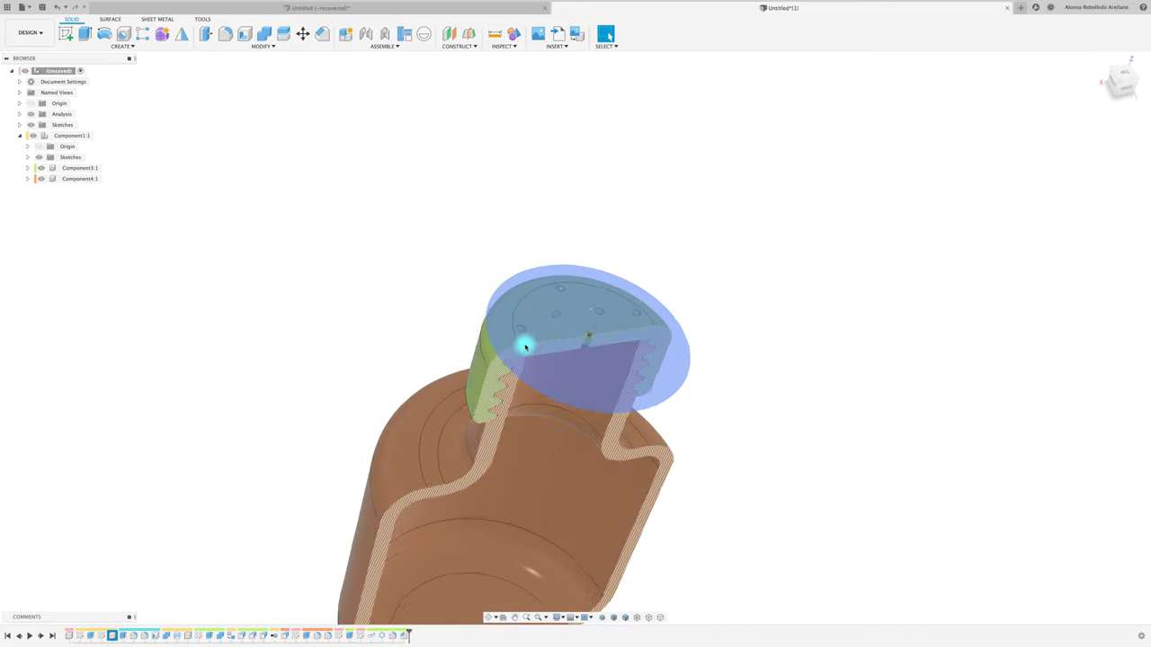
pyautogui.moveTo(525, 346)
pyautogui.keyDown('shift'); pyautogui.mouseDown(button='middle')
pyautogui.moveTo(483, 365)
pyautogui.moveTo(425, 351)
pyautogui.moveTo(344, 260)
pyautogui.mouseUp(button='middle'); pyautogui.keyUp('shift')
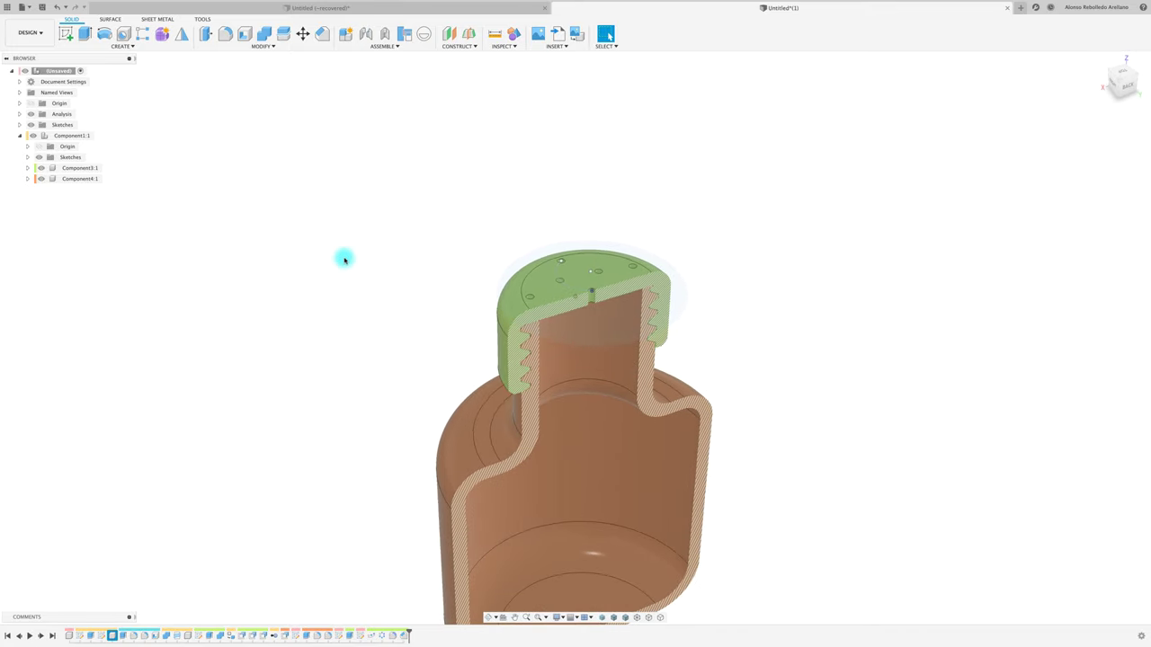
pyautogui.click(33, 114)
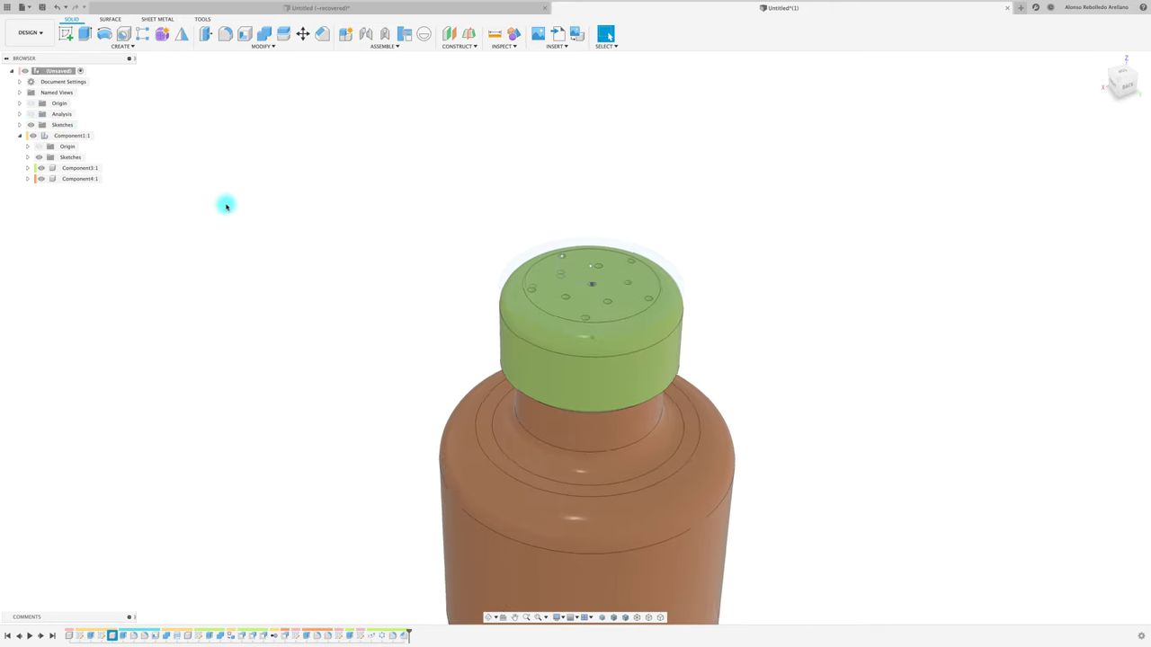
pyautogui.scroll(-2, 226, 203)
pyautogui.click(196, 198)
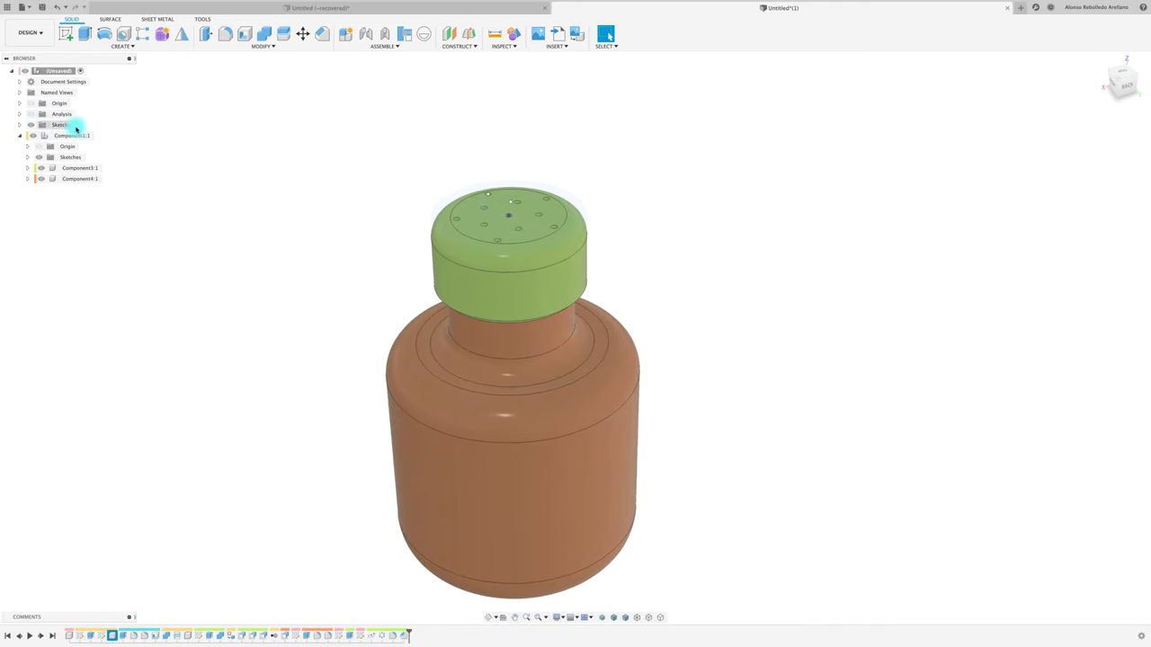
pyautogui.click(32, 115)
pyautogui.keyDown('shift'); pyautogui.moveTo(404, 333); pyautogui.dragTo(651, 242, button='middle'); pyautogui.keyUp('shift')
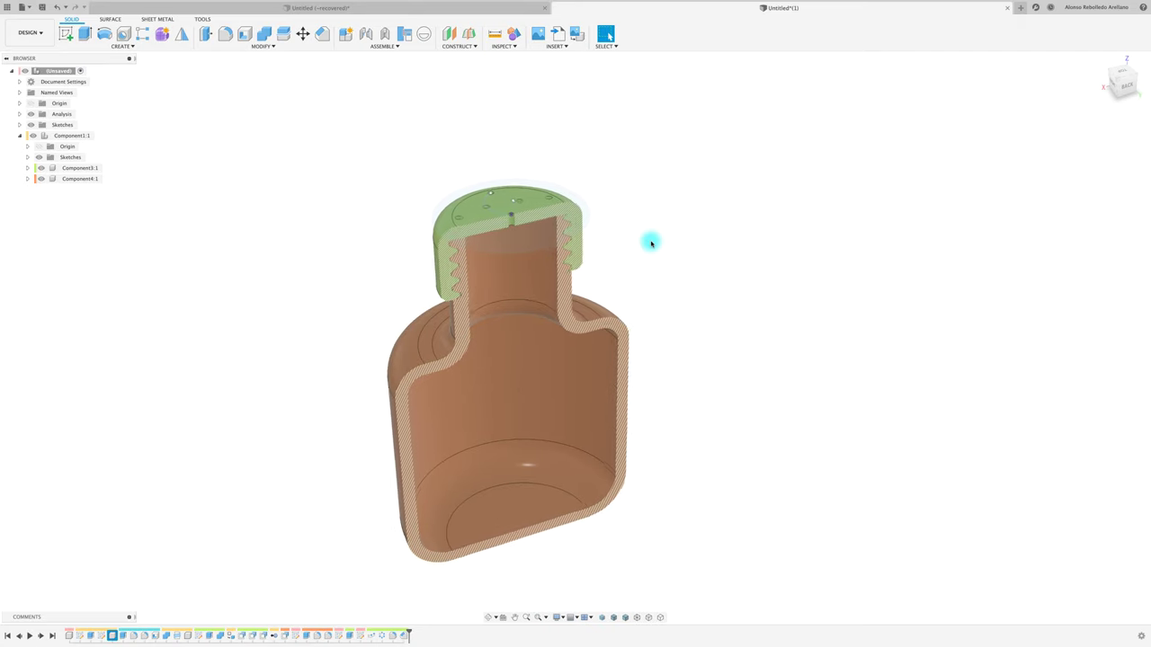